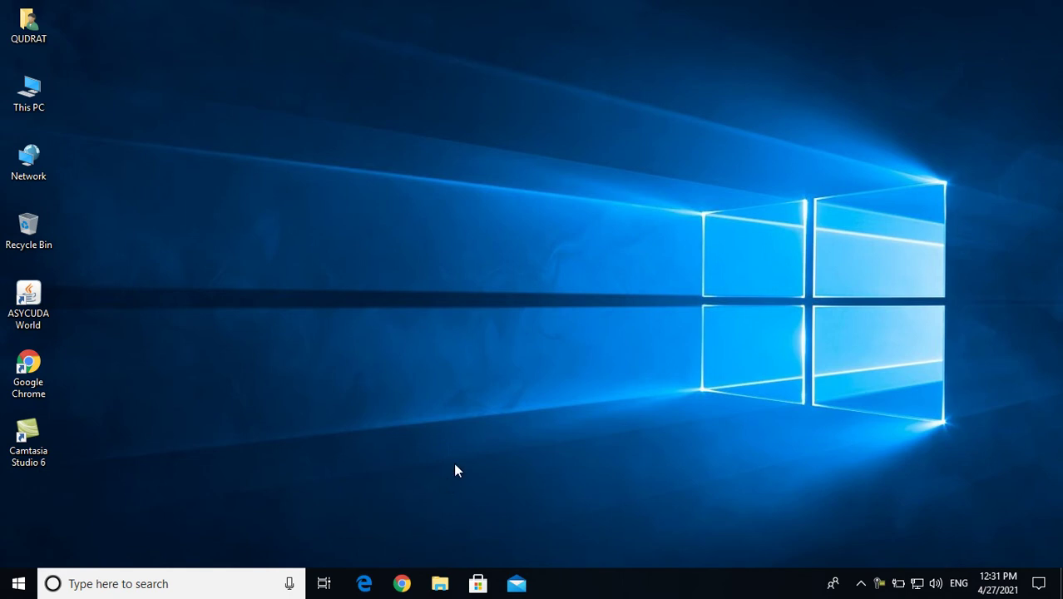
Launch Chrome, load google.com and search for 'winbox'.
left_click(401, 583)
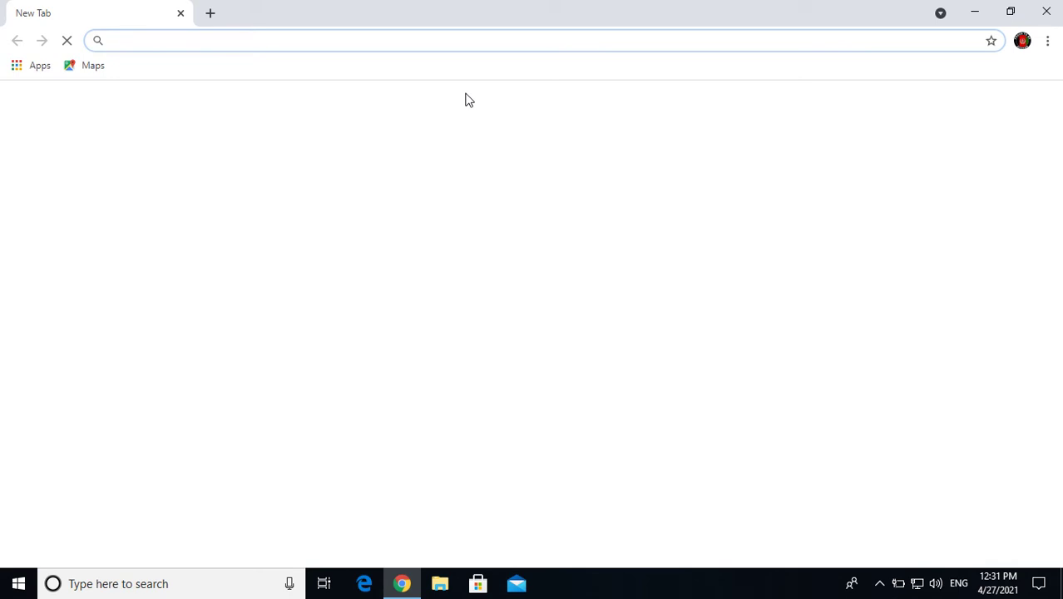
type("goo")
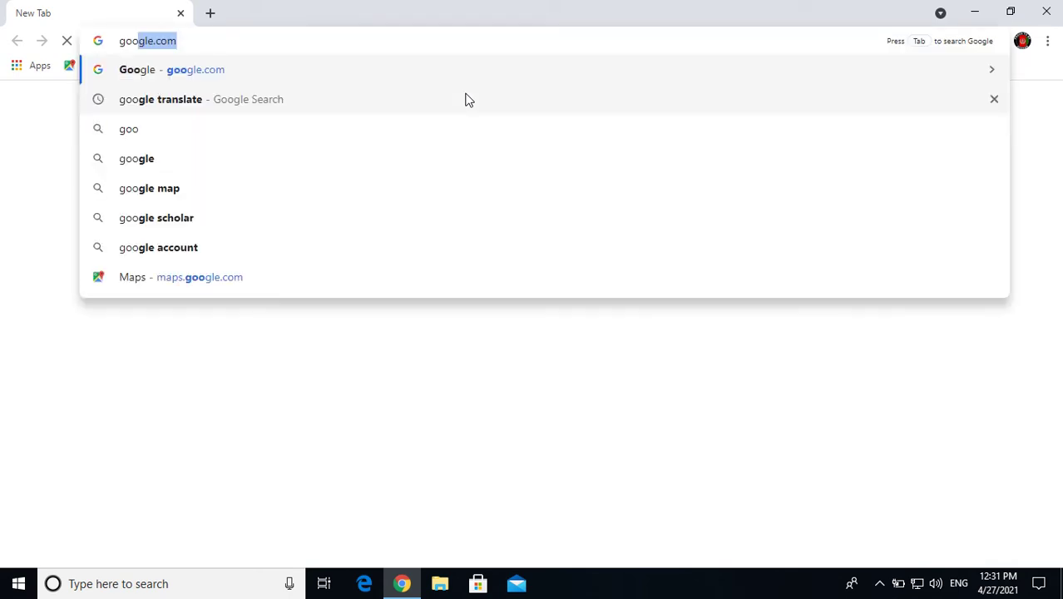
key("Right")
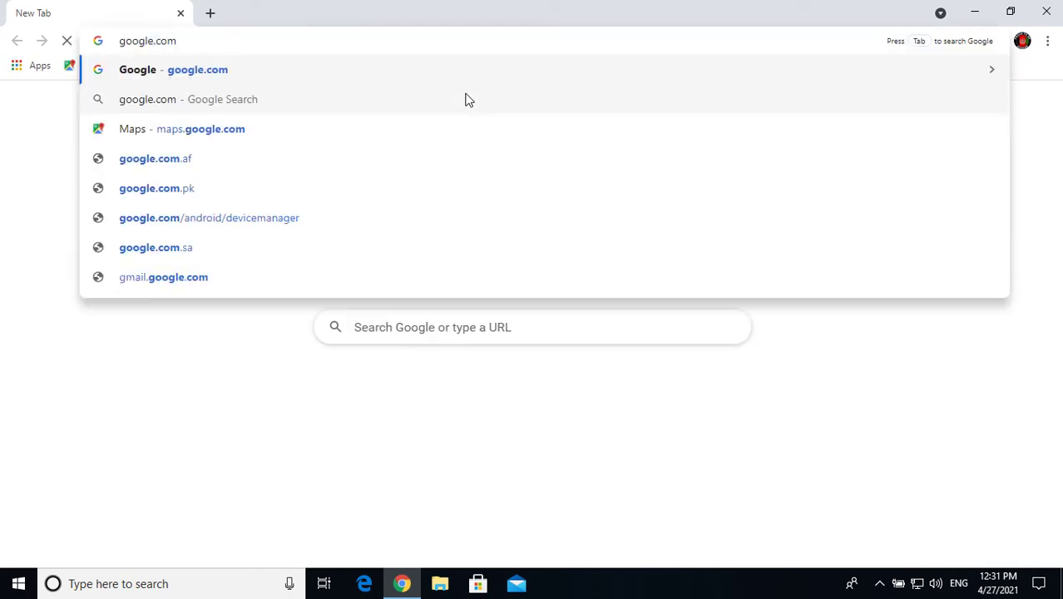
key("Return")
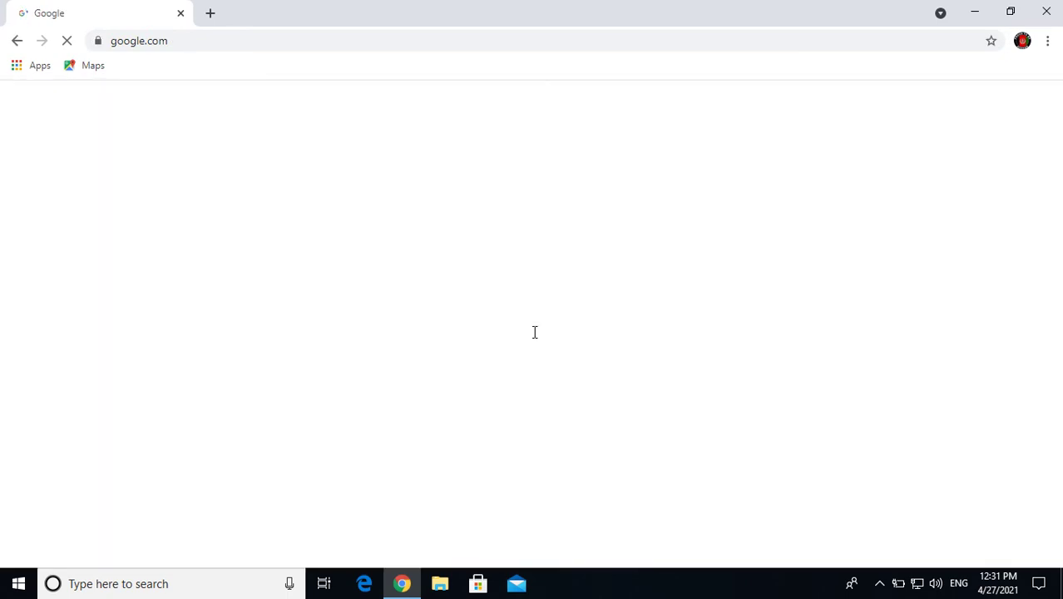
left_click(453, 238)
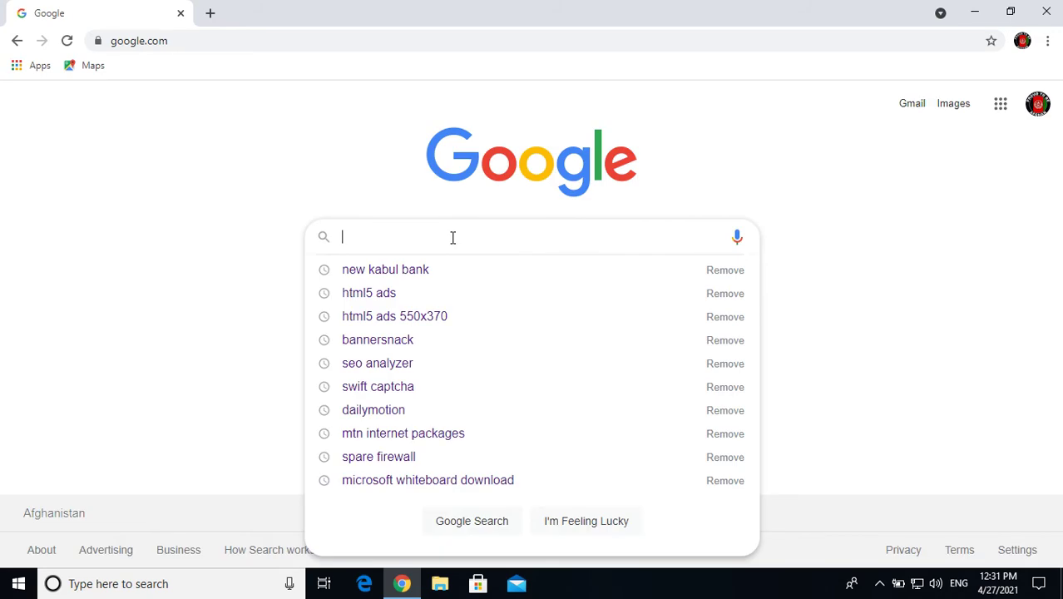
type("winbox")
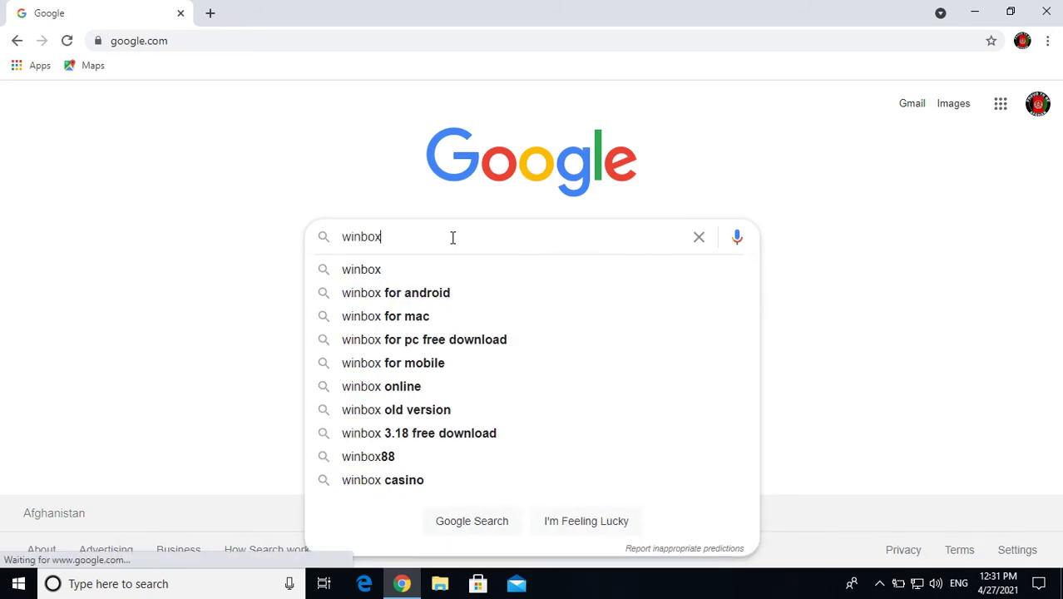
key("Return")
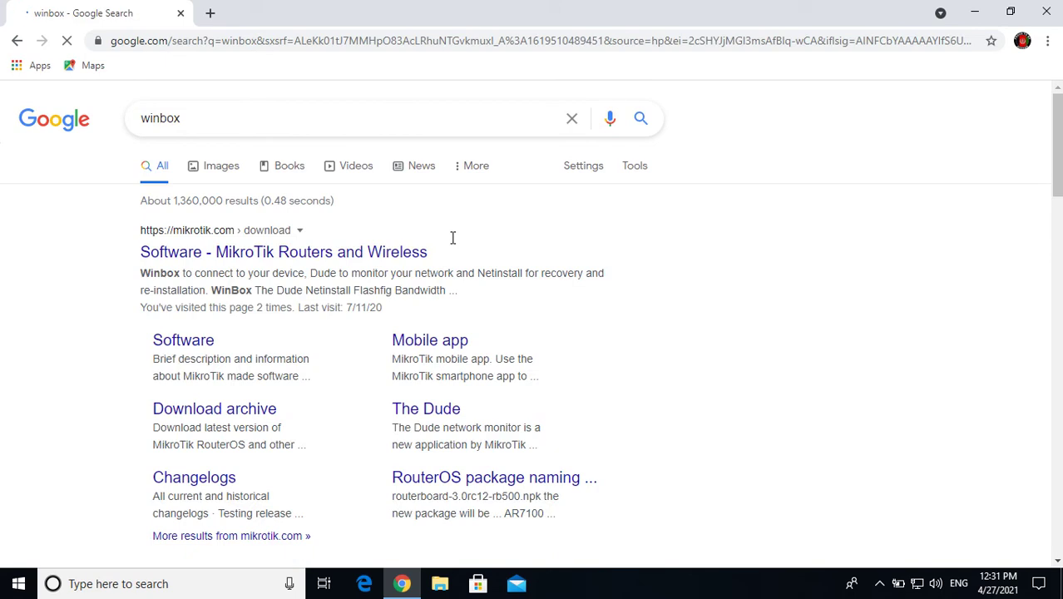
Open MikroTik's software page and download WinBox 3.27 (64-bit), winbox64.exe.
left_click(339, 259)
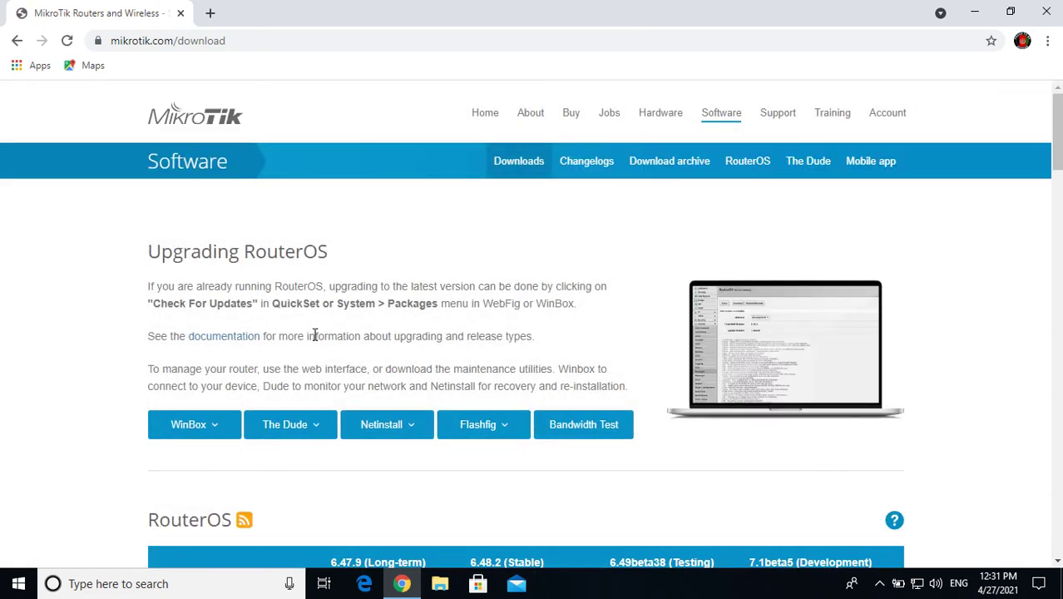
left_click_drag(1056, 133, 1056, 177)
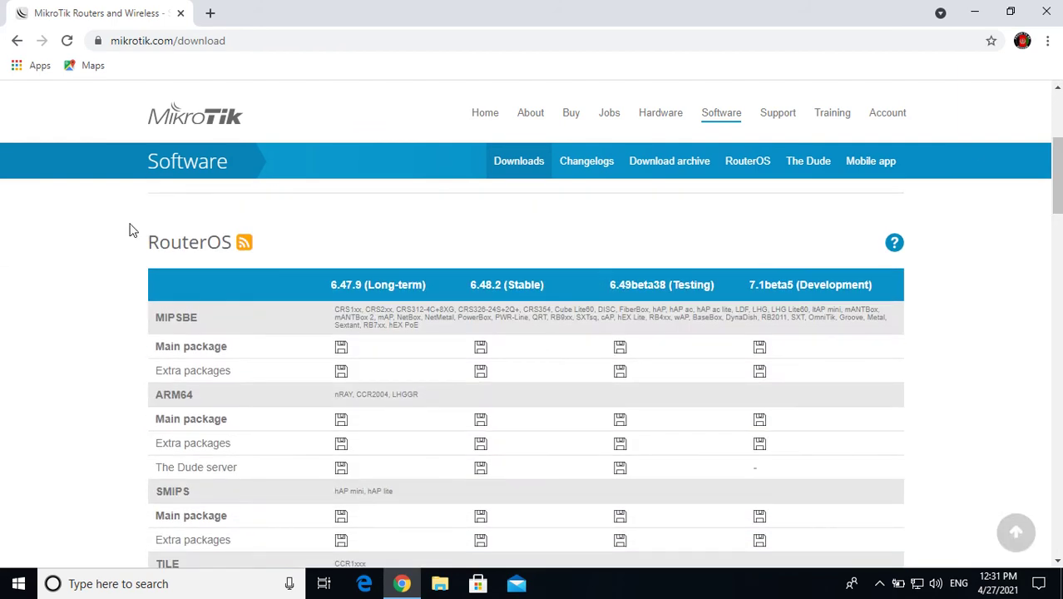
left_click_drag(1058, 192, 1057, 153)
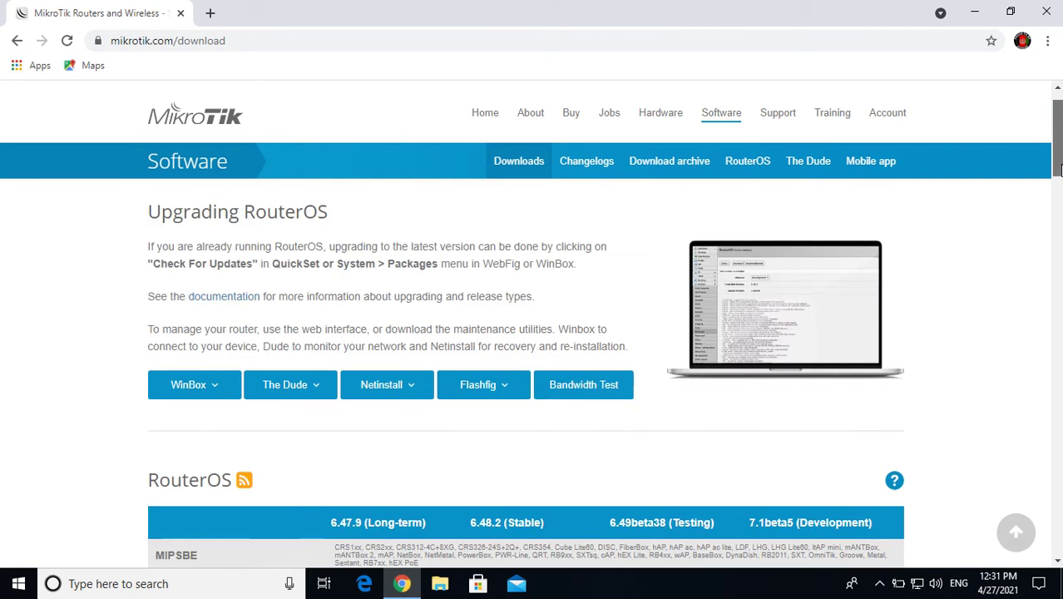
left_click(214, 391)
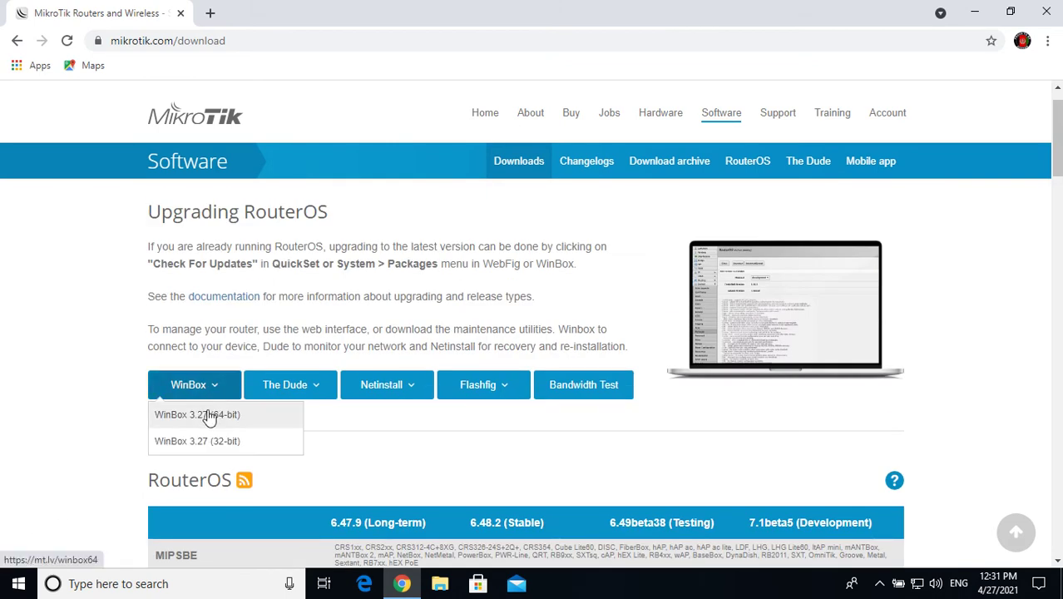
left_click(204, 418)
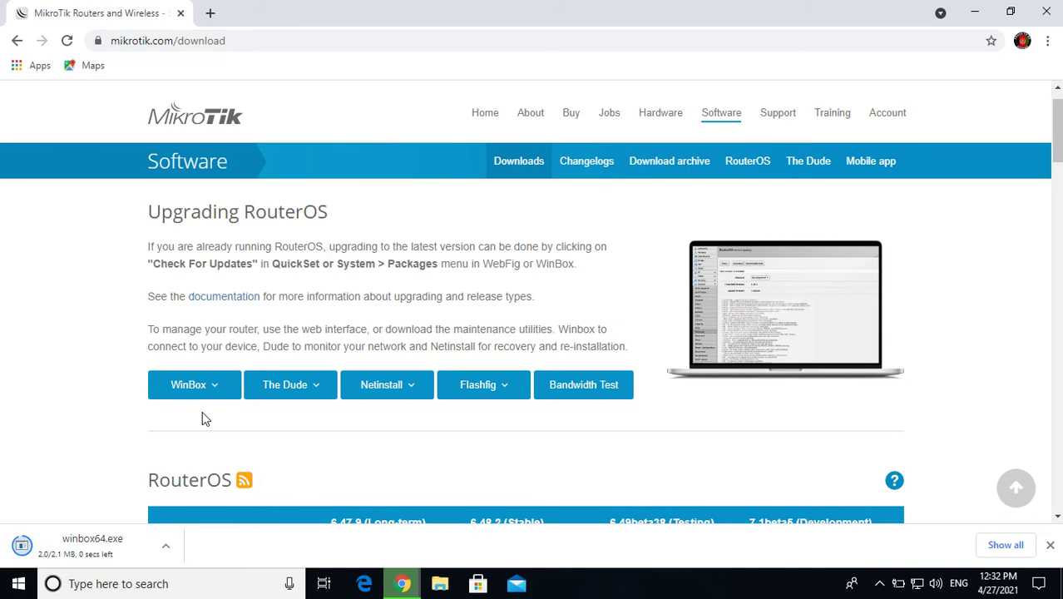
Show winbox64.exe in the Downloads folder, run it, cut the file and close the folder.
left_click(164, 549)
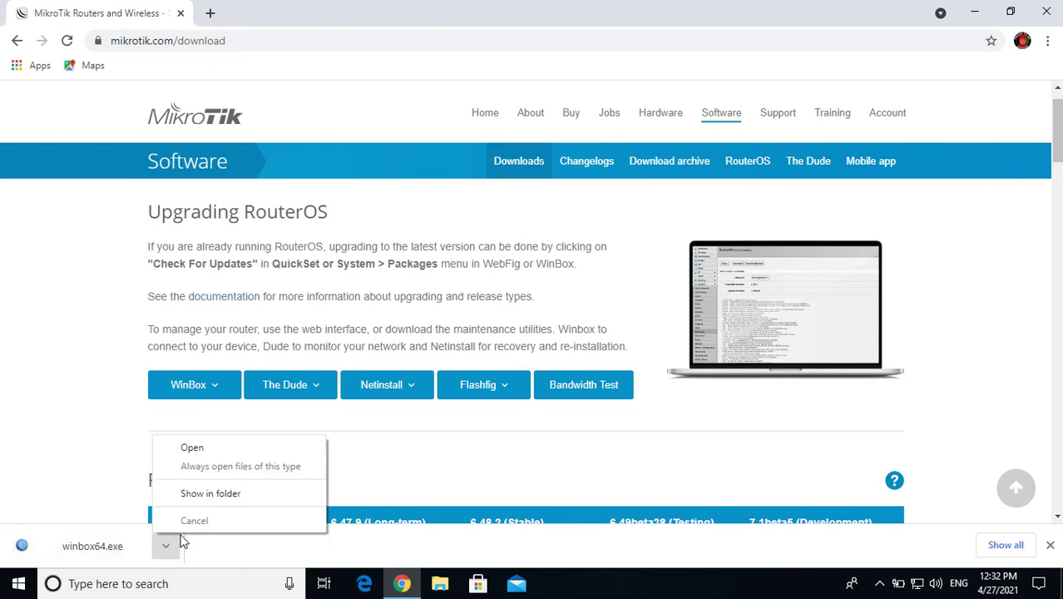
left_click(193, 495)
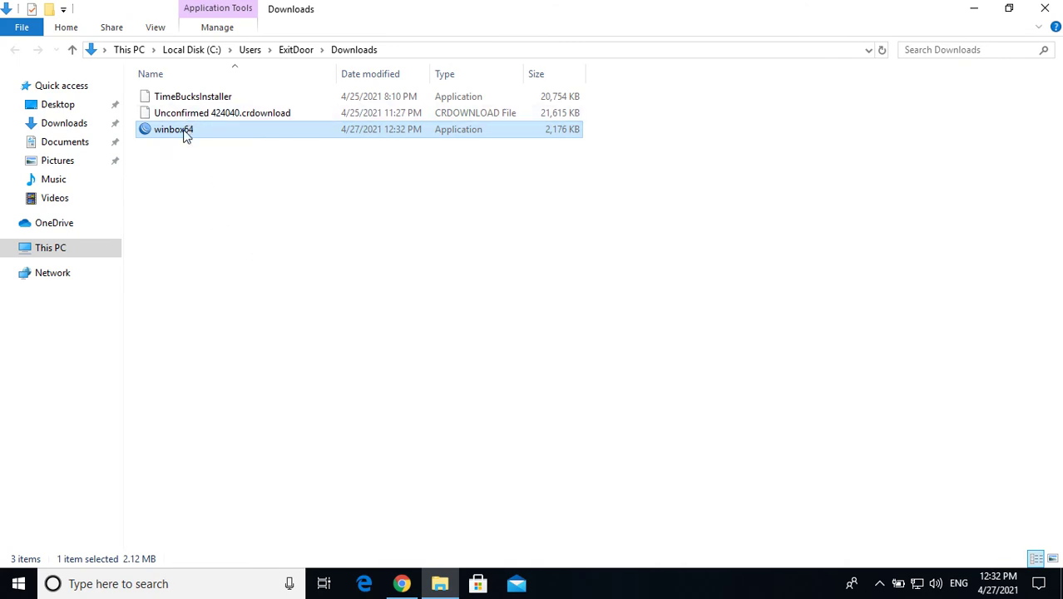
double_click(185, 133)
right_click(185, 131)
left_click(261, 331)
left_click(1046, 10)
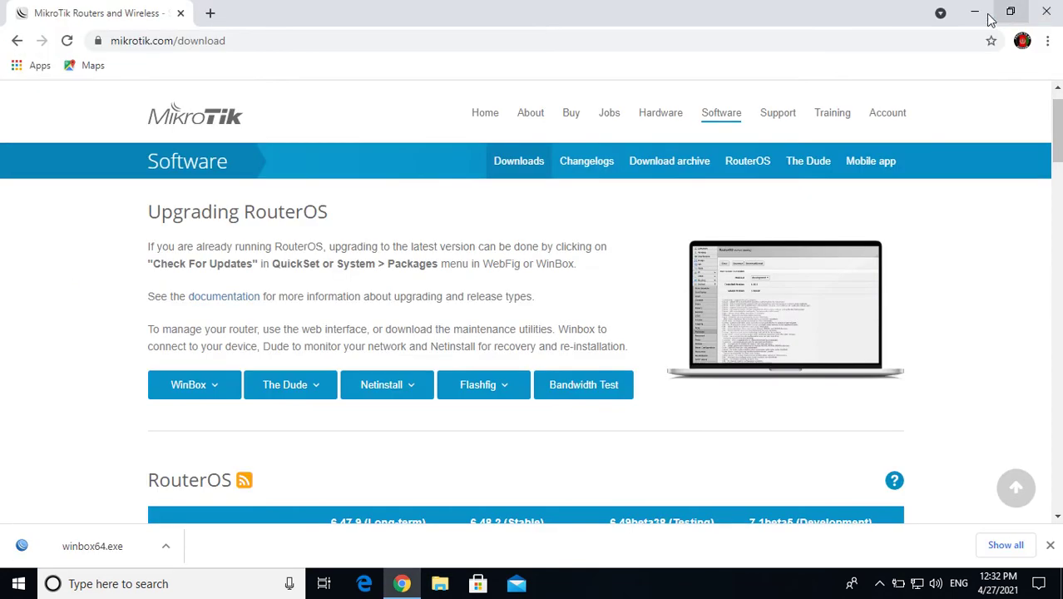
Close Chrome, paste winbox64 onto the desktop, run it and allow it through the firewall.
left_click(1046, 10)
right_click(75, 139)
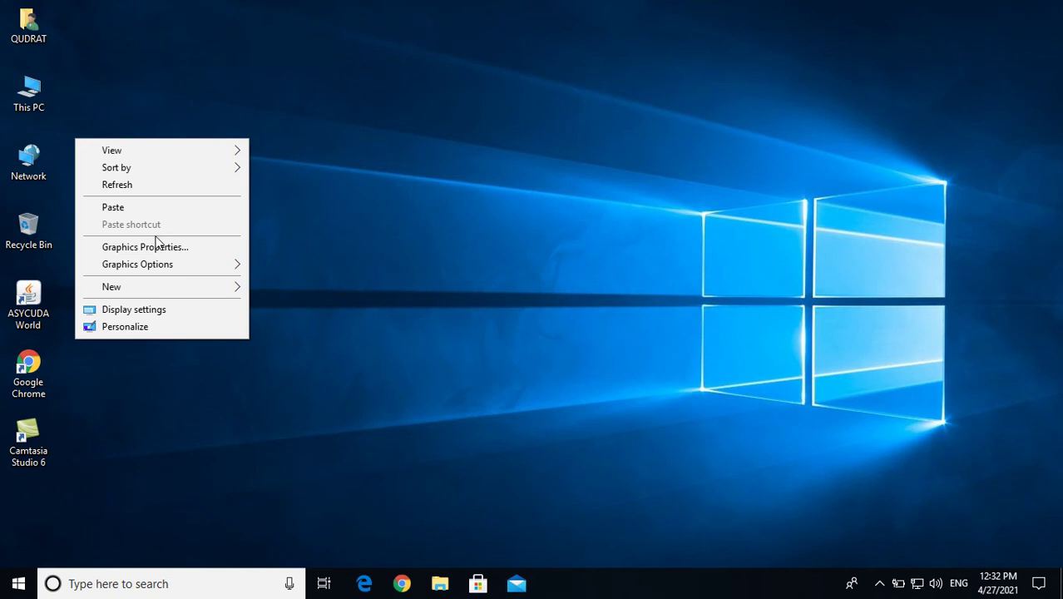
left_click(148, 211)
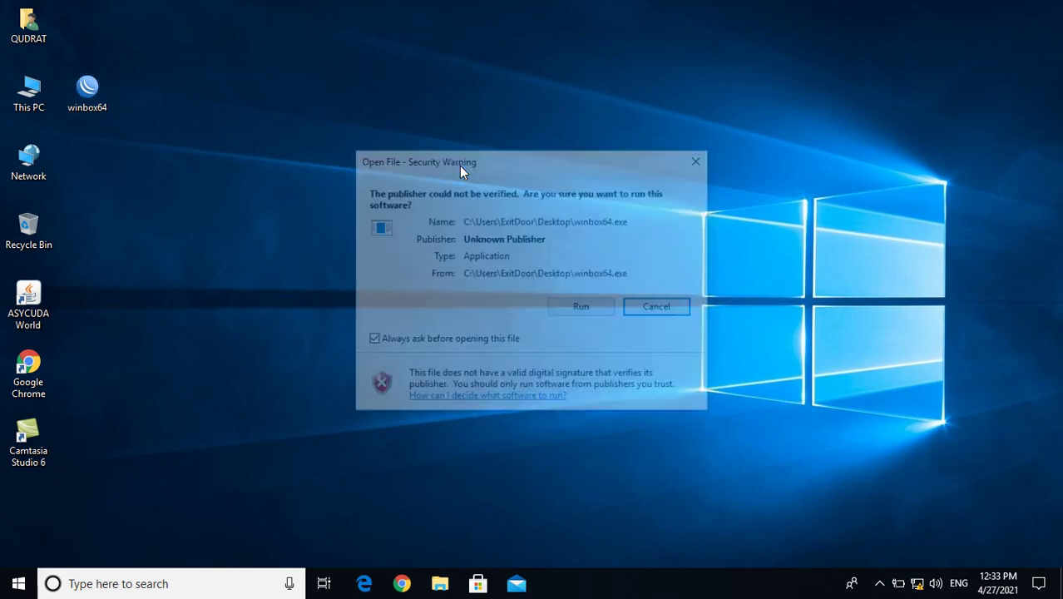
left_click(583, 309)
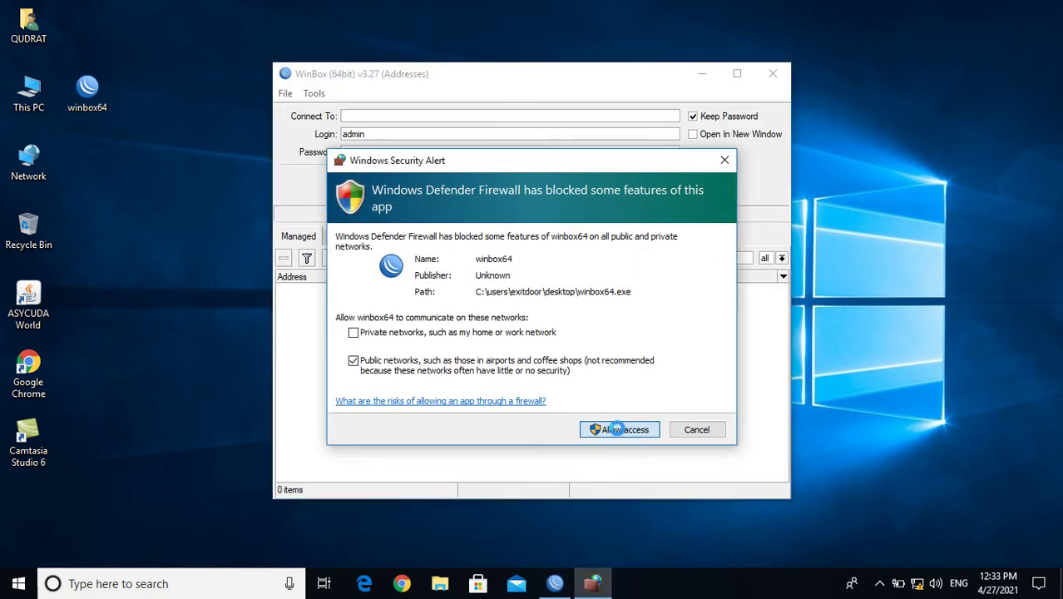
left_click(619, 431)
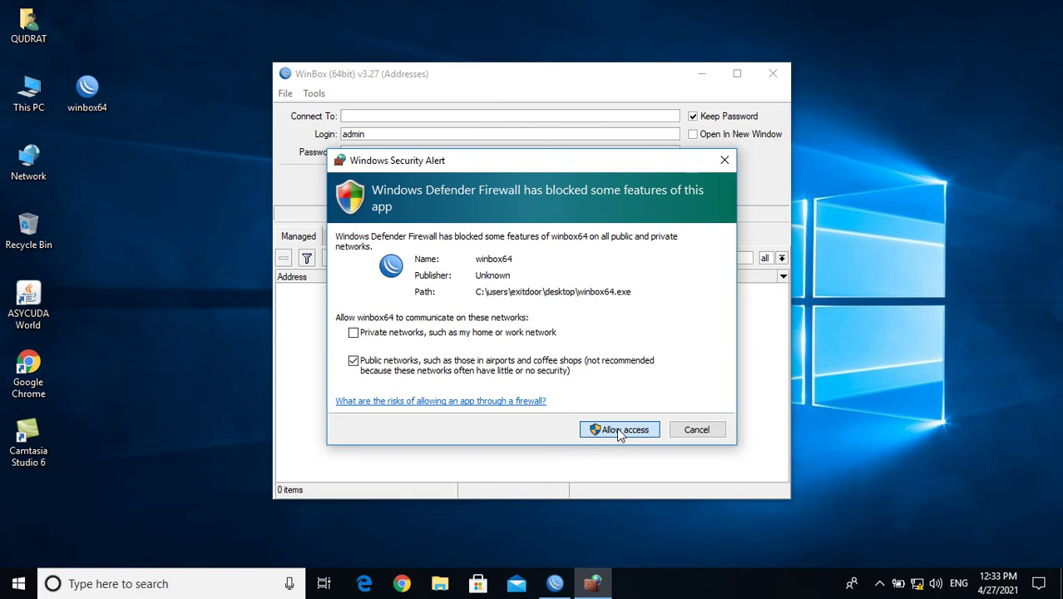
Maximize WinBox and connect to the router at 192.168.88.1 from the Neighbors list.
left_click(737, 73)
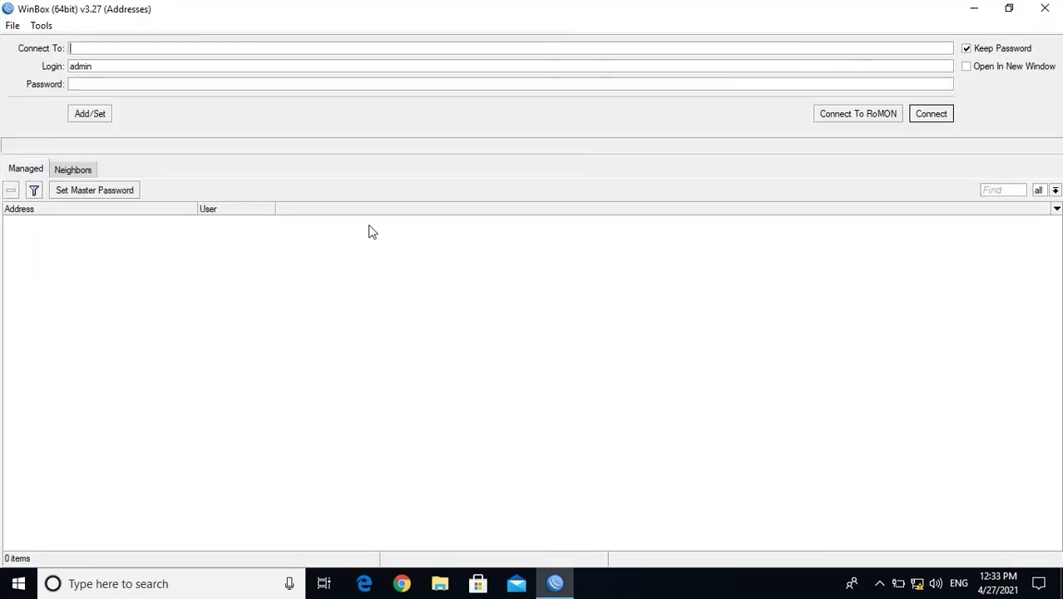
left_click(72, 170)
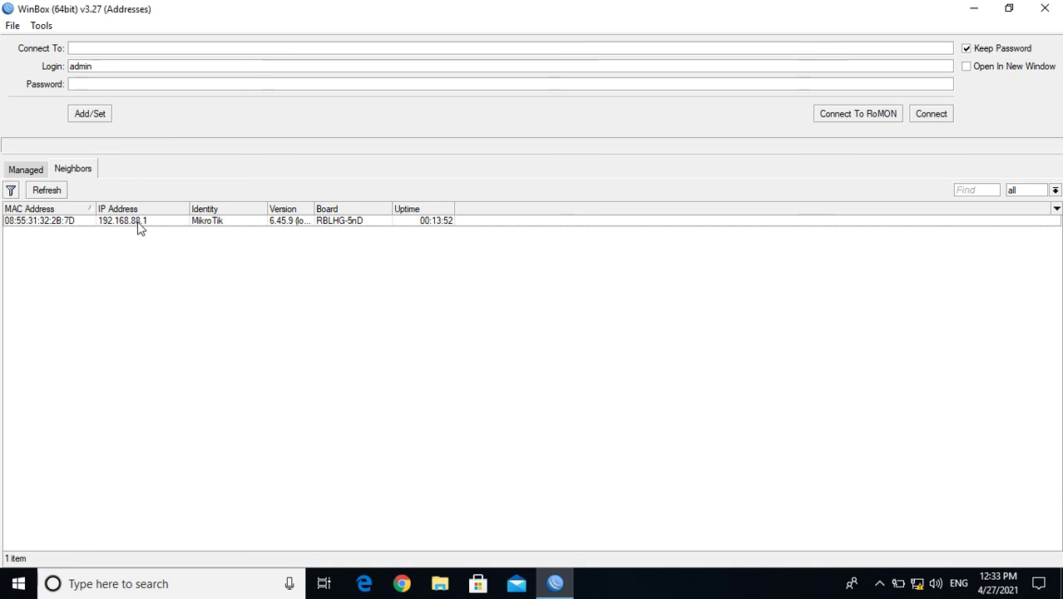
left_click(48, 223)
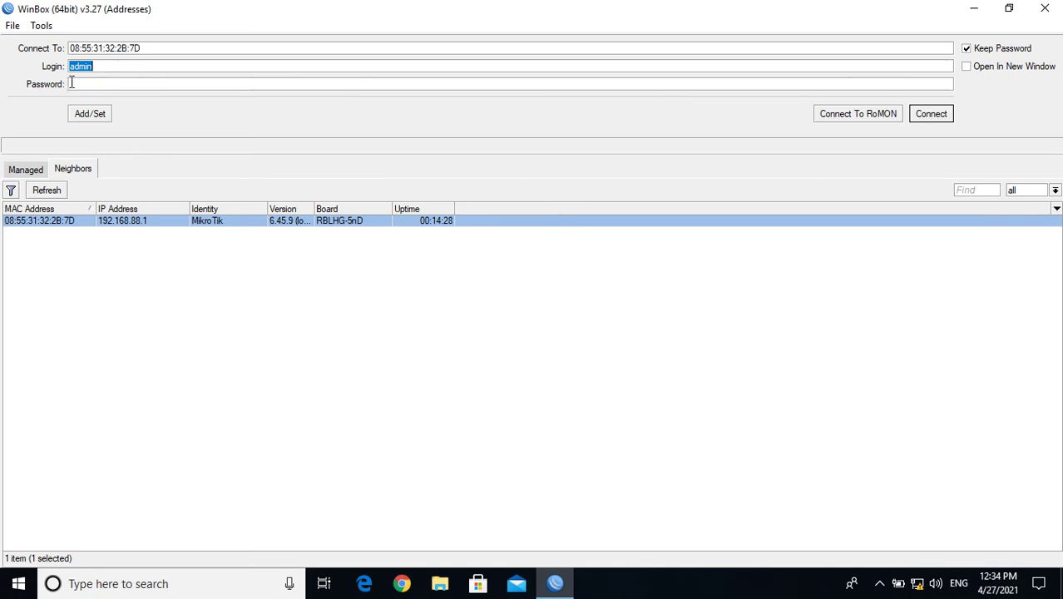
left_click(935, 116)
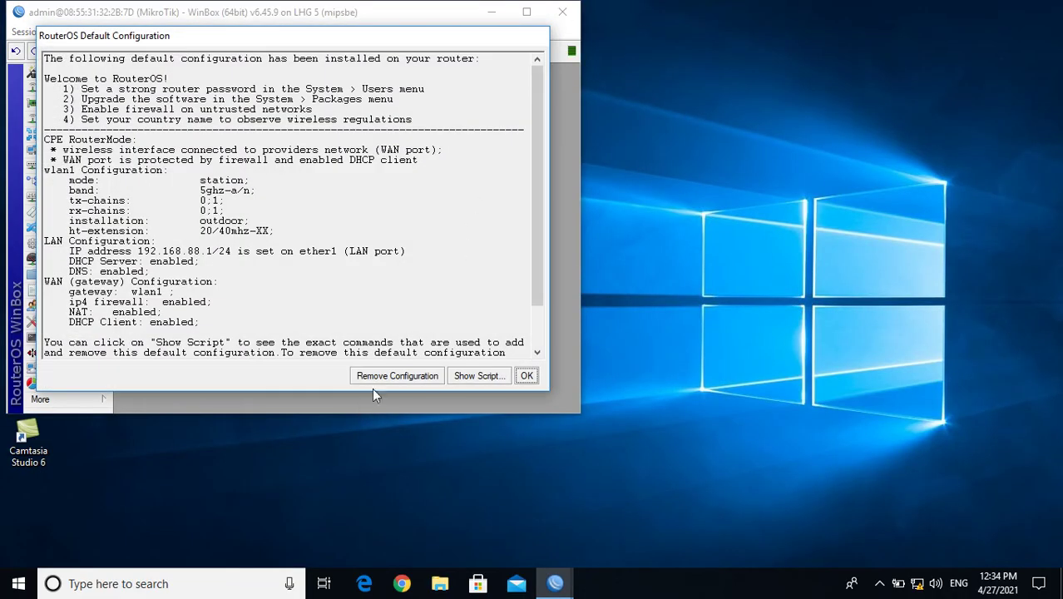
Remove the default configuration, maximize the session window and expand the IP menu.
left_click(391, 377)
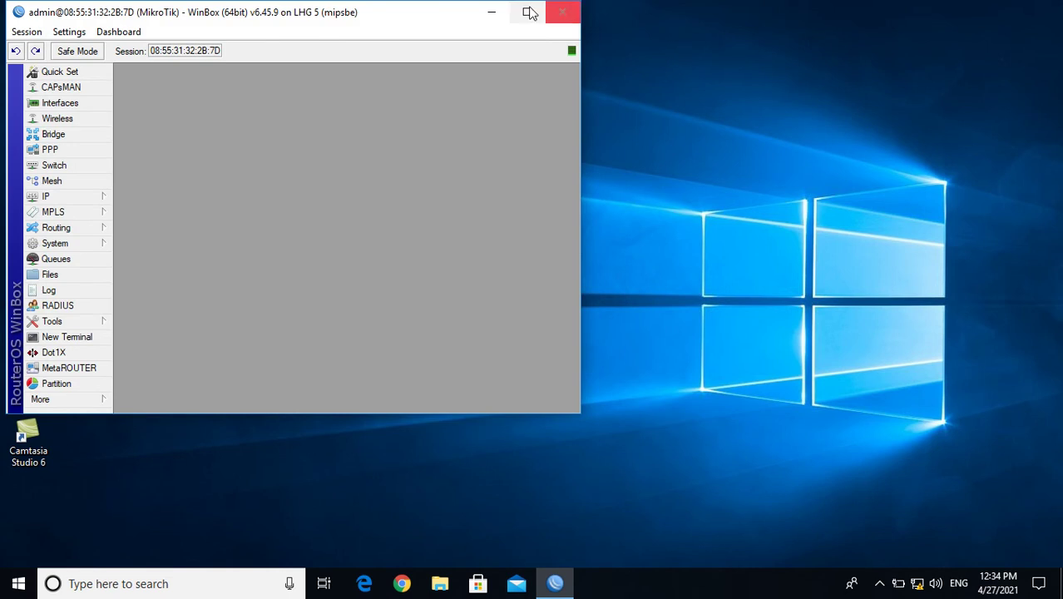
left_click(526, 13)
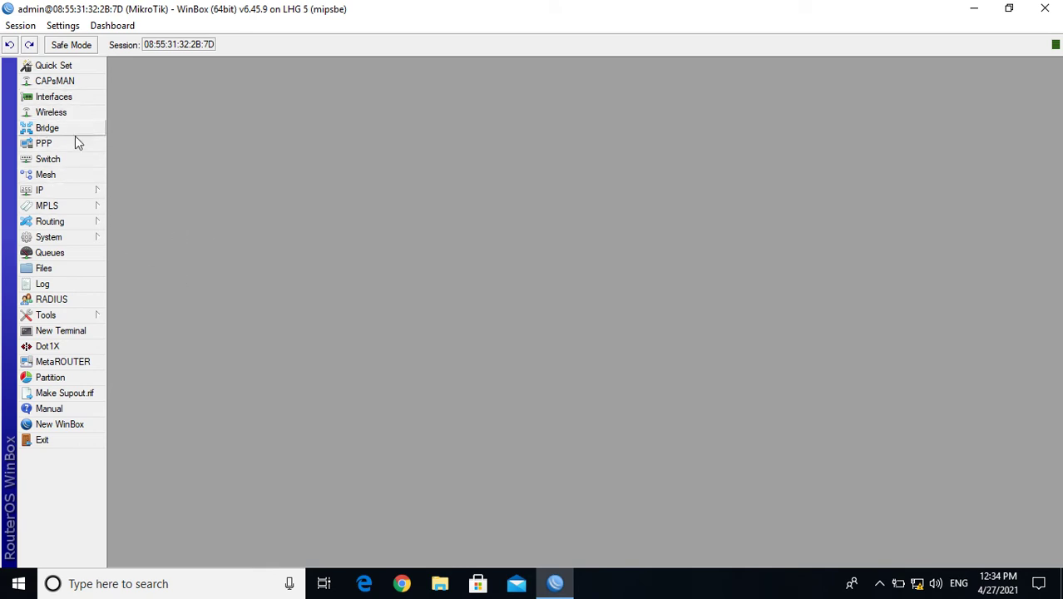
left_click(72, 195)
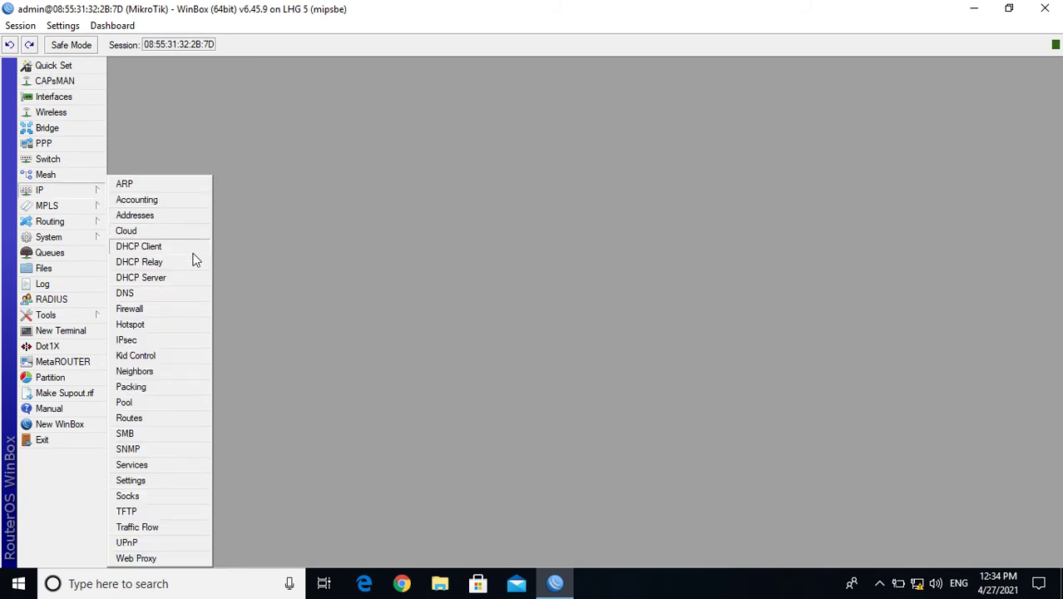
Add IP address 172.20.6.209/24 on interface wlan1.
left_click(136, 215)
left_click(468, 206)
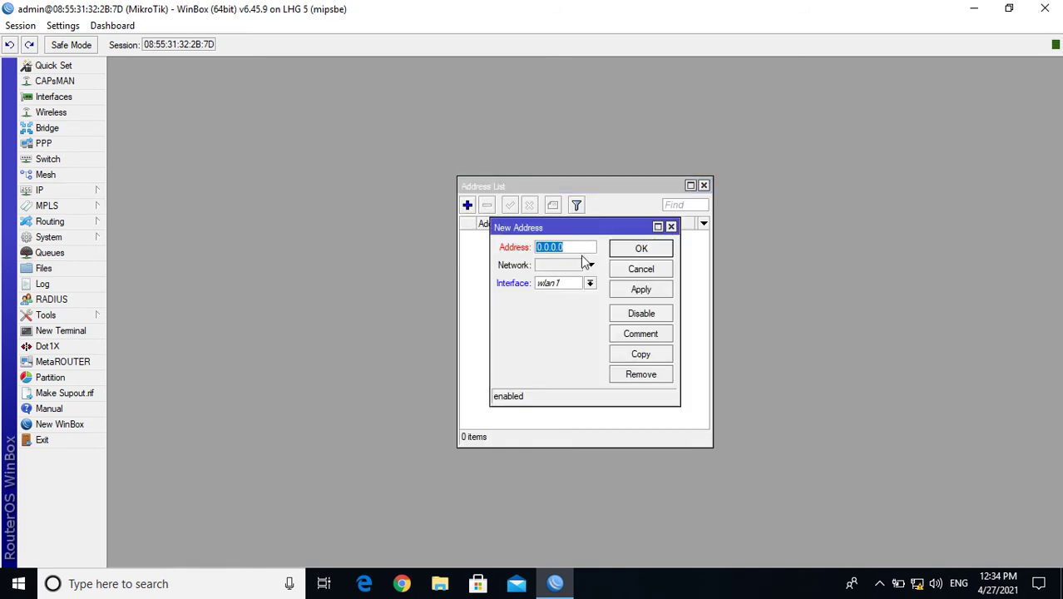
type("17")
type("2.2")
type("0.")
type("6.")
type("2")
type("09/24")
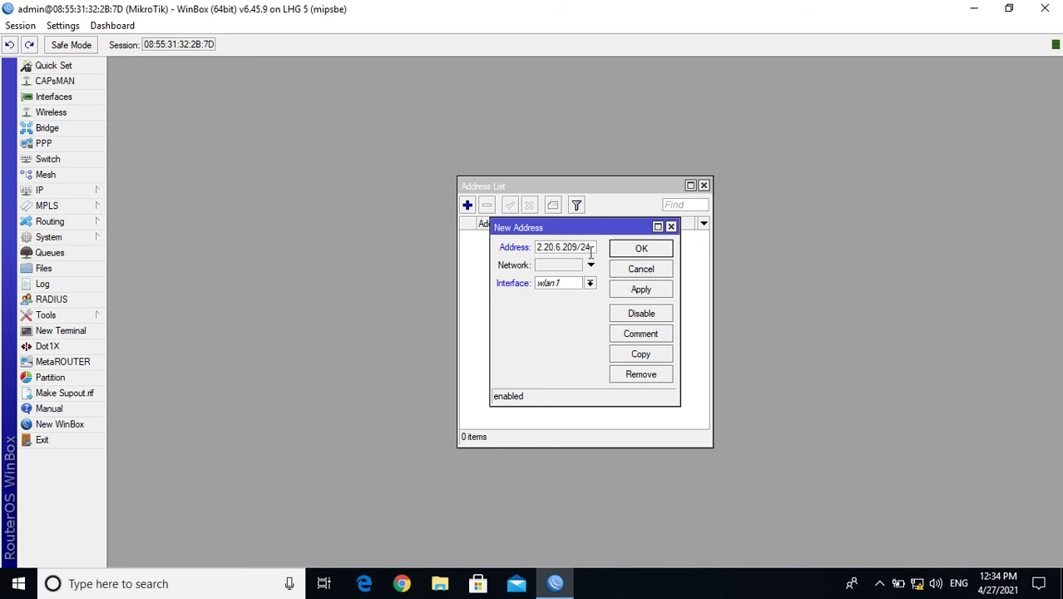
left_click(641, 291)
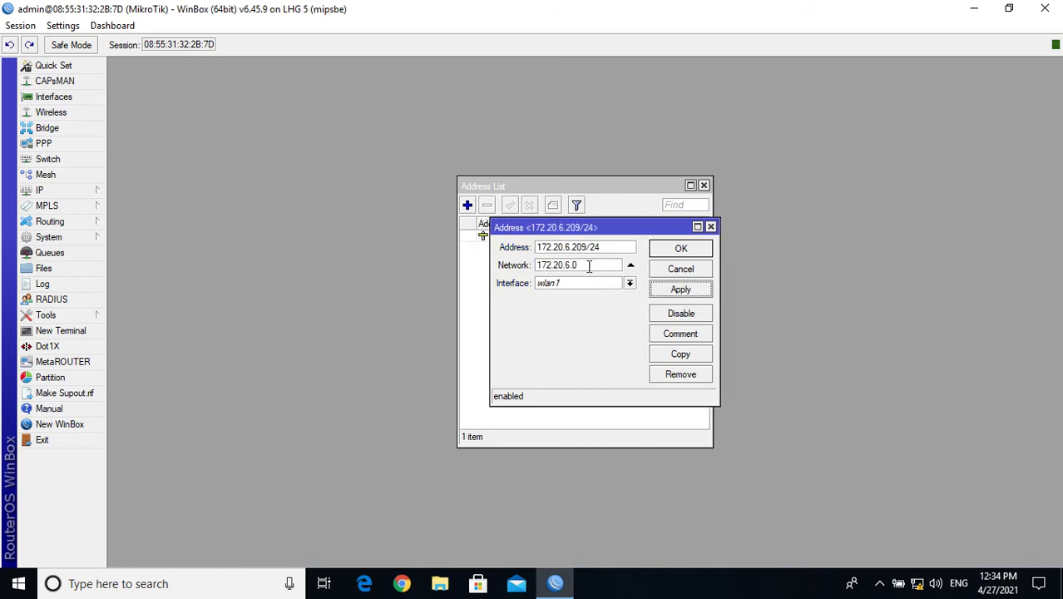
left_click(630, 283)
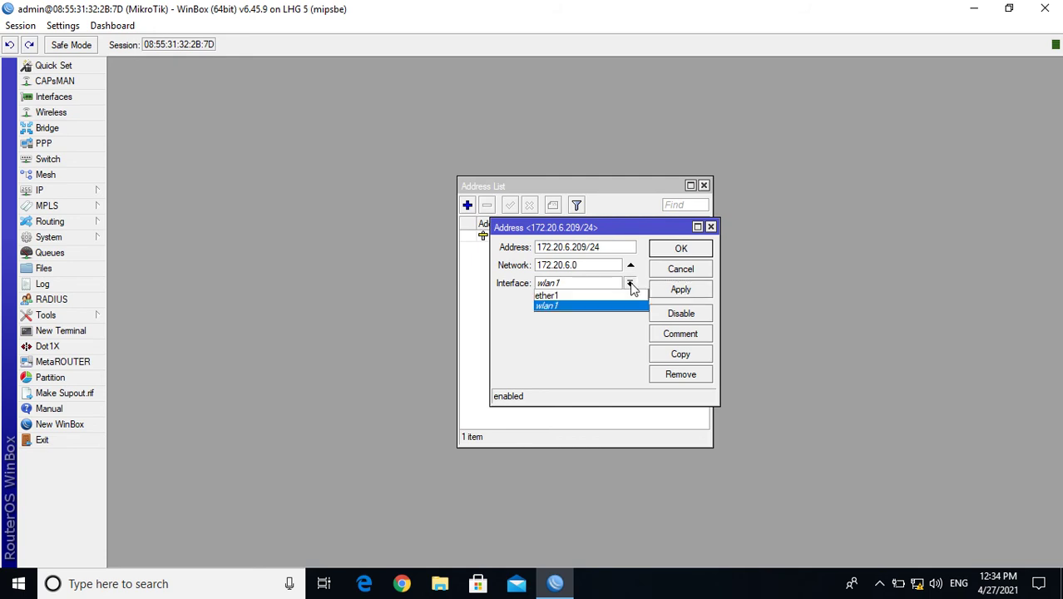
left_click(581, 305)
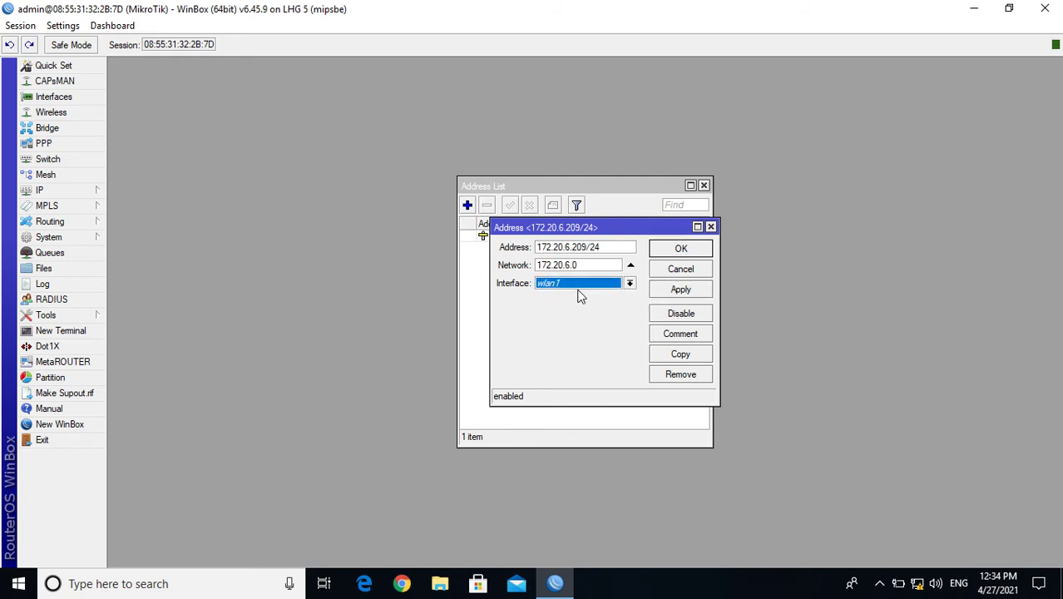
left_click(680, 291)
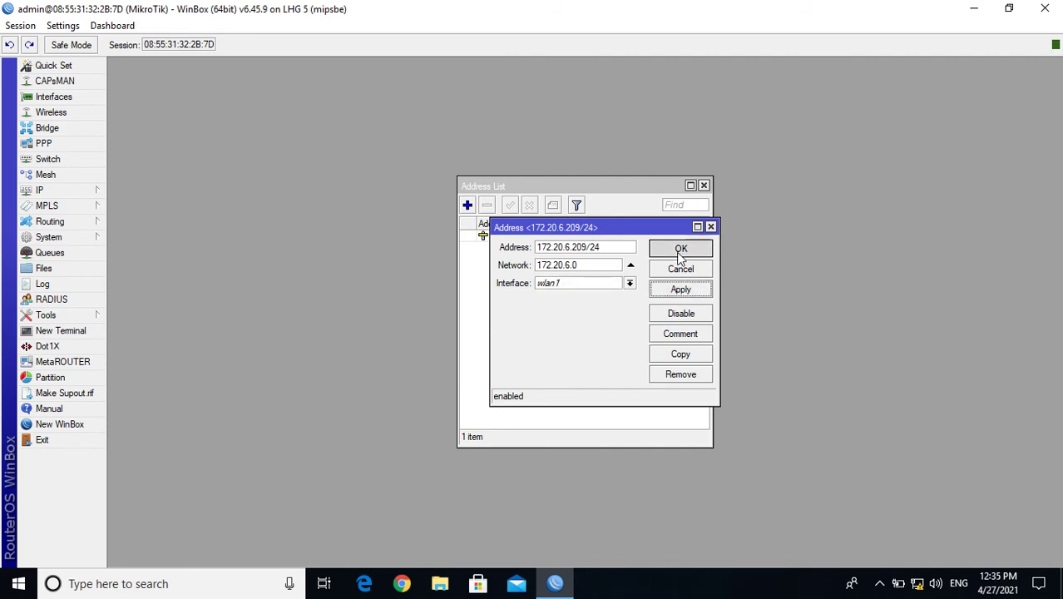
left_click(680, 251)
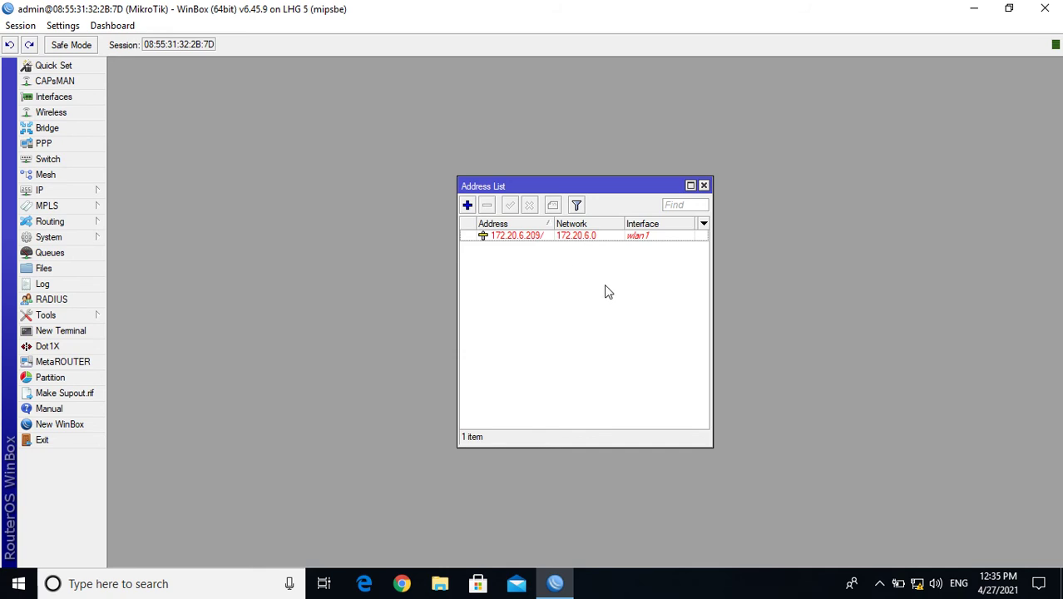
left_click(704, 185)
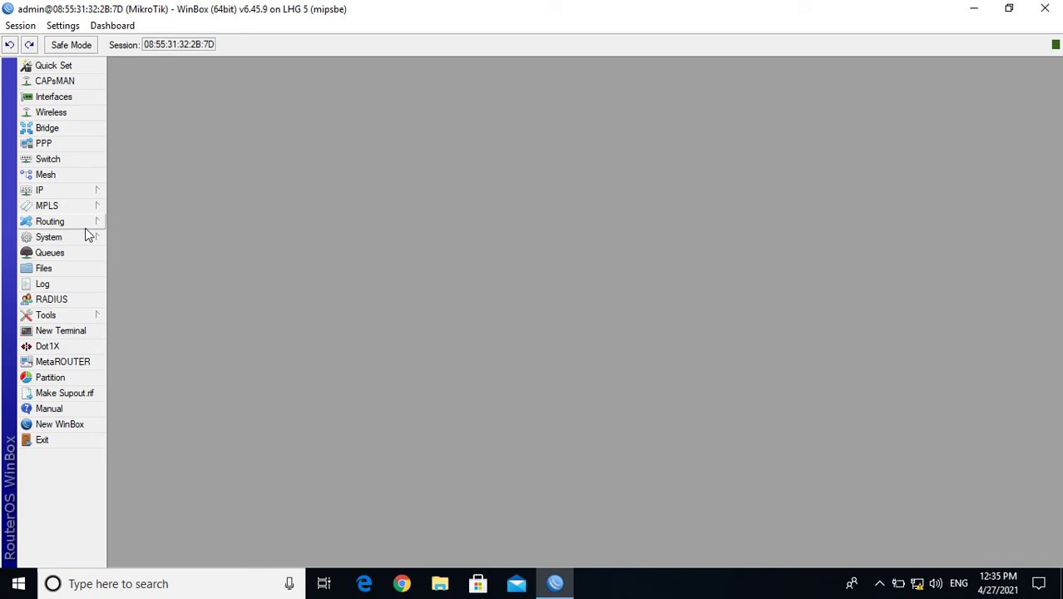
Create a new bridge, bridge1, with default settings.
left_click(63, 127)
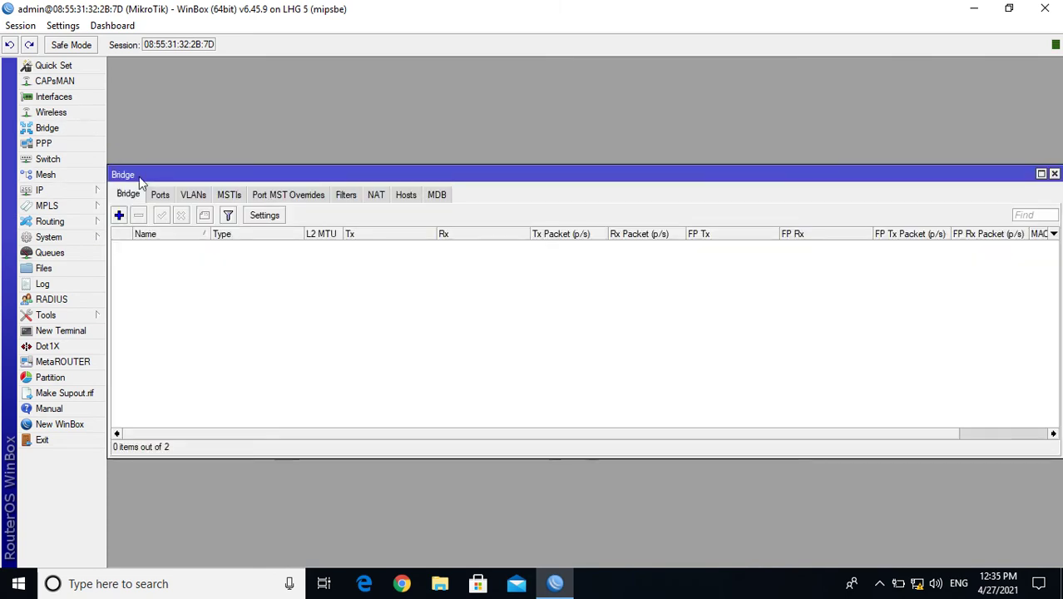
left_click(120, 216)
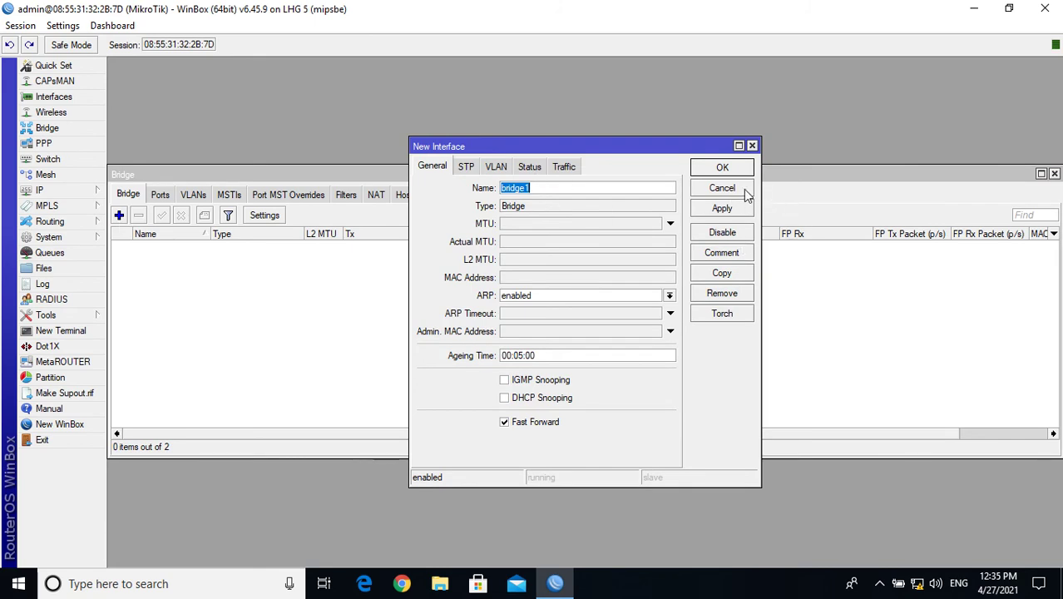
left_click(723, 210)
left_click(722, 167)
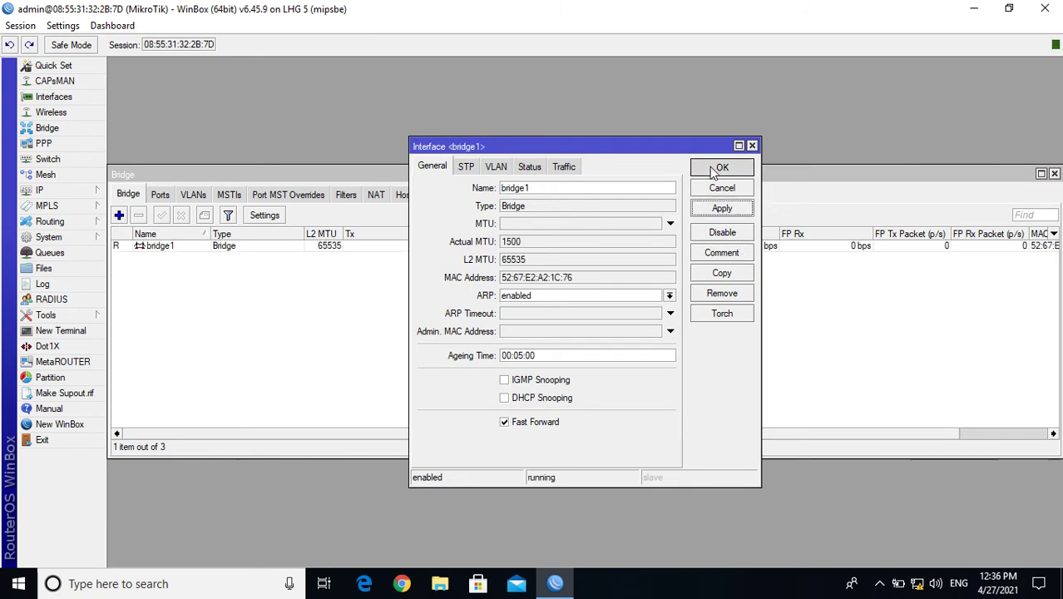
Add wlan1 and ether1 as ports of bridge1, then reconnect when the session drops.
left_click(161, 196)
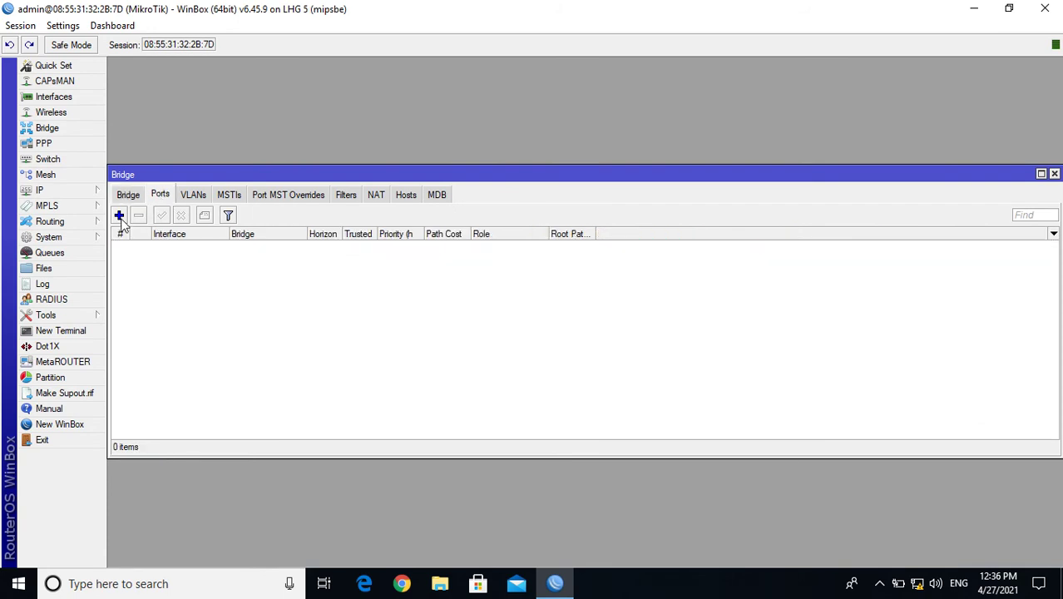
left_click(118, 216)
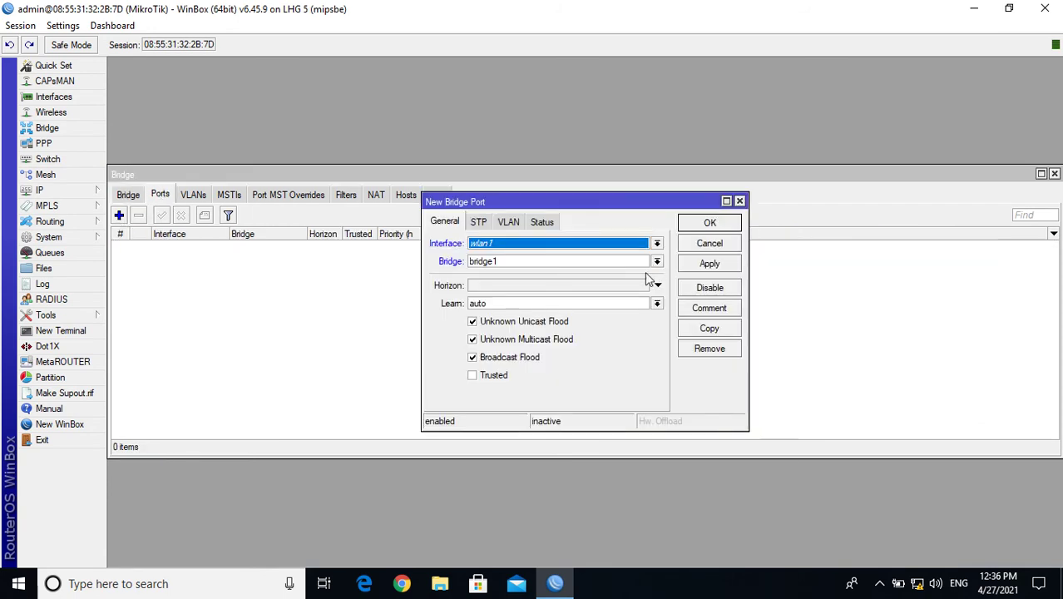
left_click(727, 225)
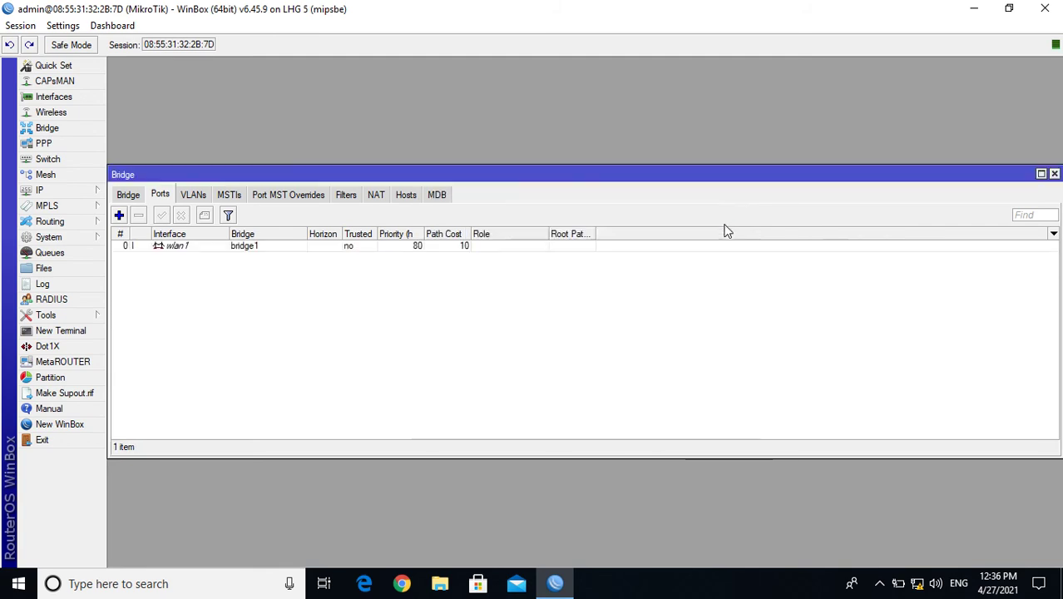
left_click(119, 215)
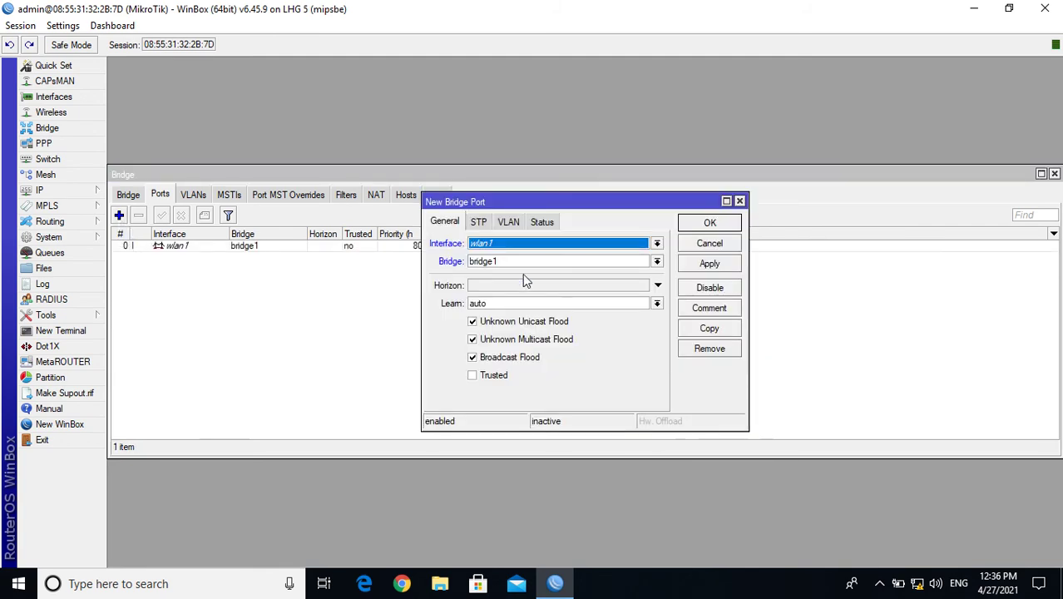
left_click(582, 244)
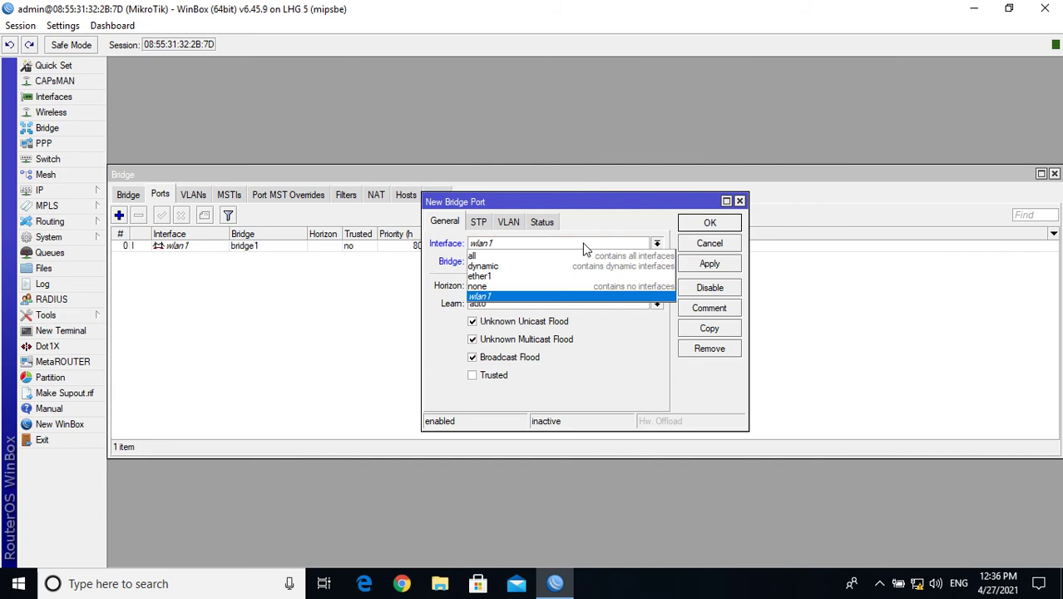
left_click(555, 276)
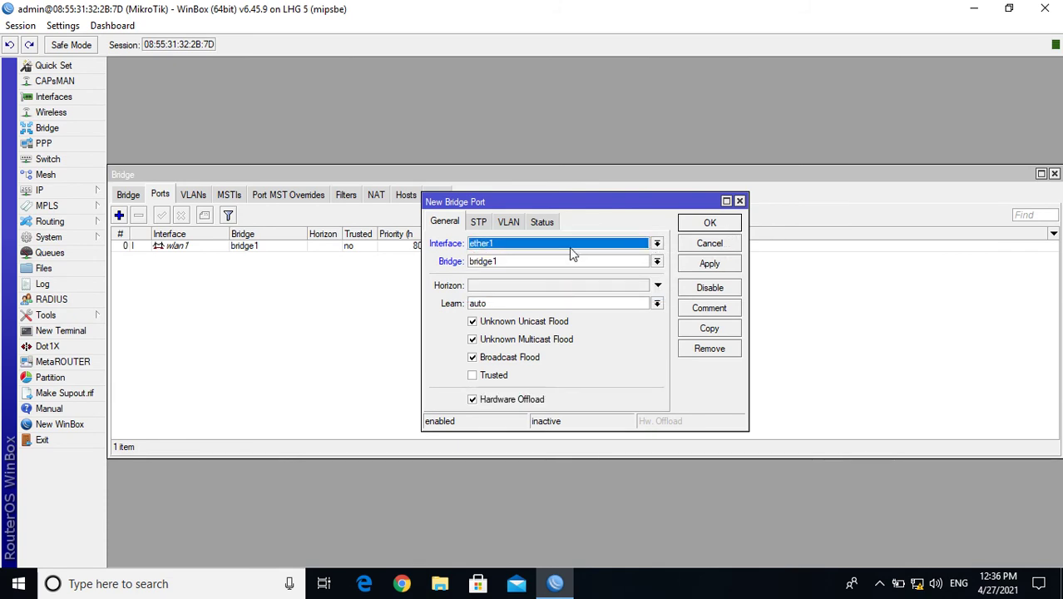
left_click(710, 264)
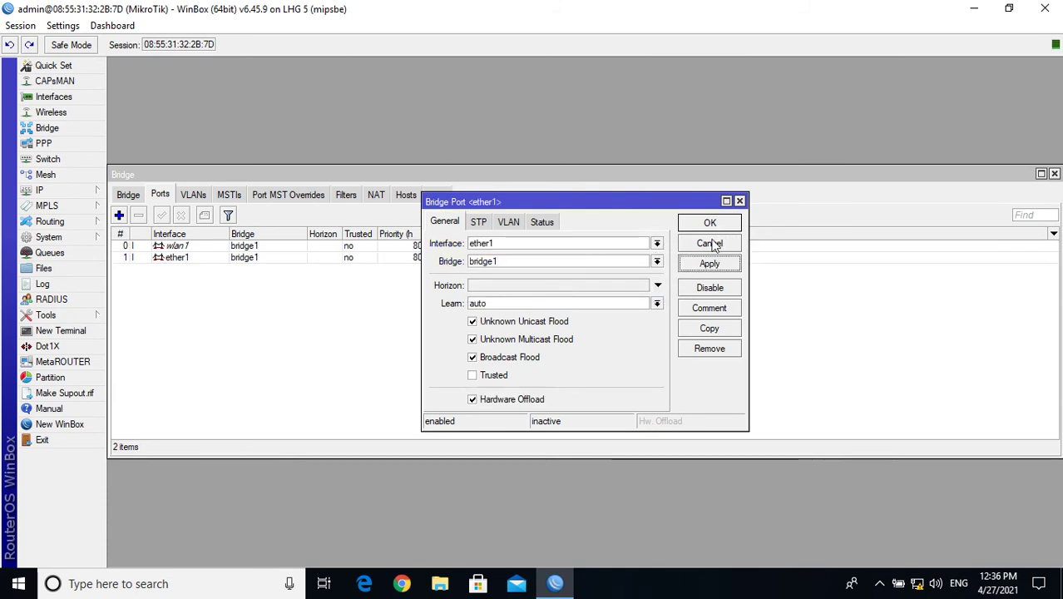
left_click(709, 225)
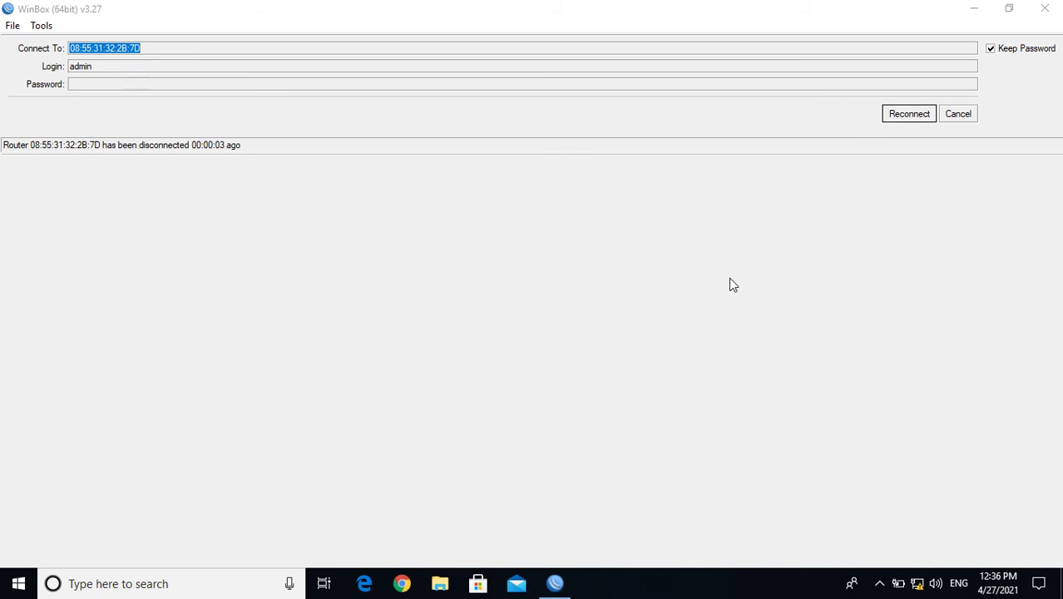
left_click(912, 115)
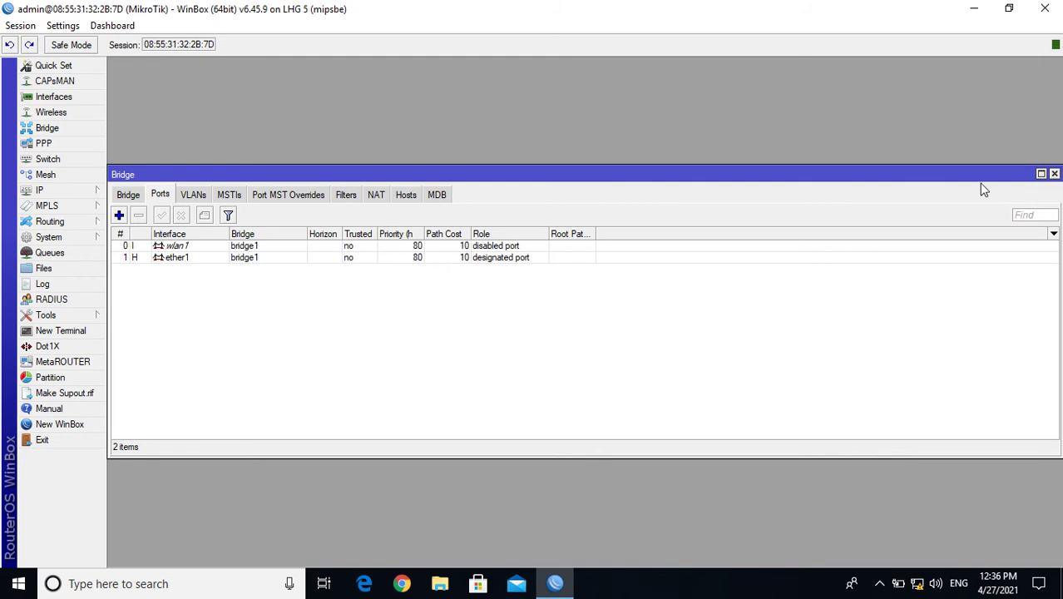
Enable wlan1, then confirm bridge1, ether1 and wlan1 are running in the Interface List.
left_click(1054, 174)
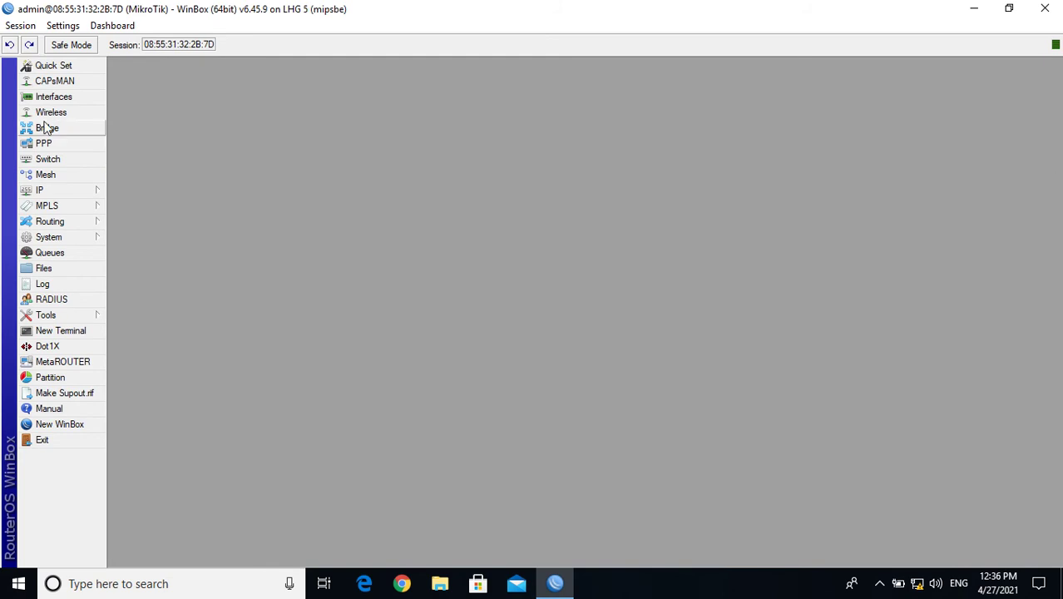
left_click(70, 116)
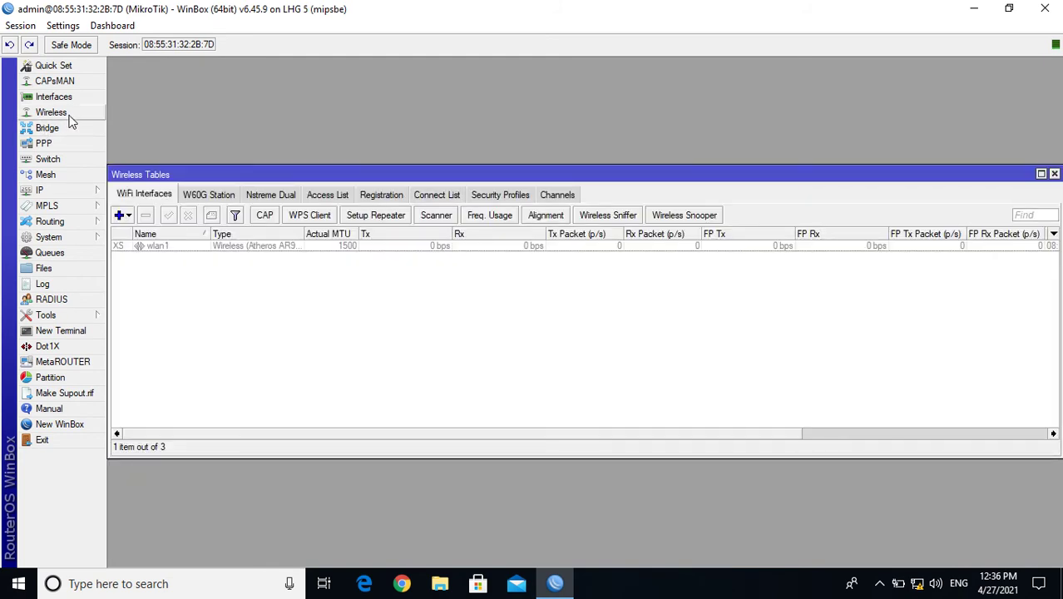
left_click(234, 248)
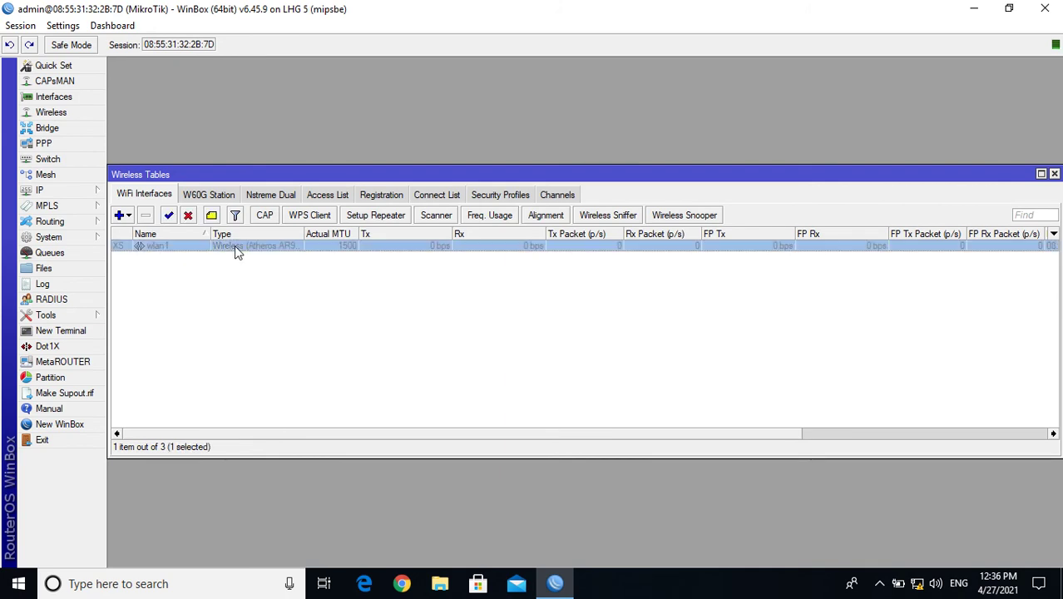
right_click(234, 247)
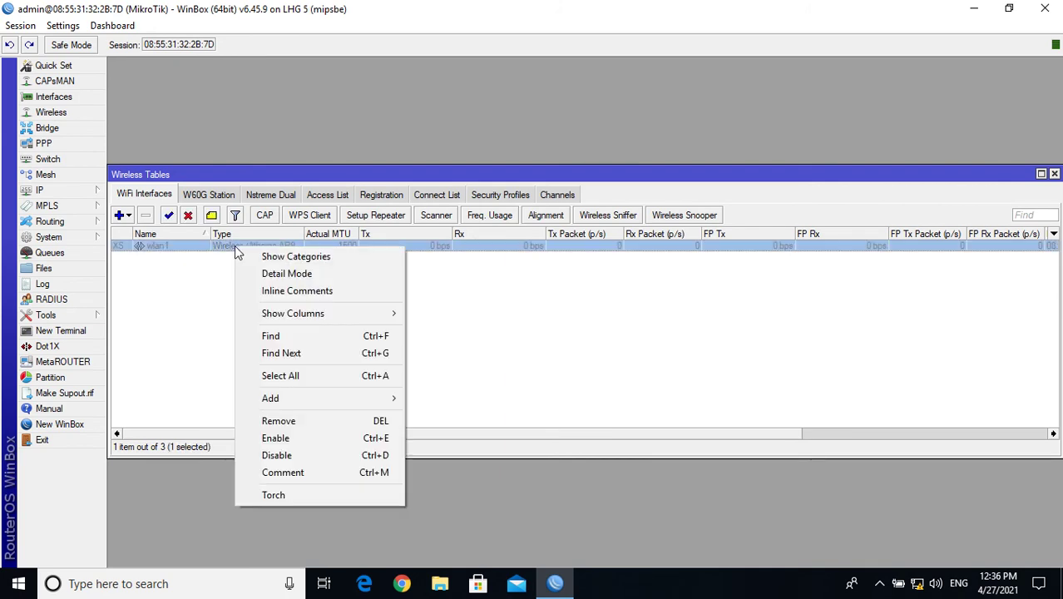
left_click(335, 437)
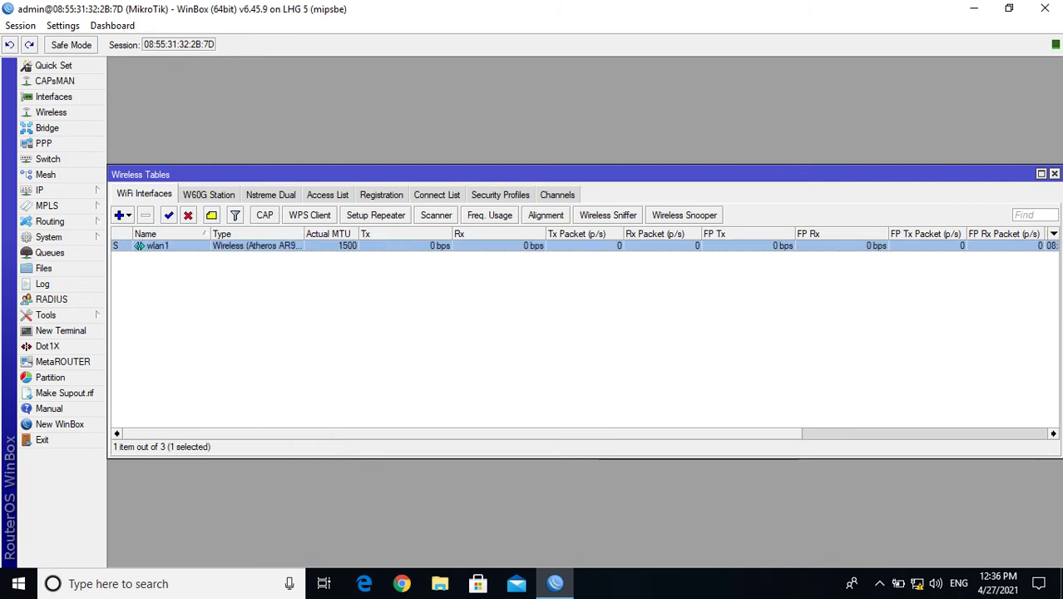
left_click(1054, 175)
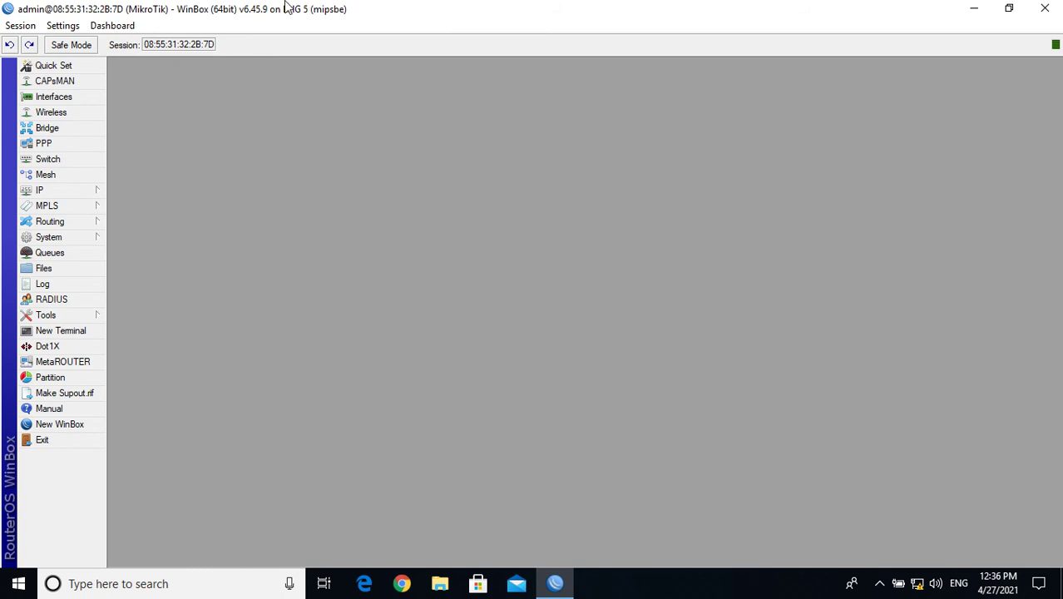
left_click(65, 100)
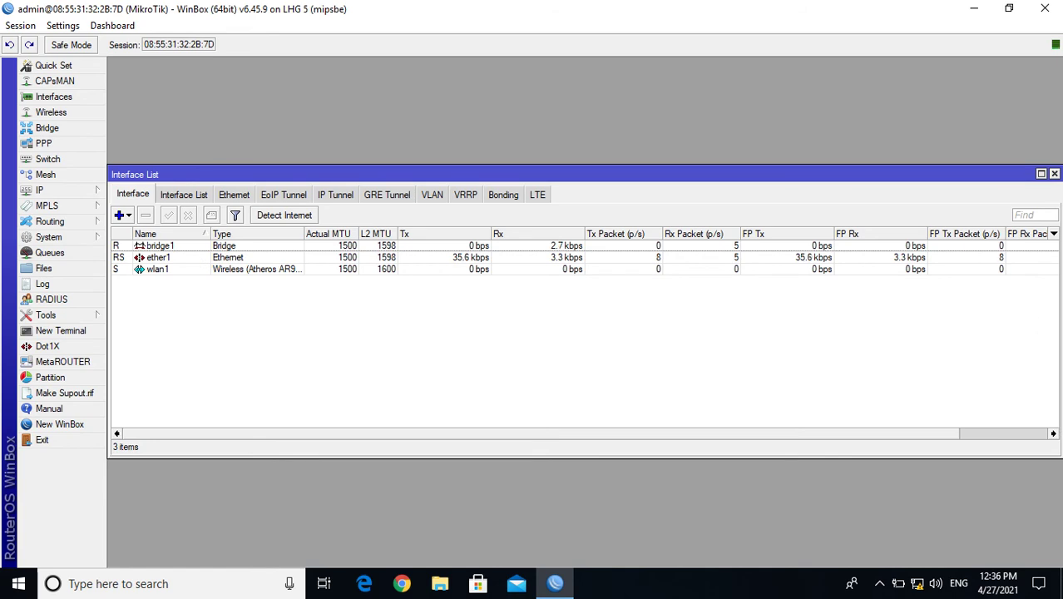
left_click(1053, 174)
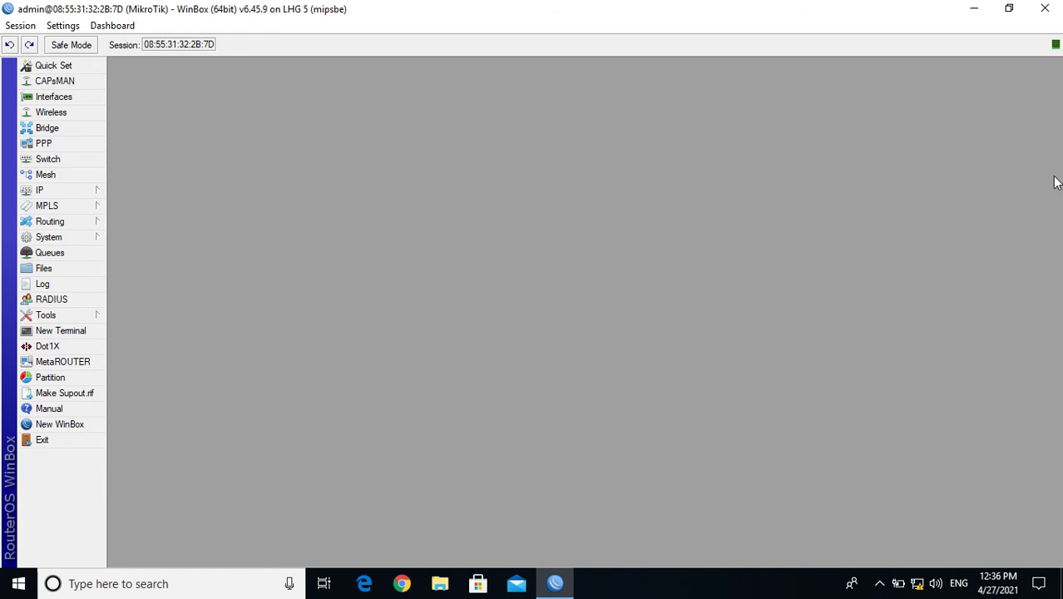
In wlan1's wireless settings, set mode to station bridge and band to 5GHz-A/N.
left_click(51, 112)
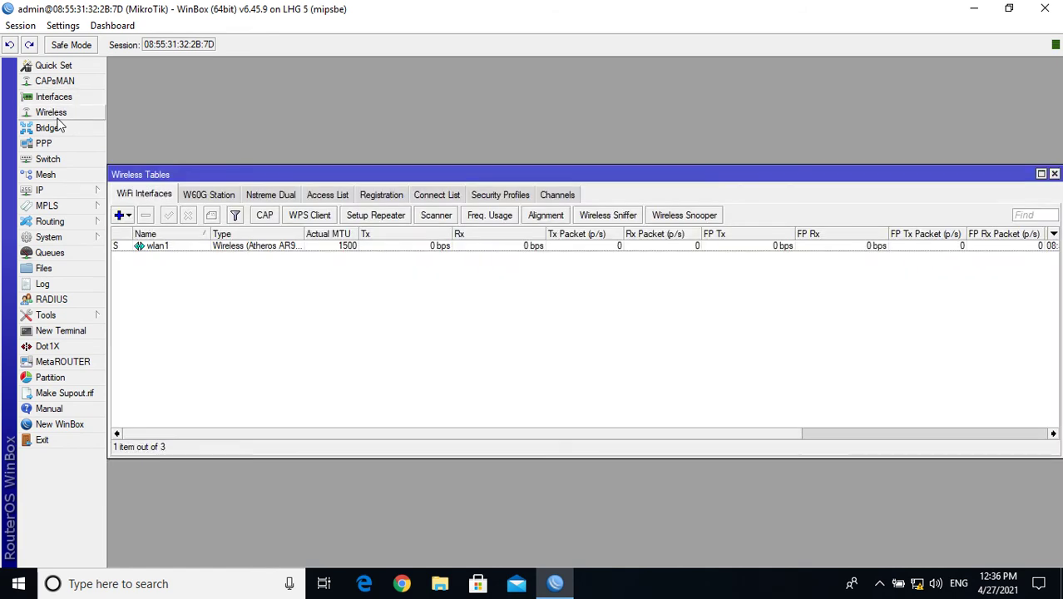
double_click(307, 250)
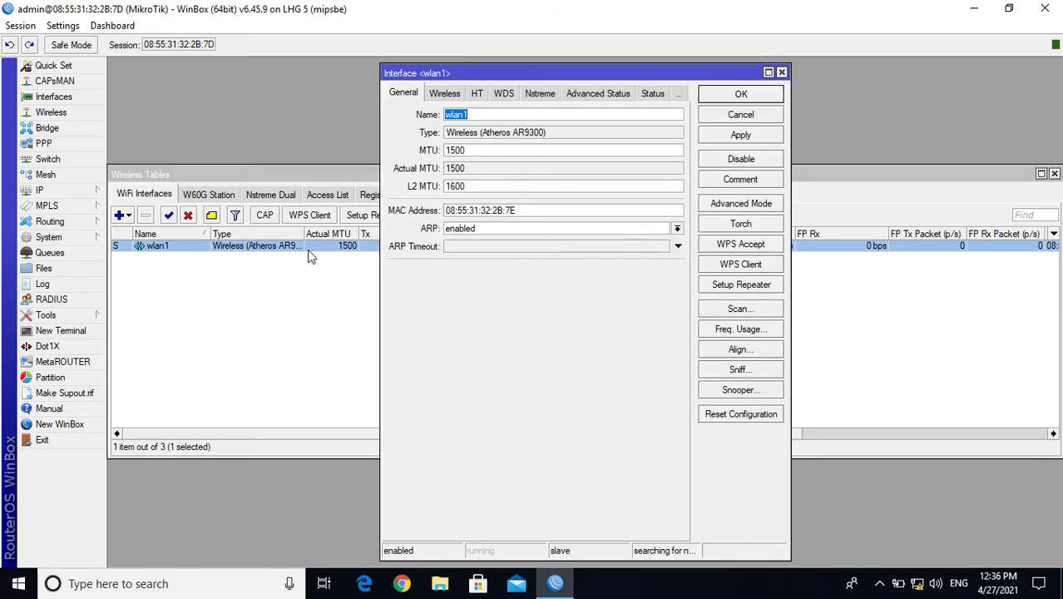
left_click(444, 94)
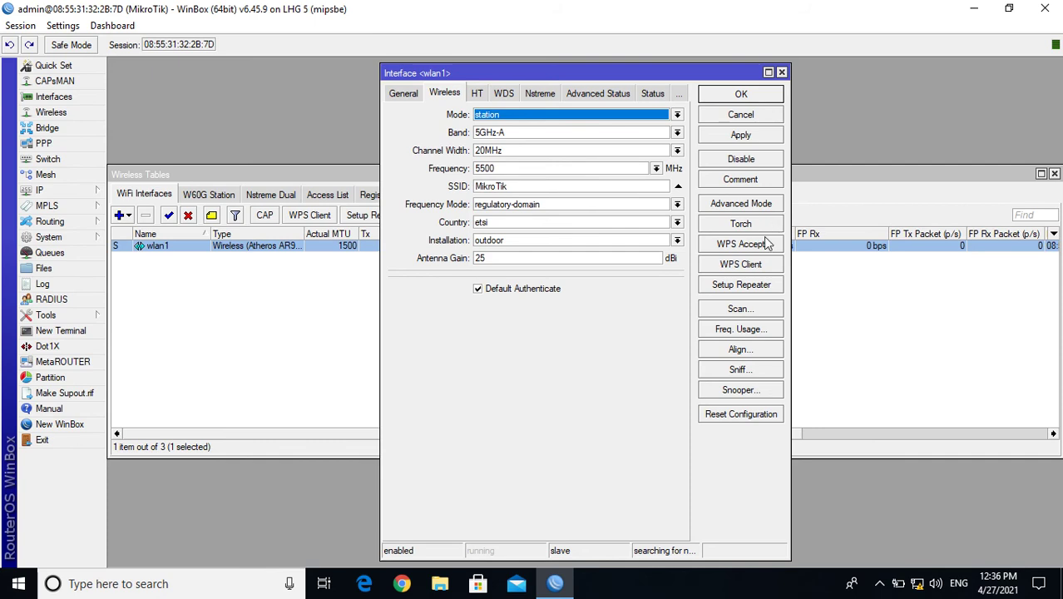
left_click(735, 205)
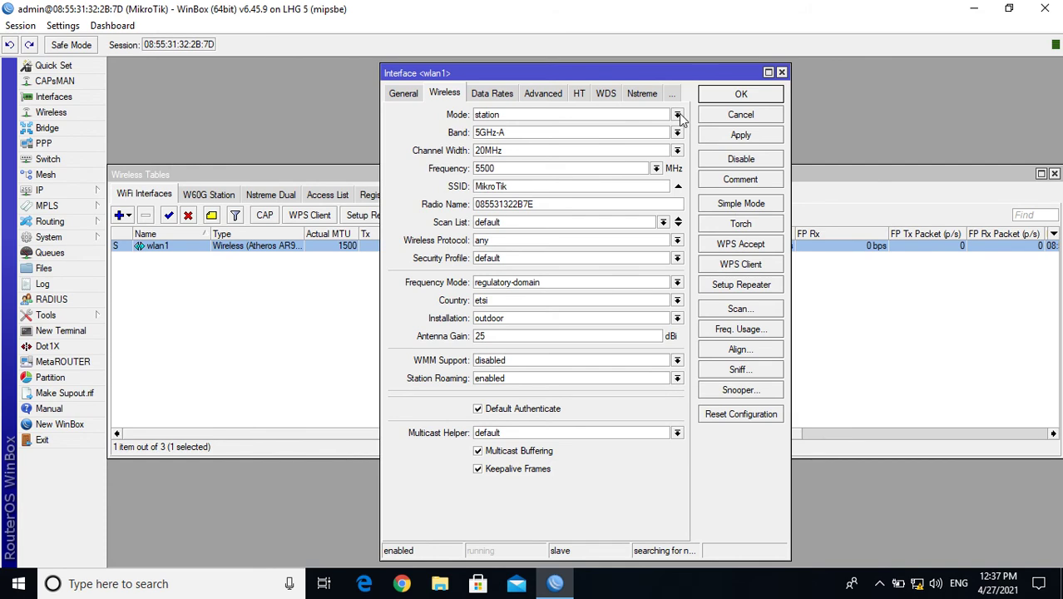
left_click(678, 116)
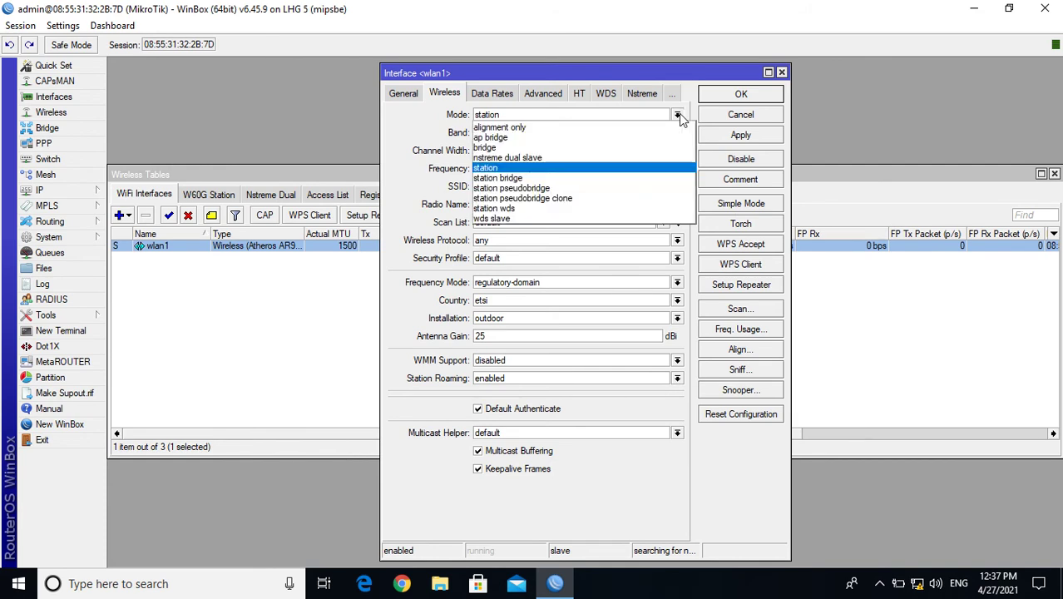
left_click(595, 187)
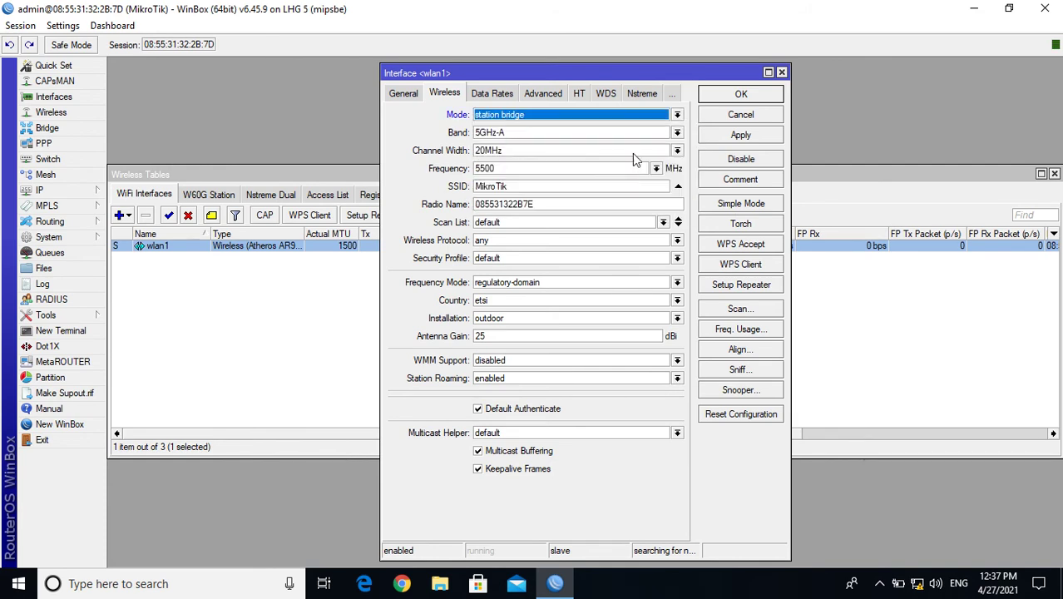
left_click(677, 134)
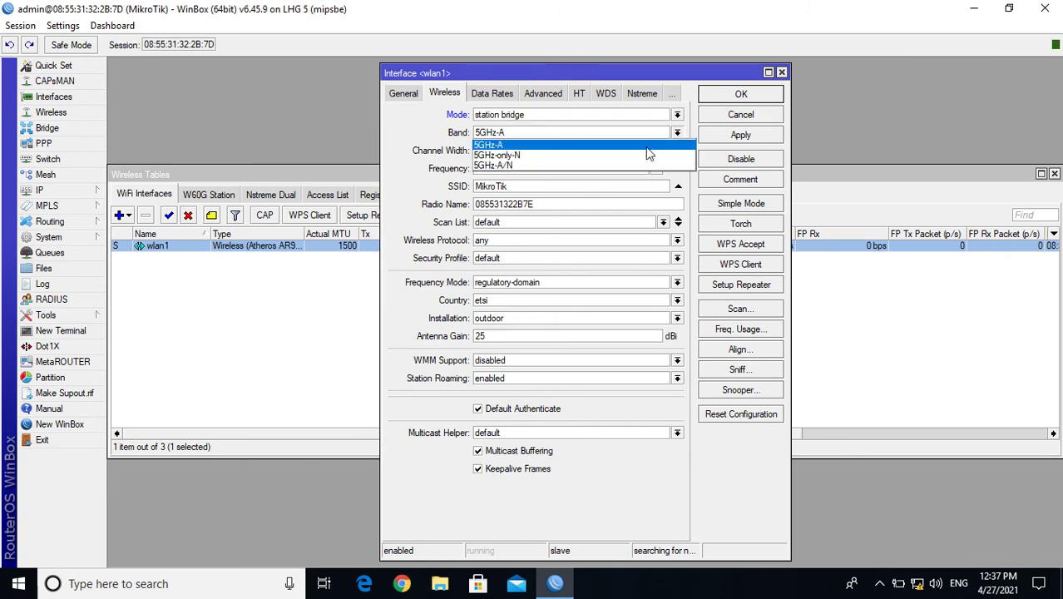
left_click(570, 164)
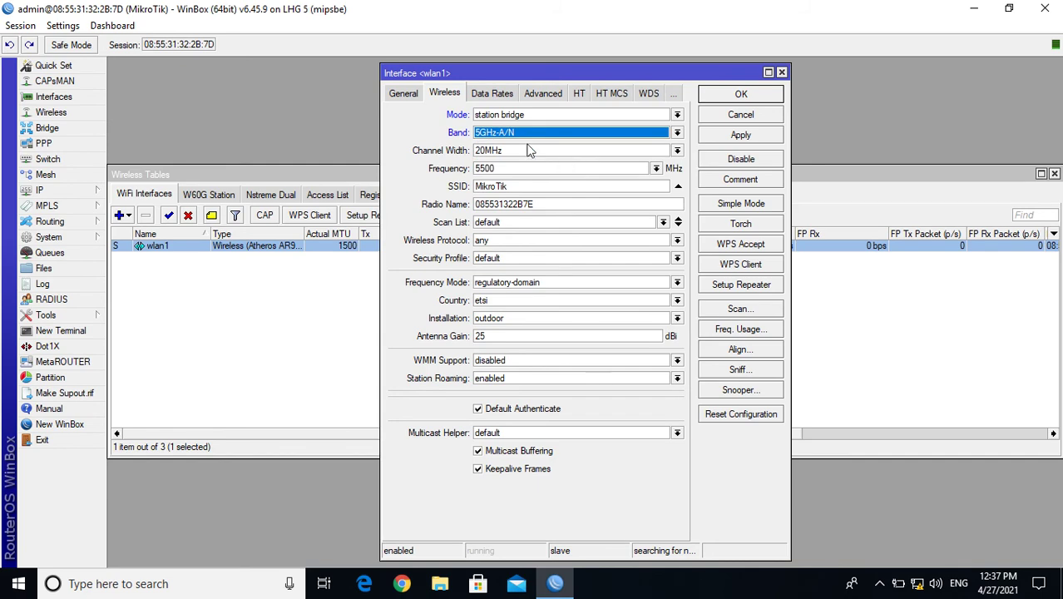
left_click(678, 151)
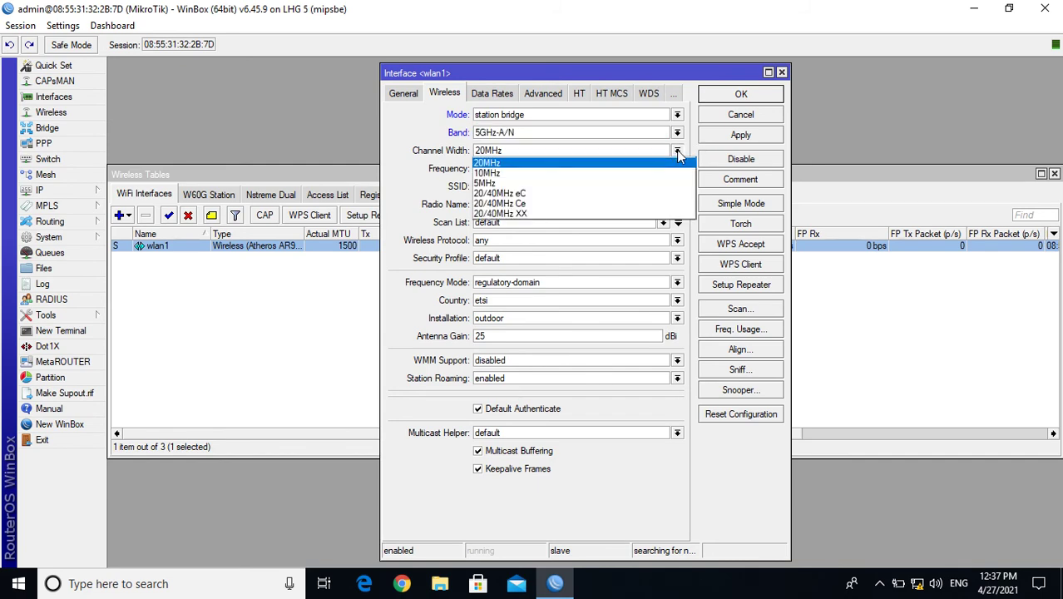
Set wlan1's channel width to 20/40MHz XX and its frequency to auto.
left_click(566, 214)
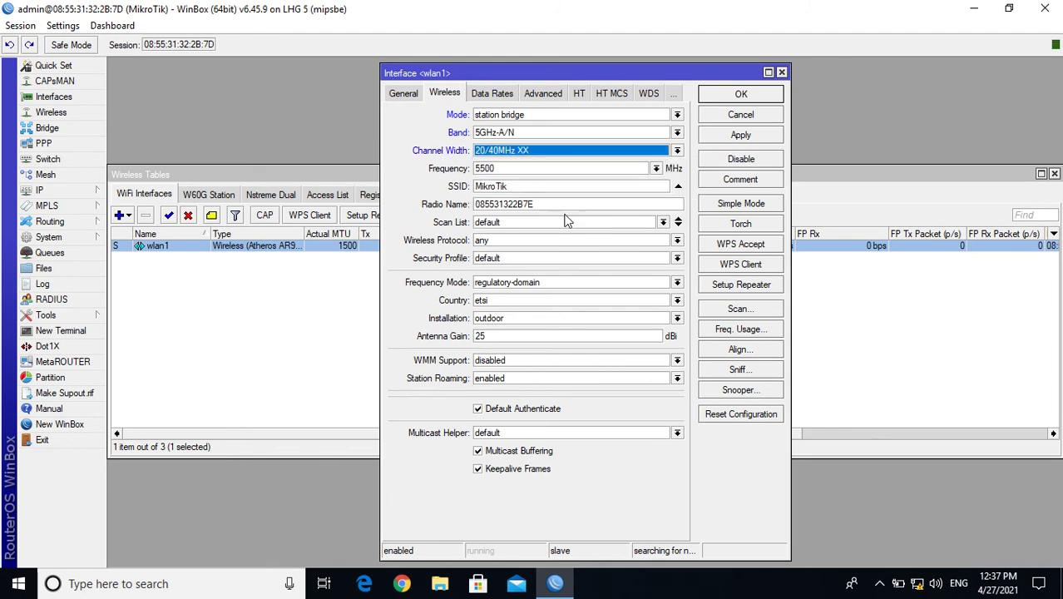
left_click(656, 169)
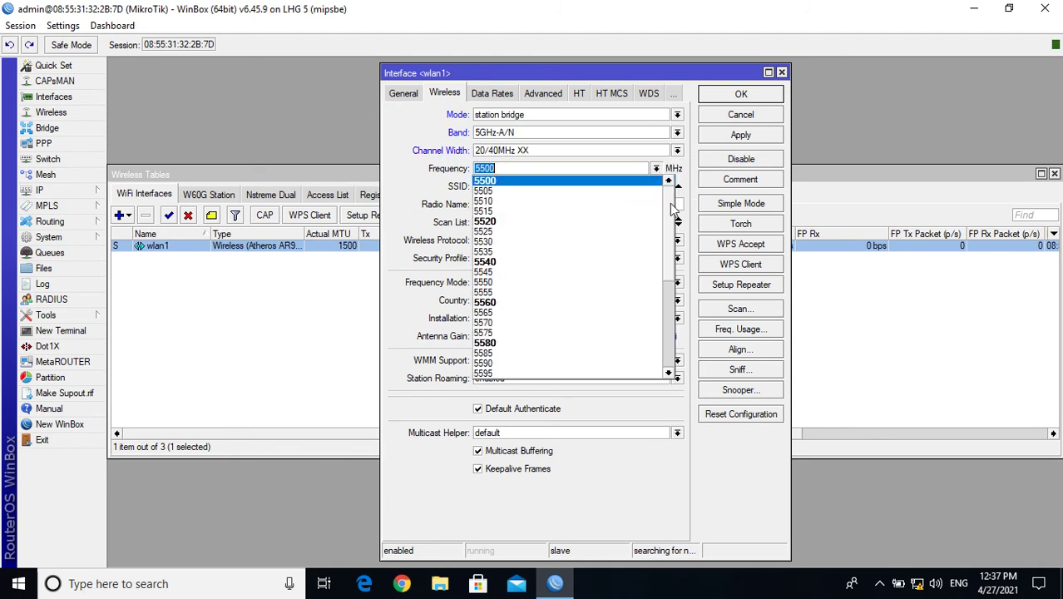
scroll(668, 291, "down", 6)
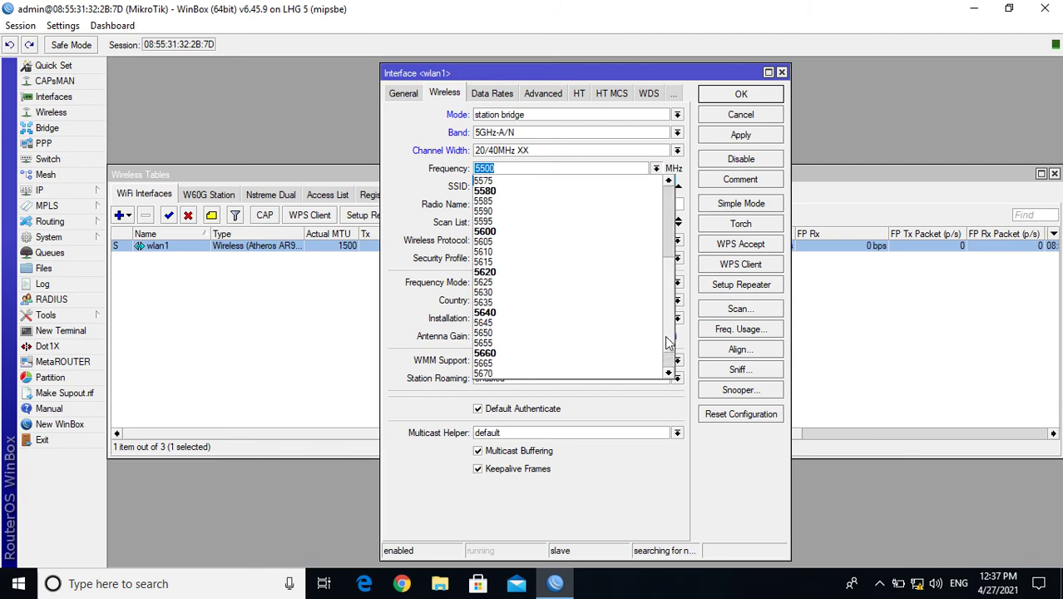
left_click(499, 374)
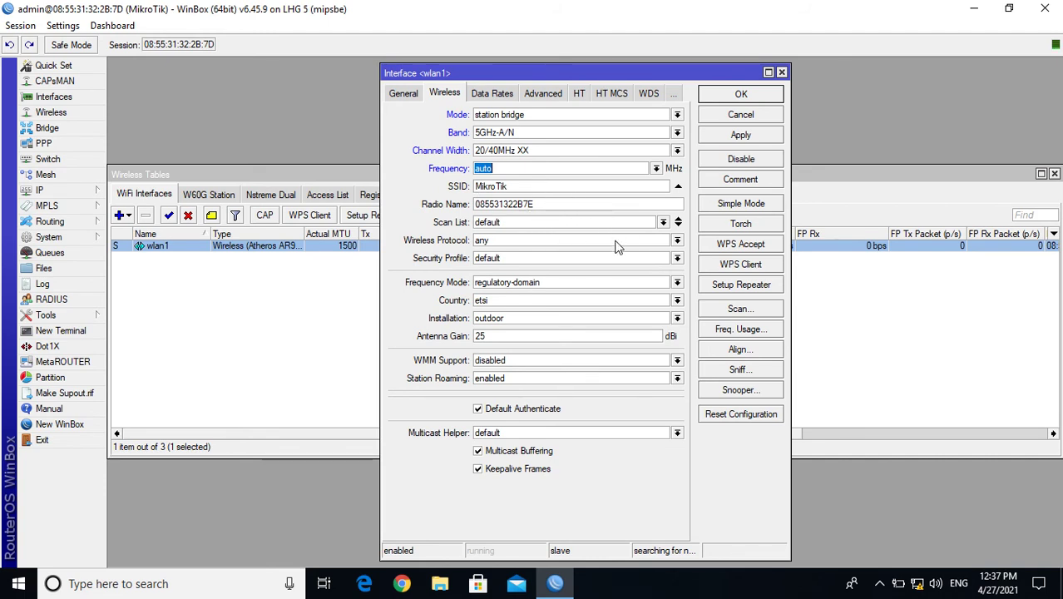
Keep wireless protocol any; set frequency mode manual-txpower, country no_country_set, installation any.
left_click(677, 241)
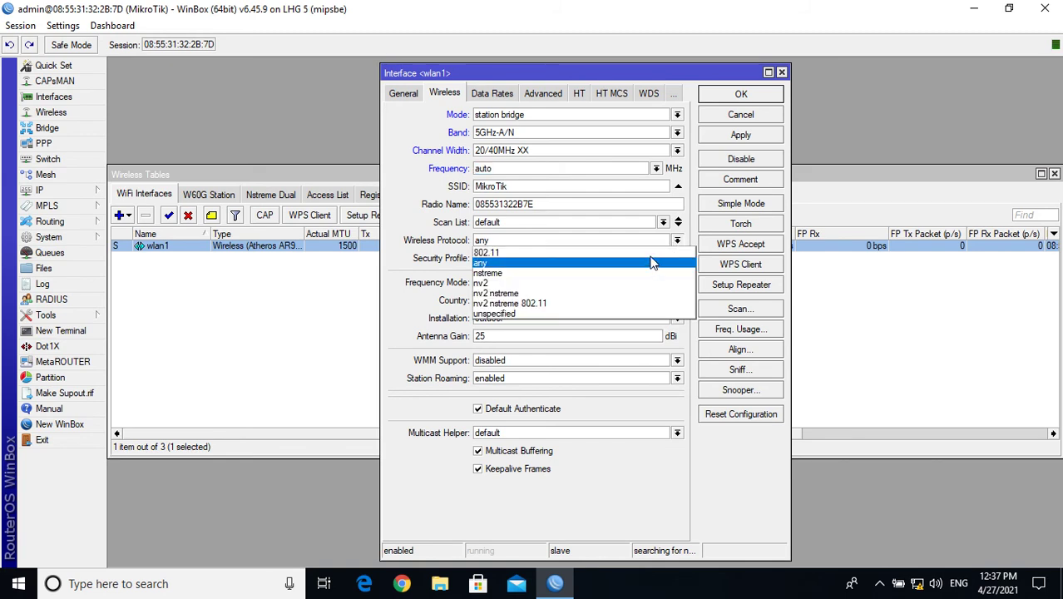
left_click(652, 263)
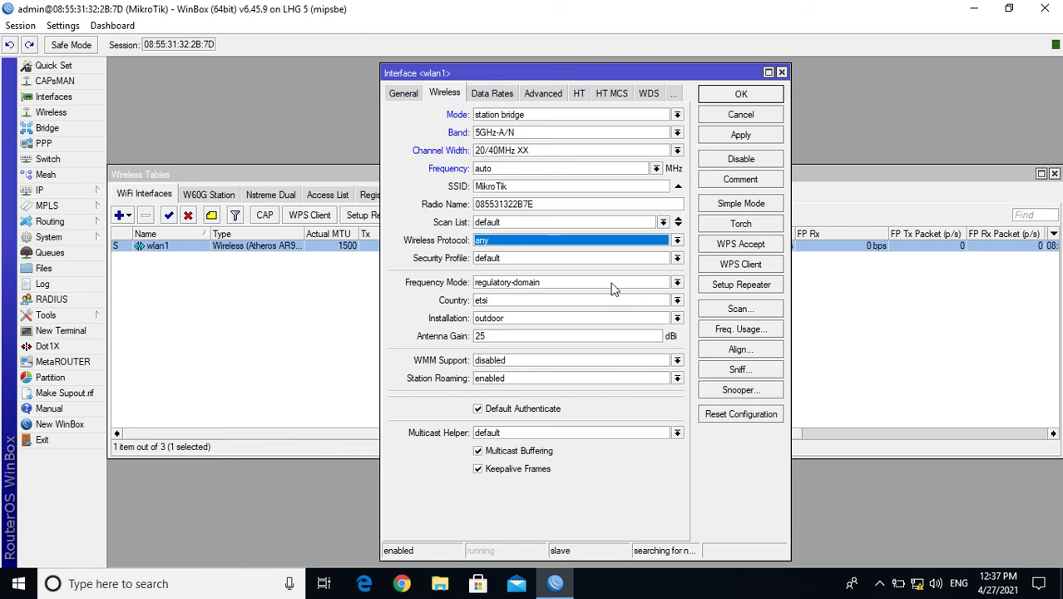
left_click(677, 283)
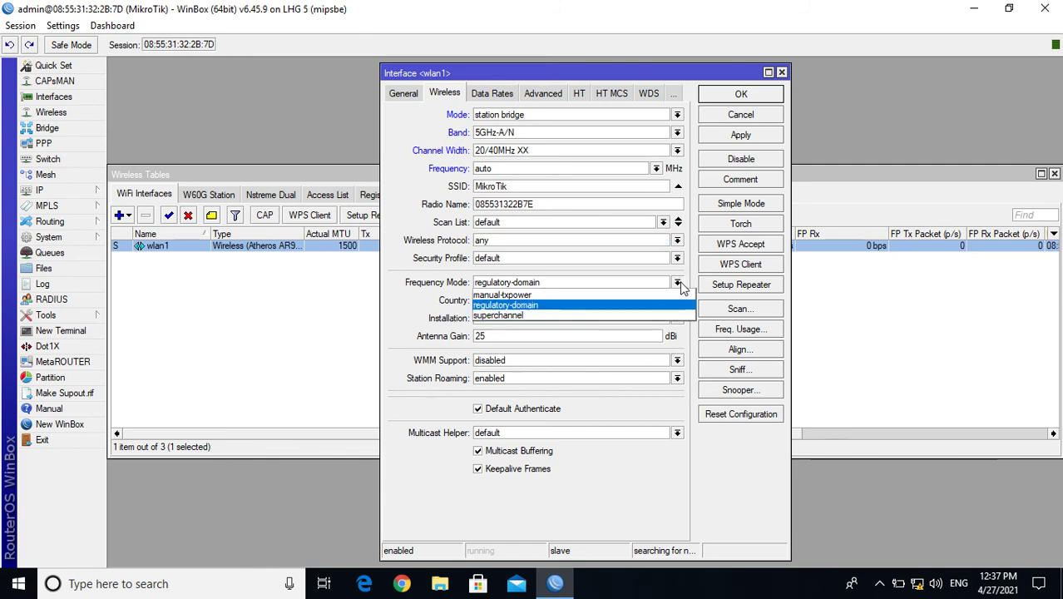
left_click(631, 294)
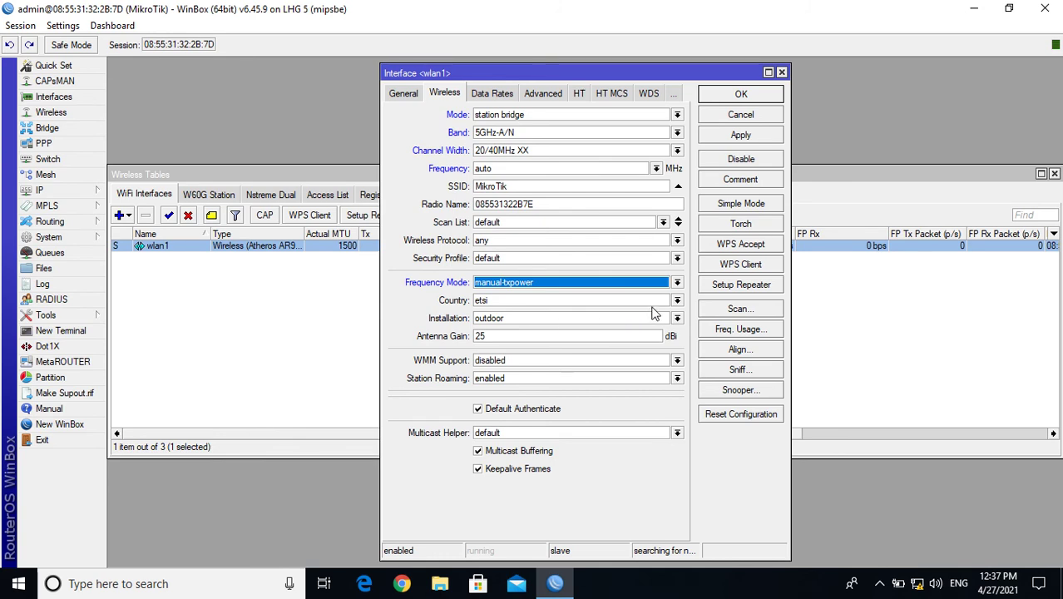
left_click(677, 300)
left_click_drag(689, 326, 690, 442)
left_click(542, 413)
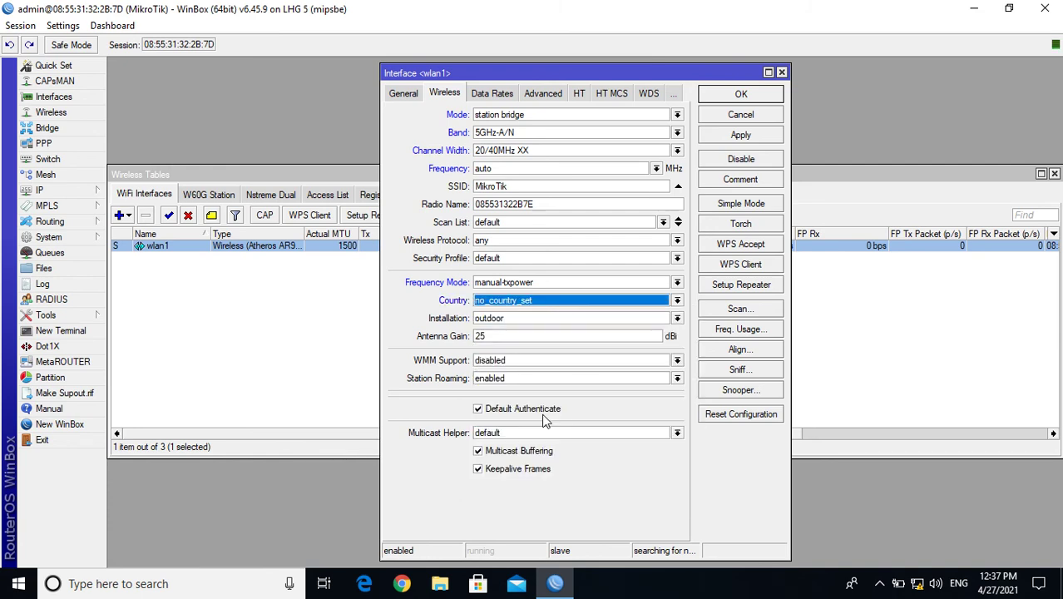
left_click(677, 319)
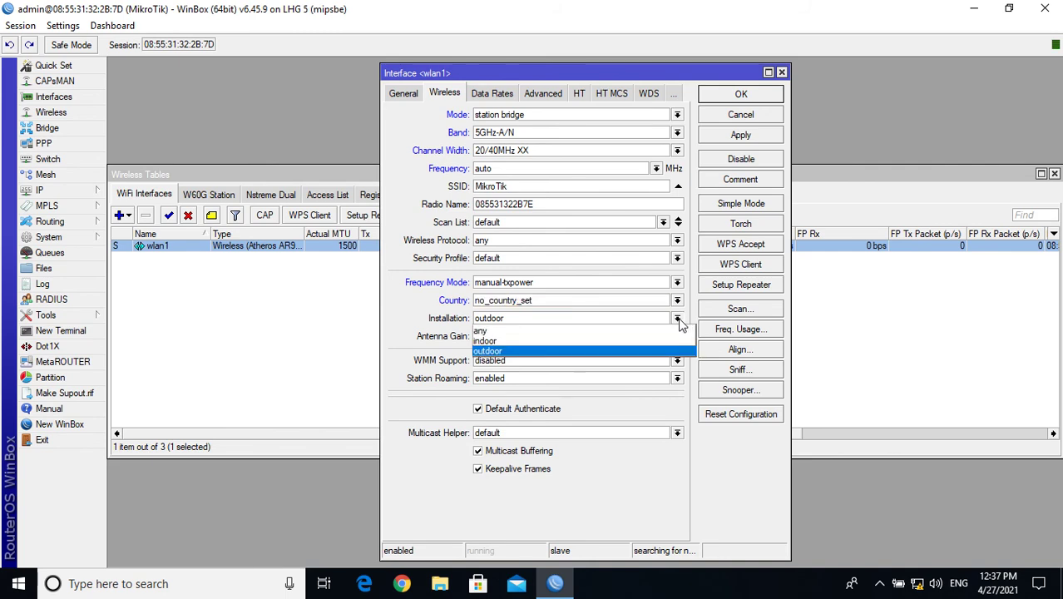
left_click(630, 327)
Apply the wireless settings and scan for nearby access points.
left_click(737, 136)
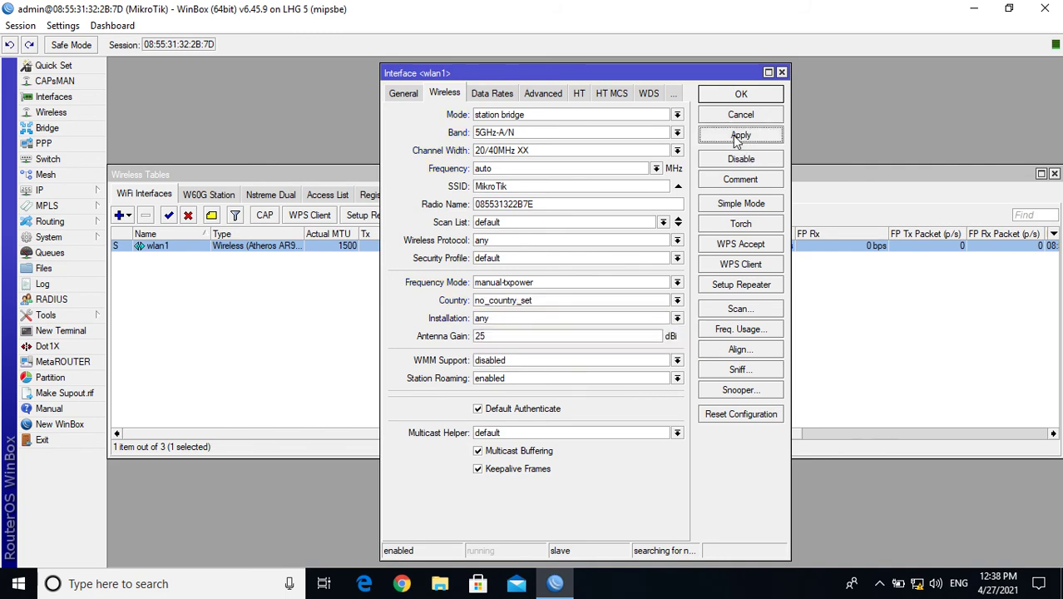
left_click(729, 309)
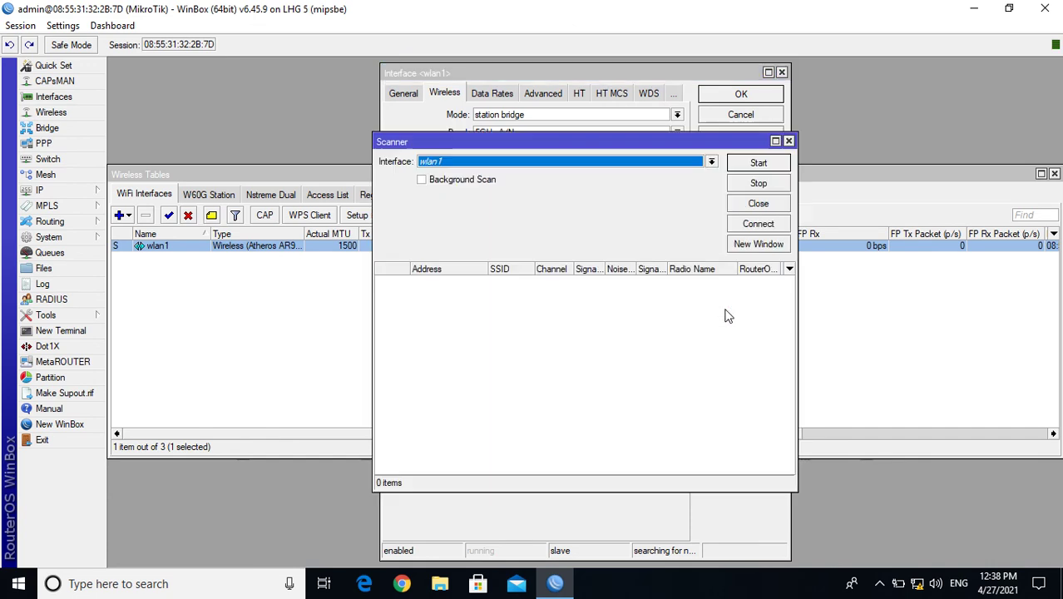
left_click(757, 164)
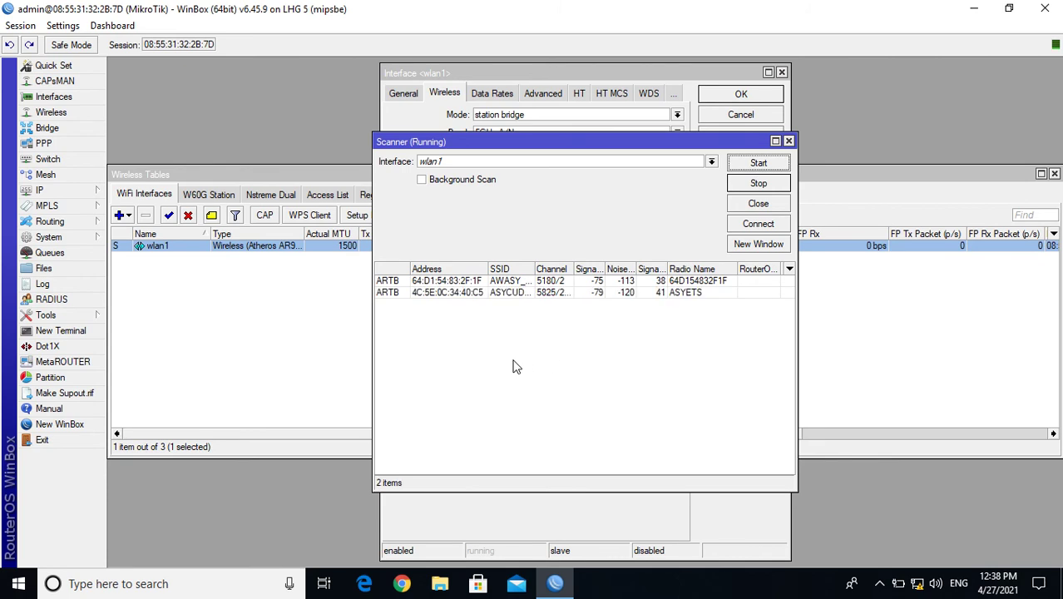
double_click(535, 269)
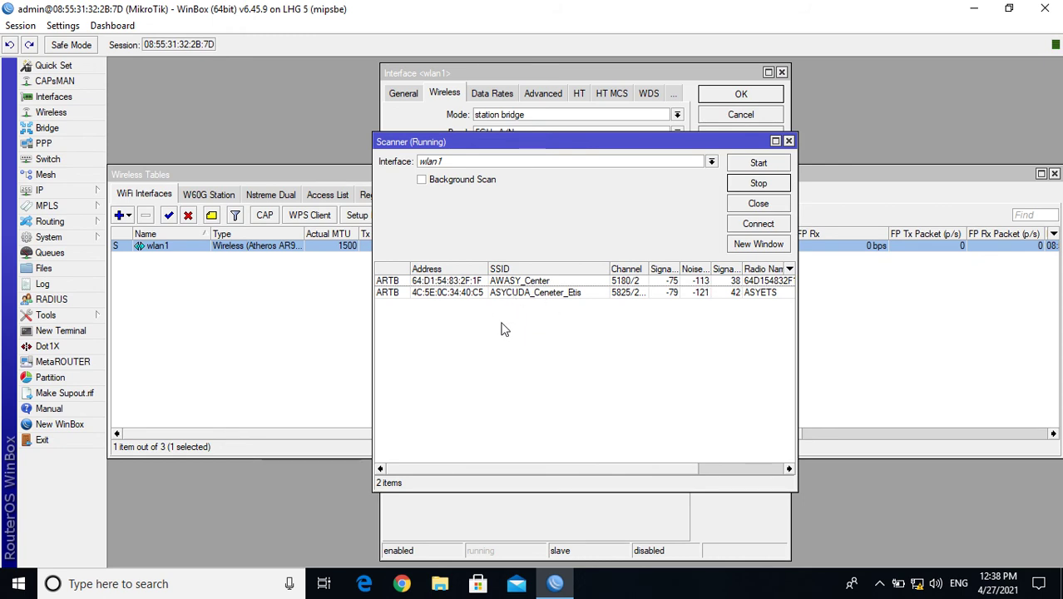
Connect wlan1 to ASYCUDA_Ceneter_Etis from the scan results.
left_click(543, 293)
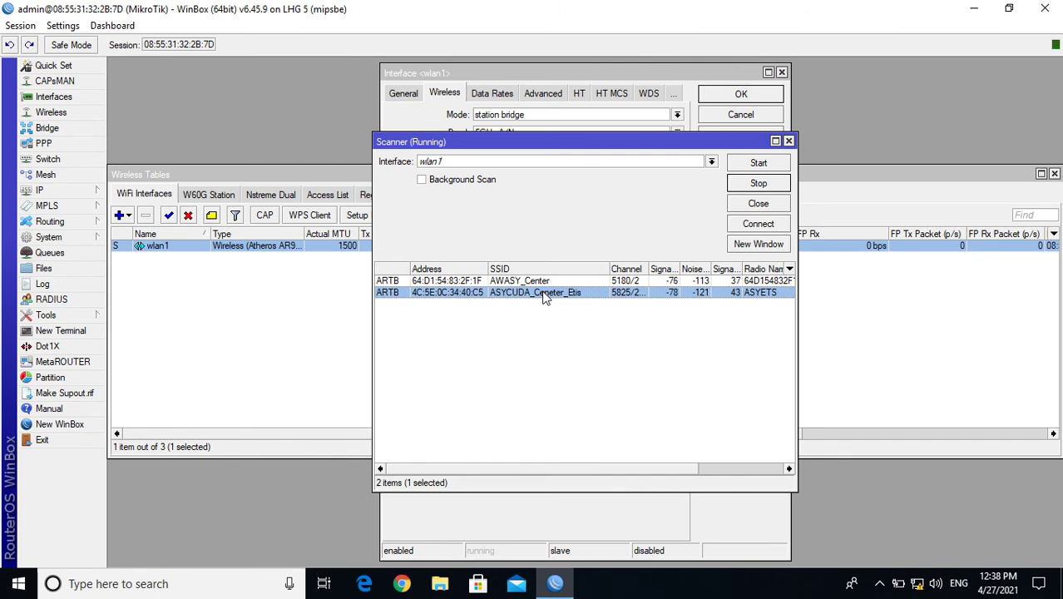
right_click(545, 297)
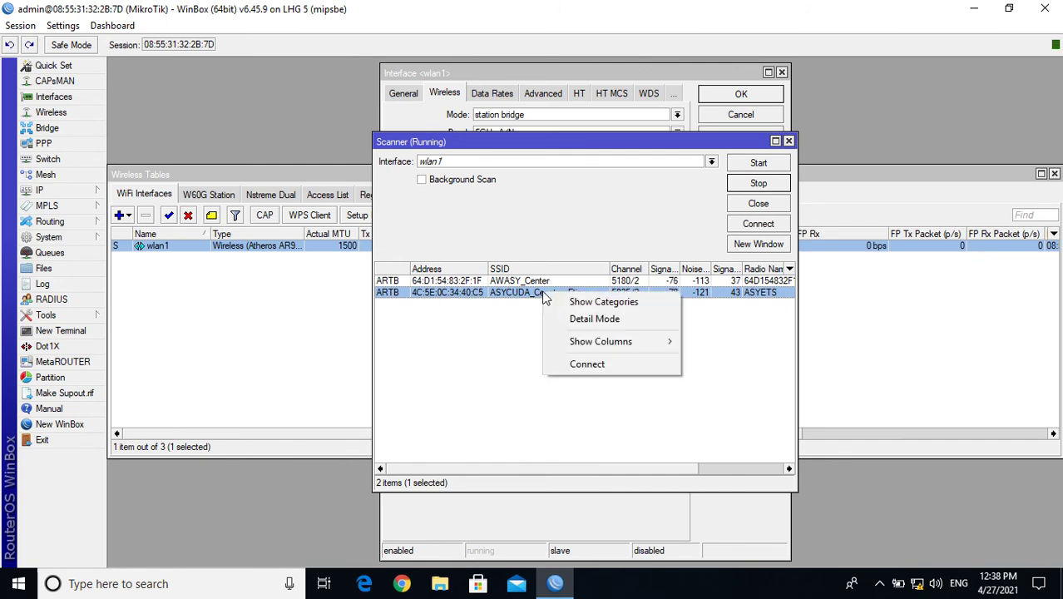
left_click(587, 365)
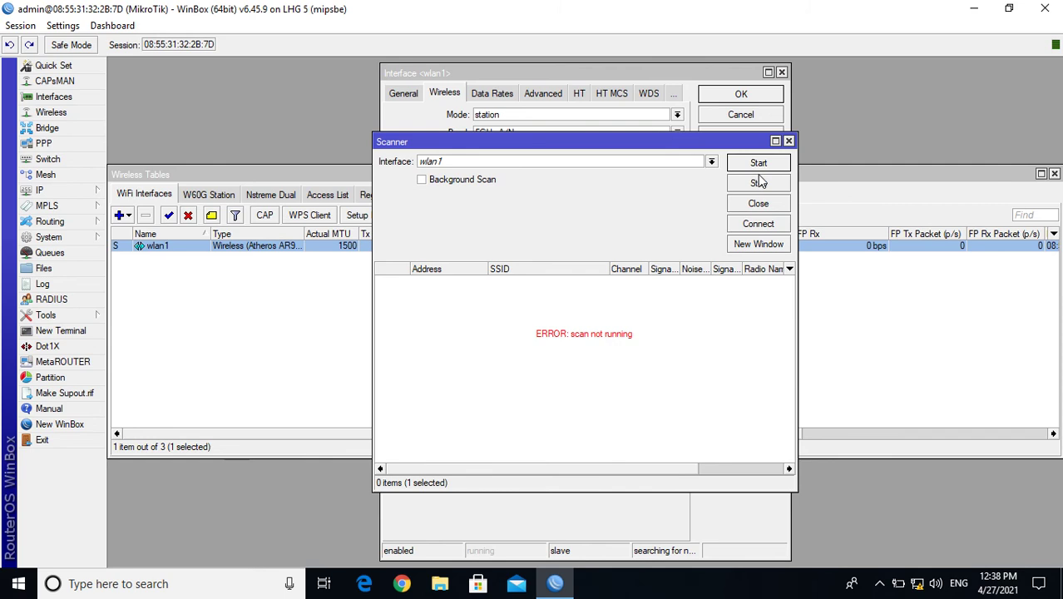
Switch wlan1 to bridge mode, rescan and connect to ASYCUDA_Ceneter_Etis.
left_click(755, 206)
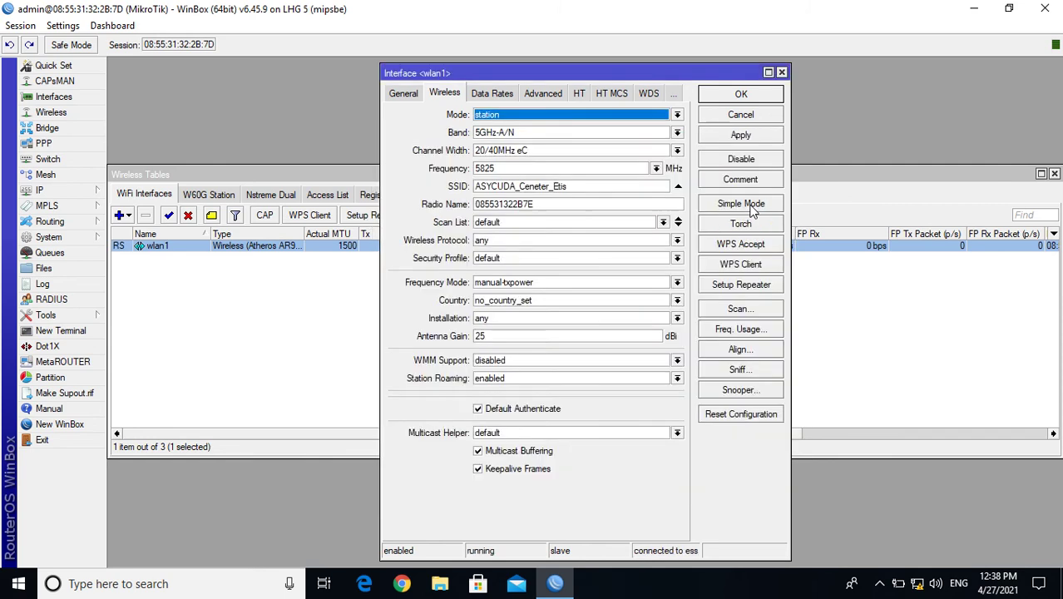
left_click(677, 115)
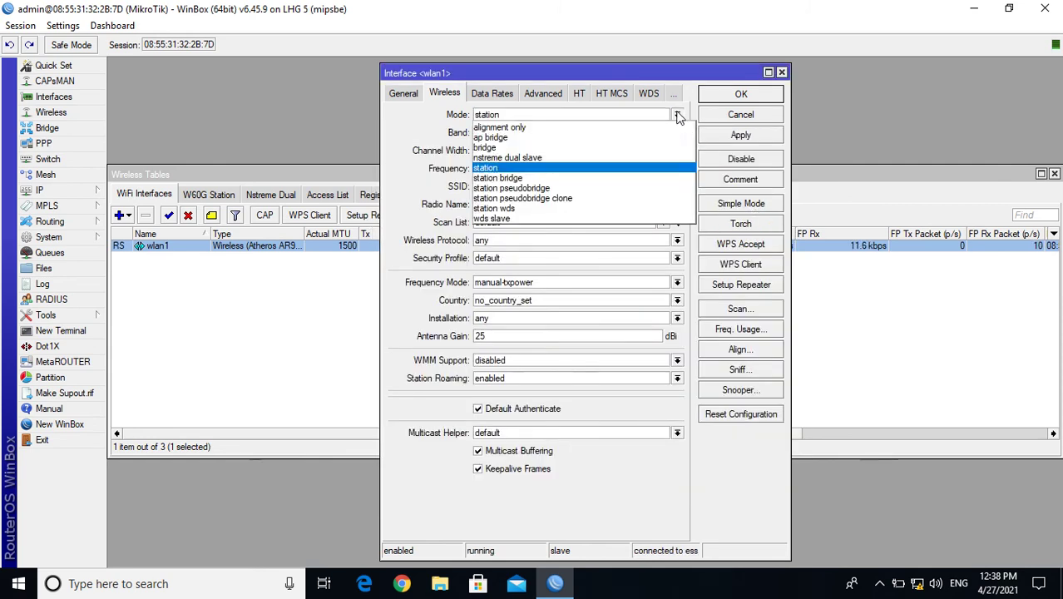
left_click(629, 148)
left_click(753, 308)
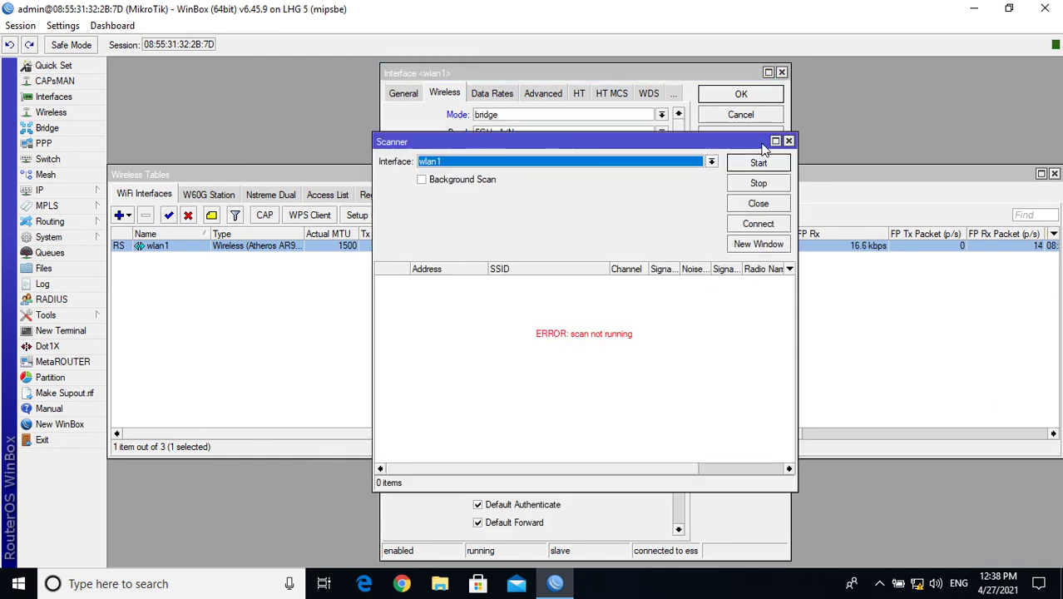
left_click(756, 164)
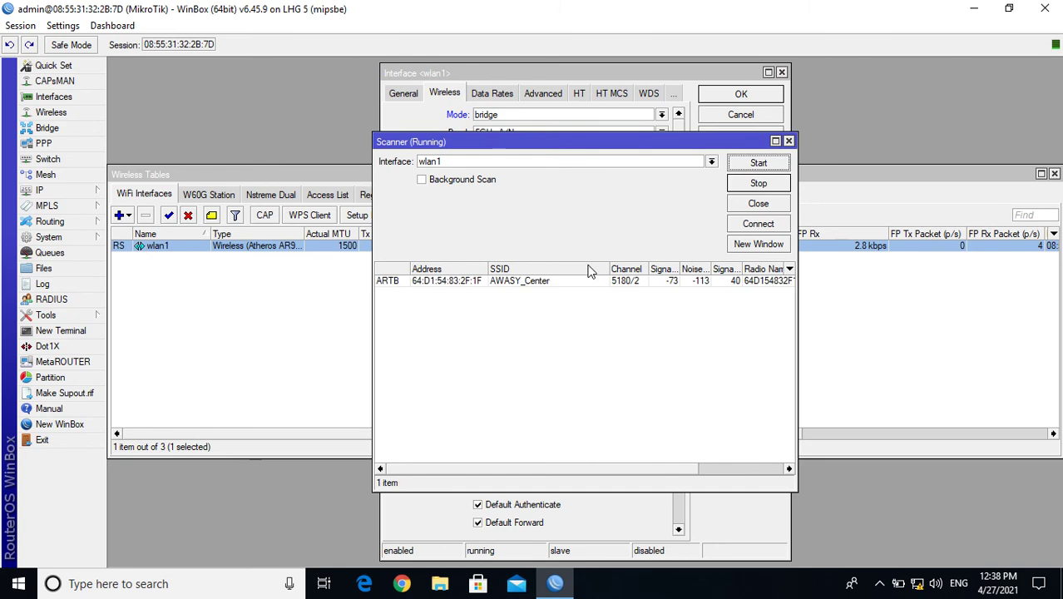
left_click(538, 294)
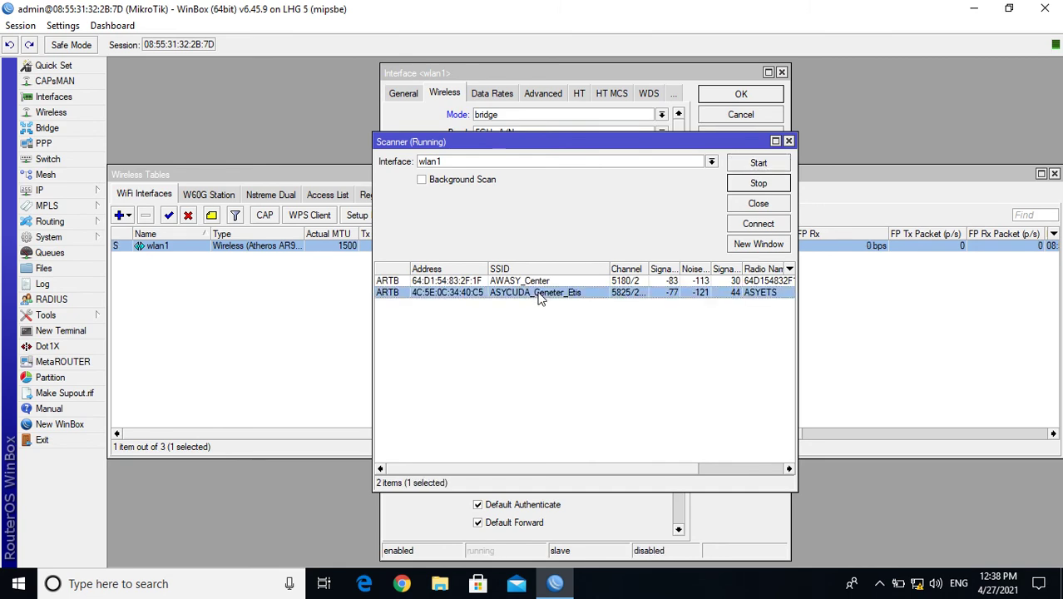
right_click(539, 294)
left_click(607, 367)
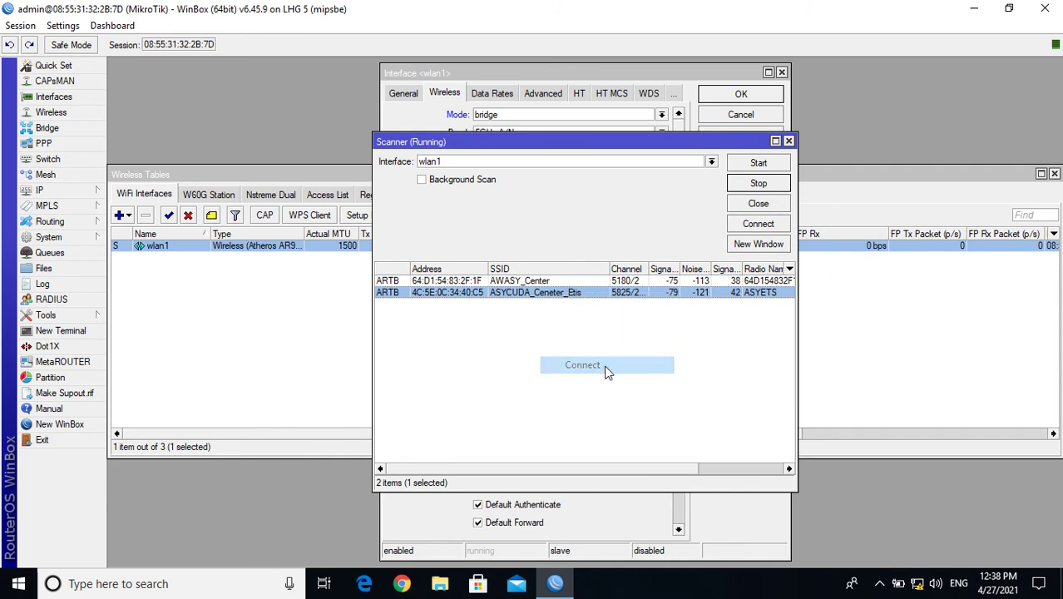
Switch wlan1 back to station mode, rescan and connect to ASYCUDA_Ceneter_Etis.
left_click(759, 204)
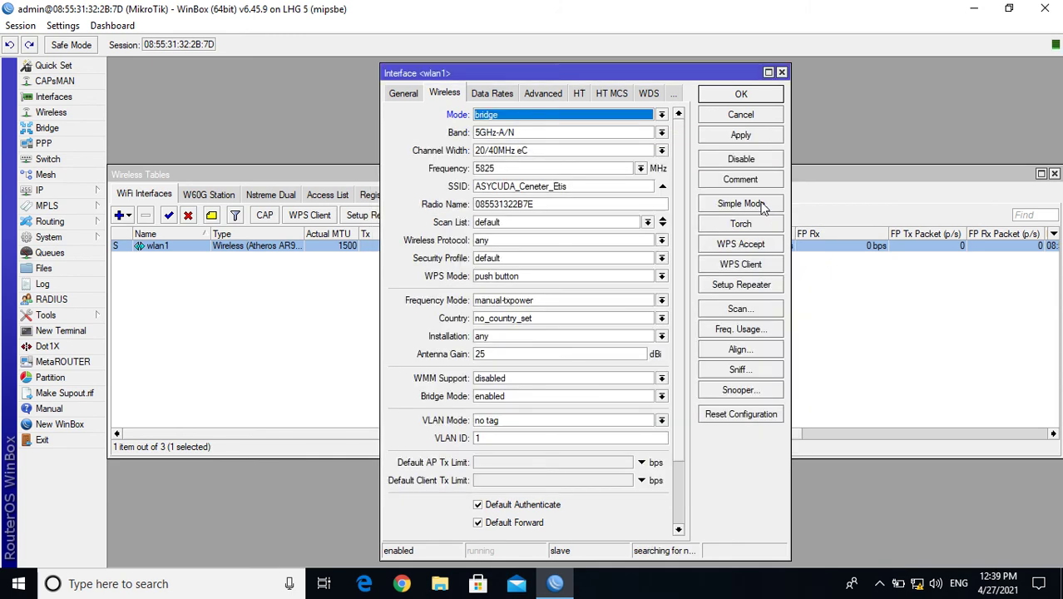
left_click(661, 115)
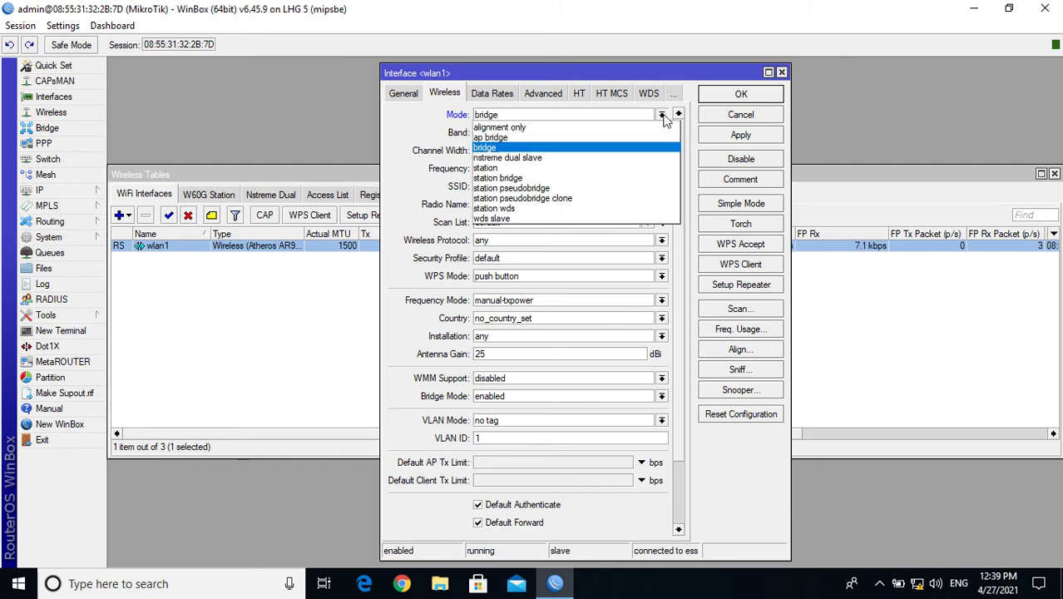
left_click(606, 169)
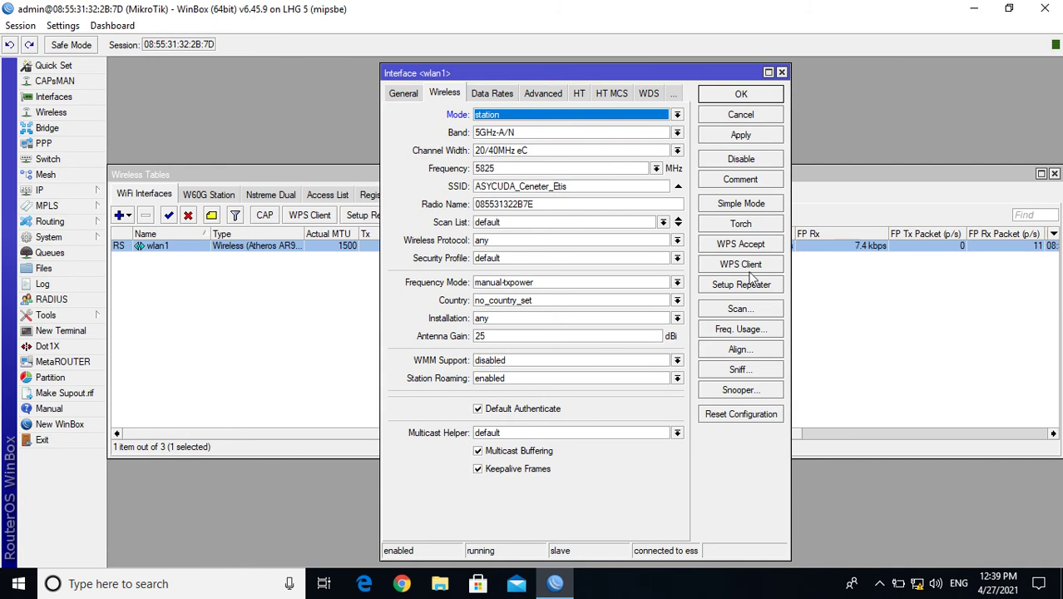
left_click(737, 311)
left_click(757, 163)
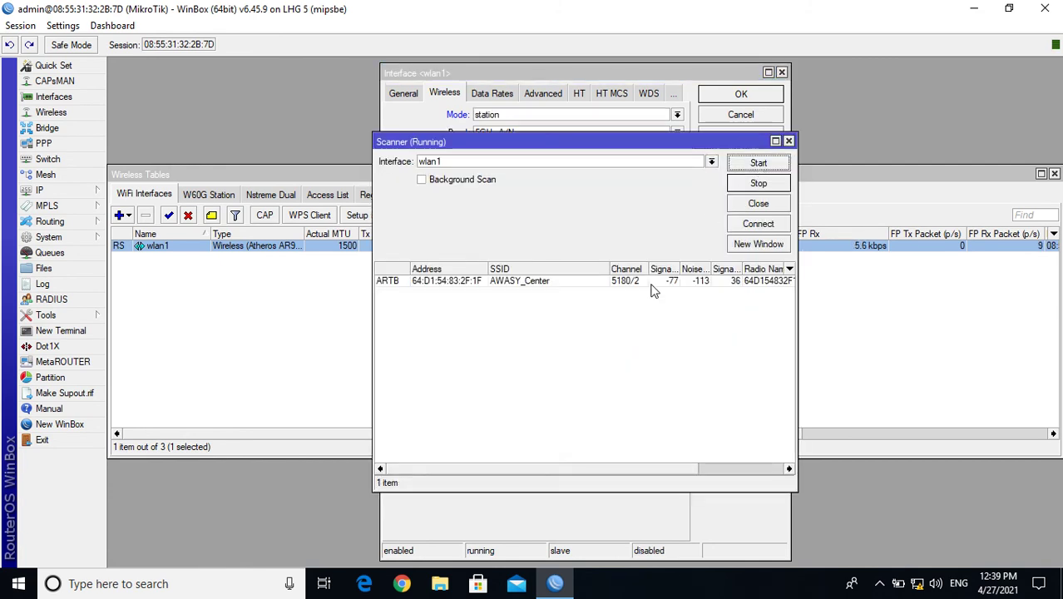
left_click(545, 294)
right_click(546, 298)
left_click(594, 366)
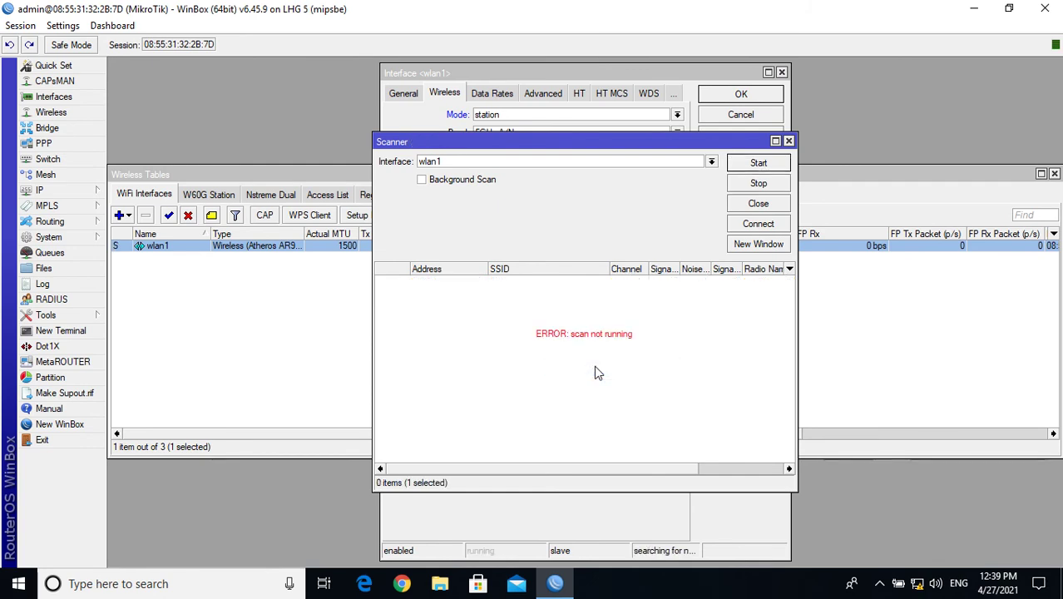
left_click(753, 203)
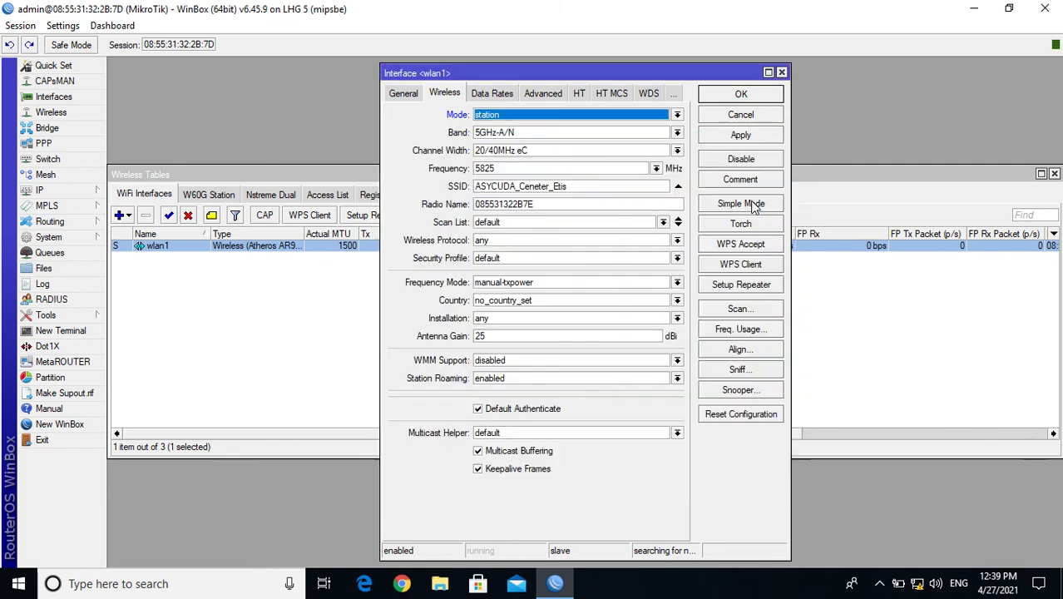
Reopen wlan1's settings and set its mode to station bridge.
left_click(740, 95)
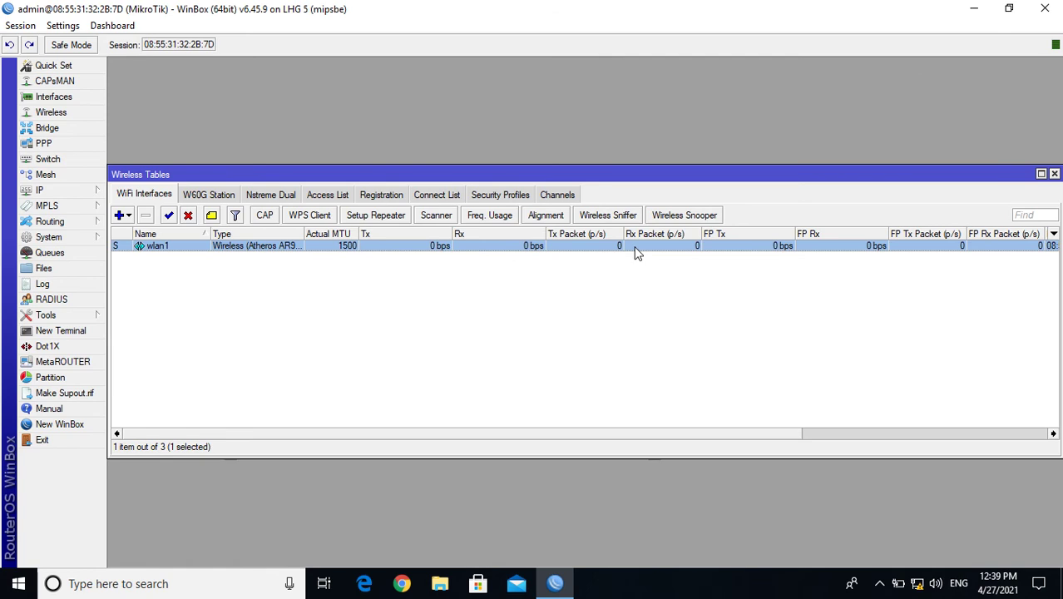
right_click(634, 248)
left_click(608, 247)
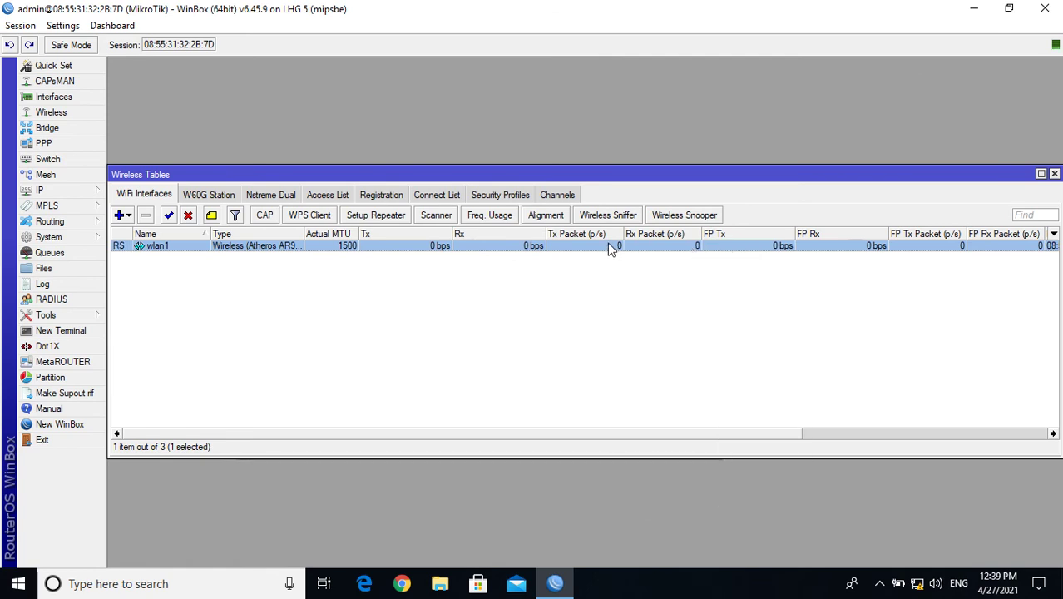
double_click(608, 247)
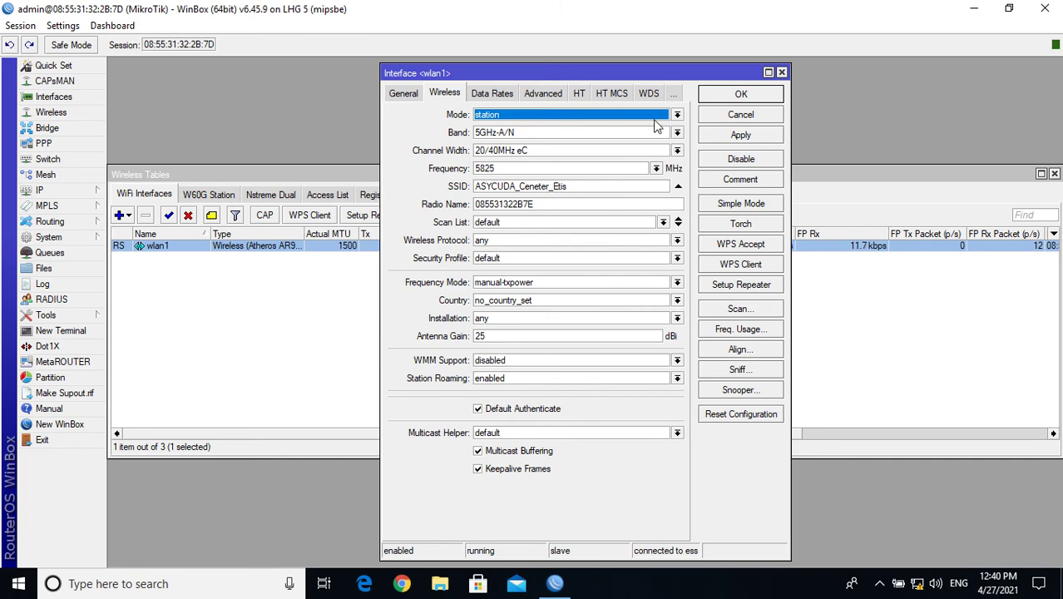
left_click(677, 116)
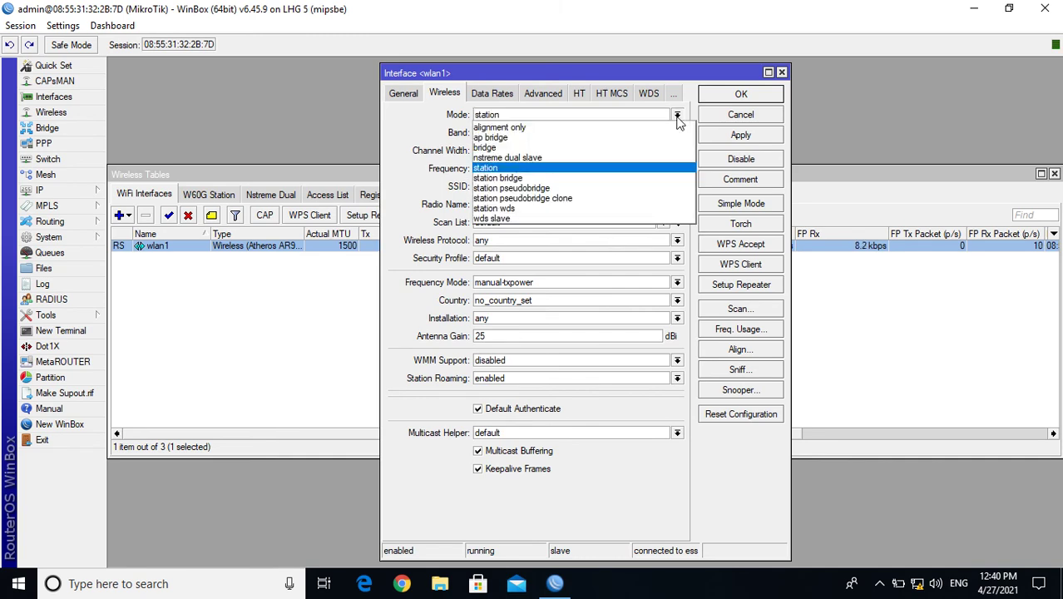
left_click(577, 178)
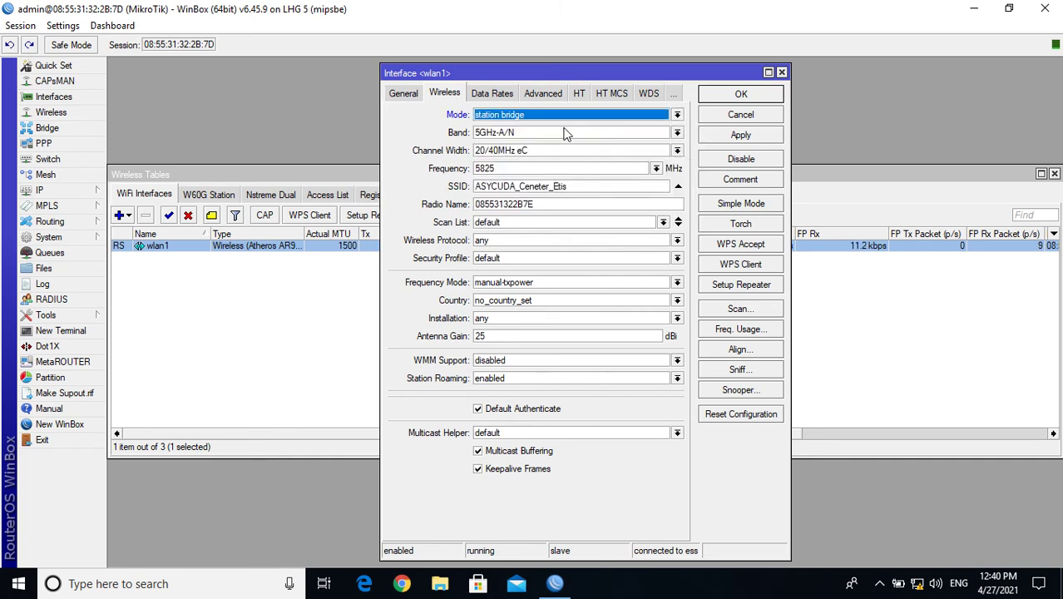
Set channel width 20MHz and frequency auto, apply, and bring up the scanner.
left_click(560, 152)
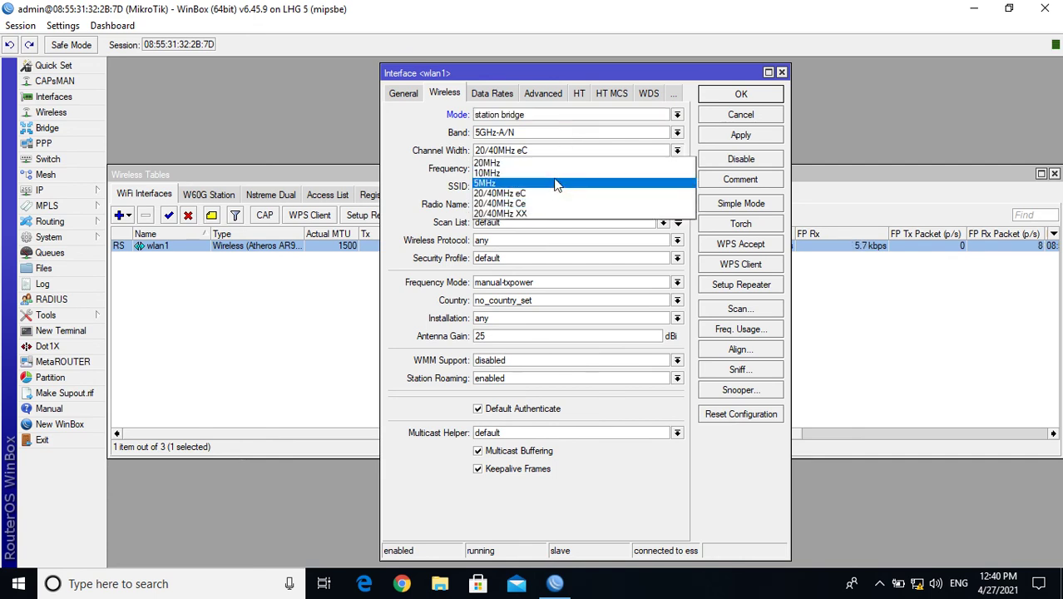
left_click(555, 164)
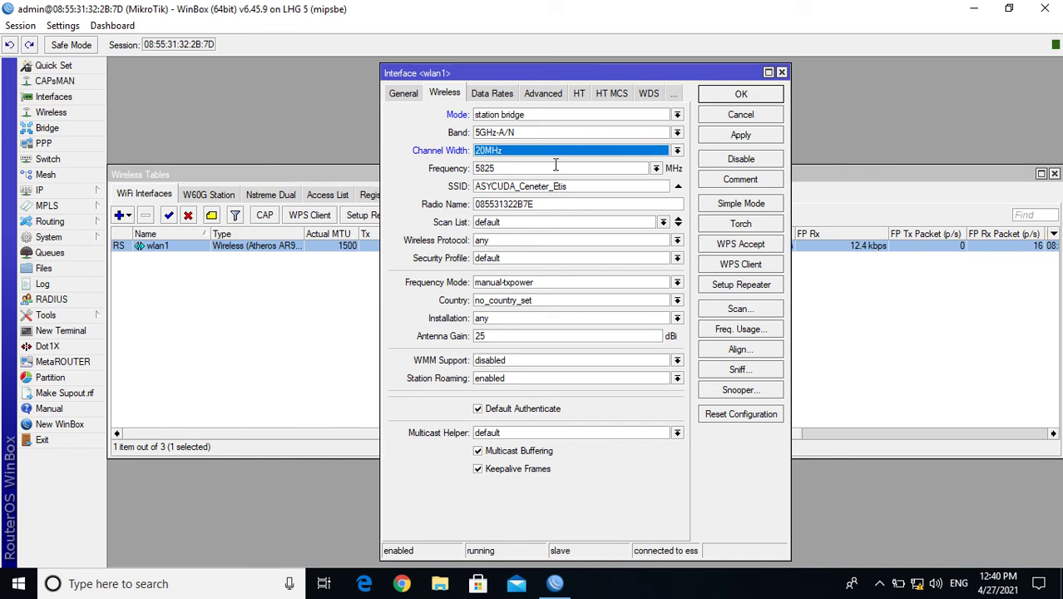
left_click(656, 168)
left_click_drag(669, 376, 669, 376)
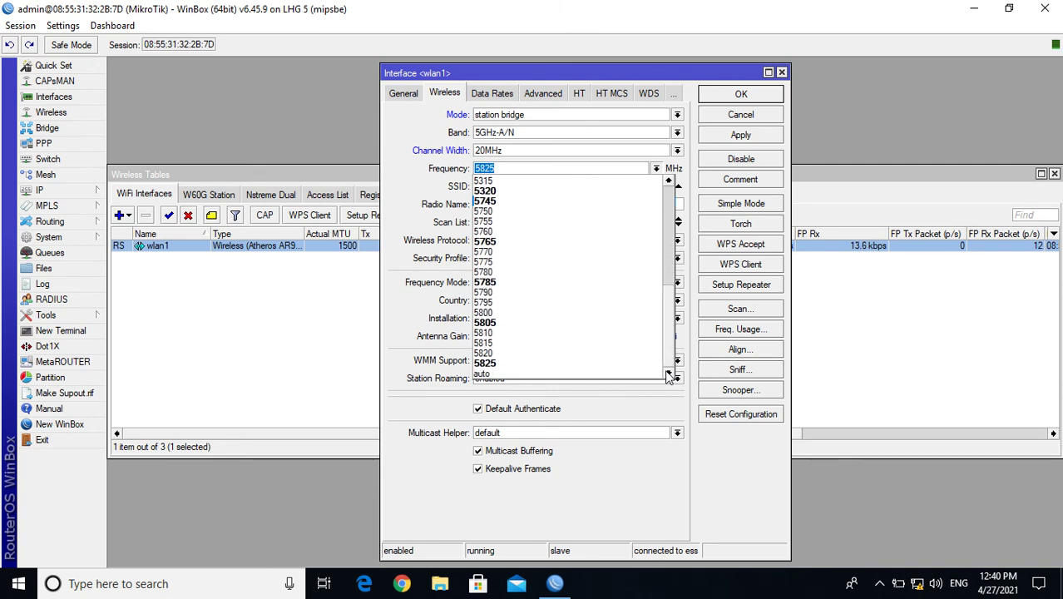
left_click(616, 374)
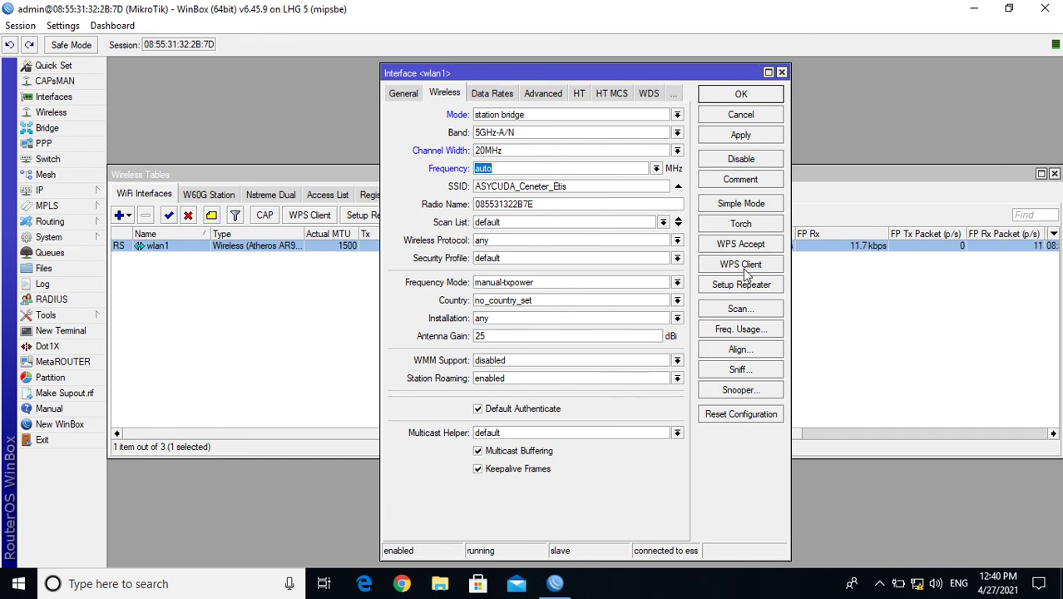
left_click(741, 135)
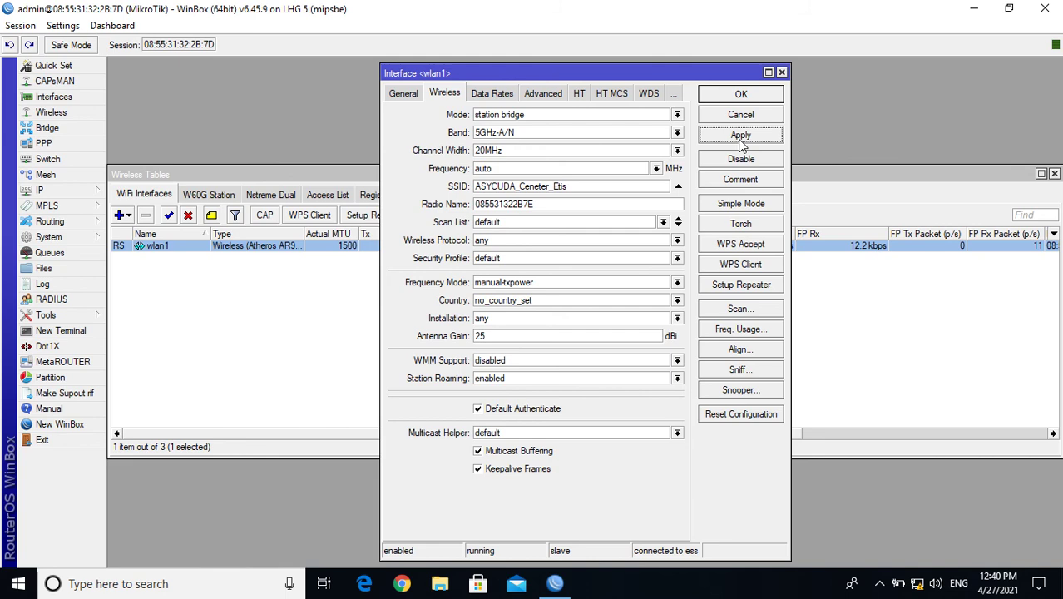
left_click(738, 311)
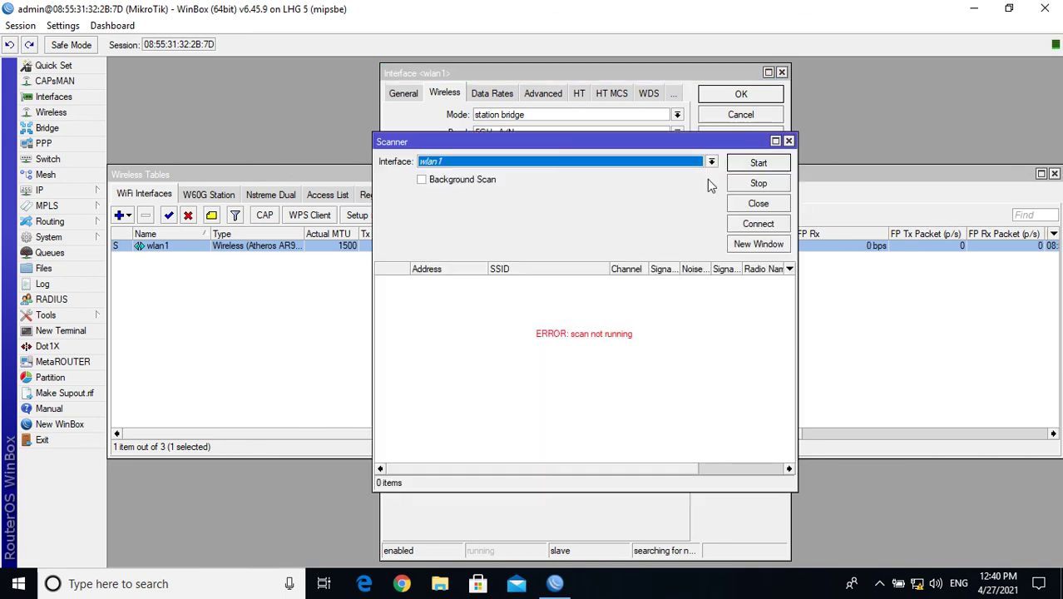
Scan, connect wlan1 to ASYCUDA_Ceneter_Etis, then apply and close wlan1's settings.
left_click(739, 165)
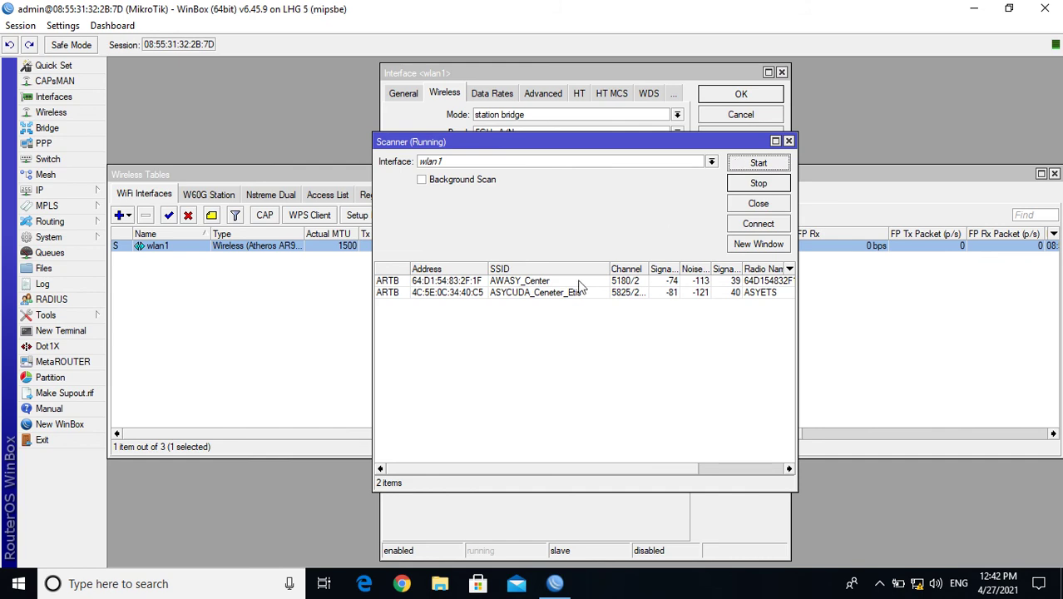
left_click(549, 294)
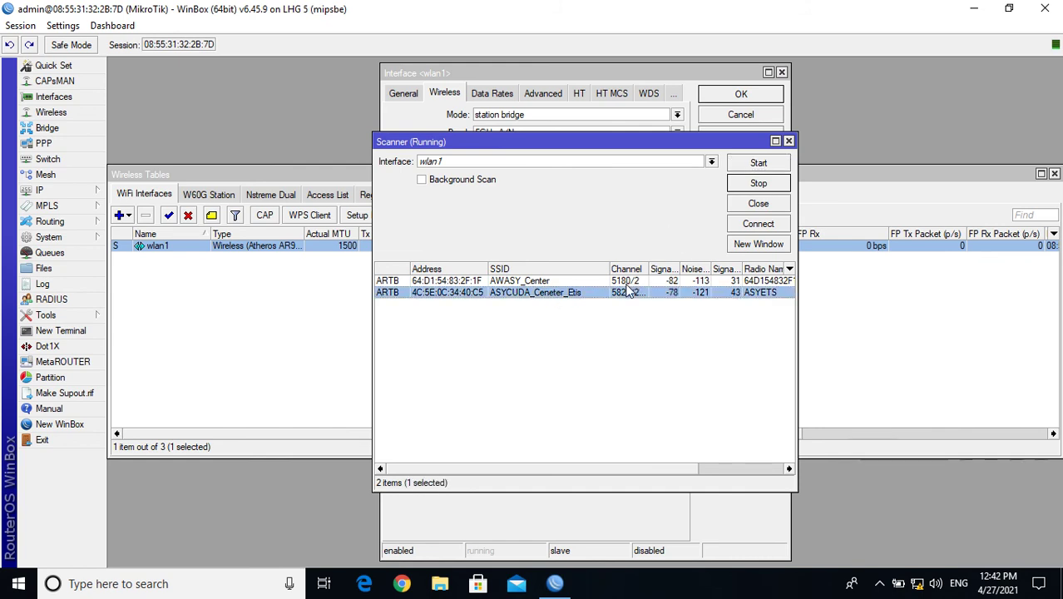
left_click(753, 225)
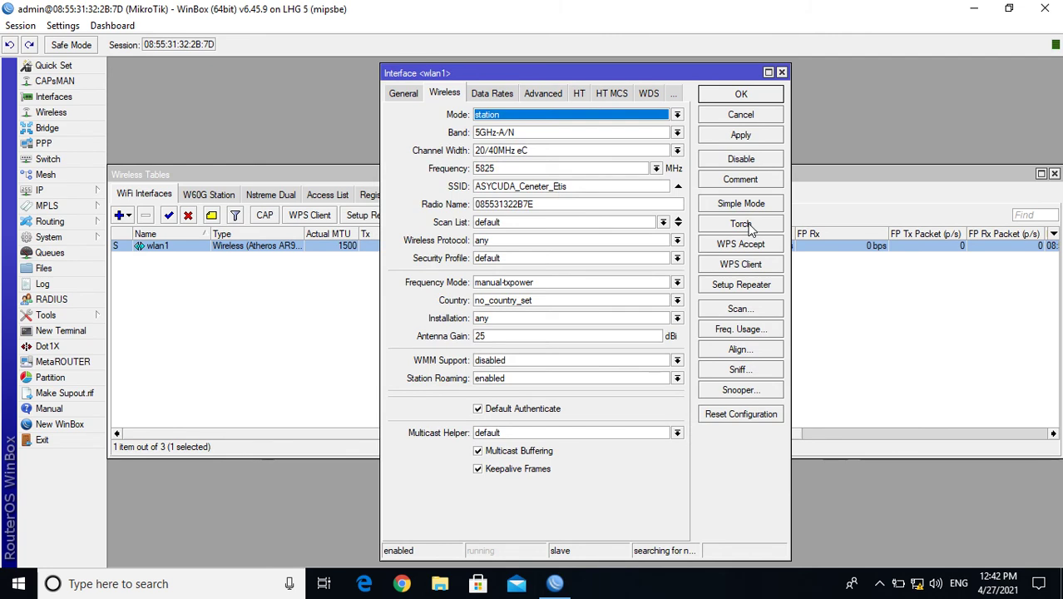
left_click(740, 135)
left_click(739, 95)
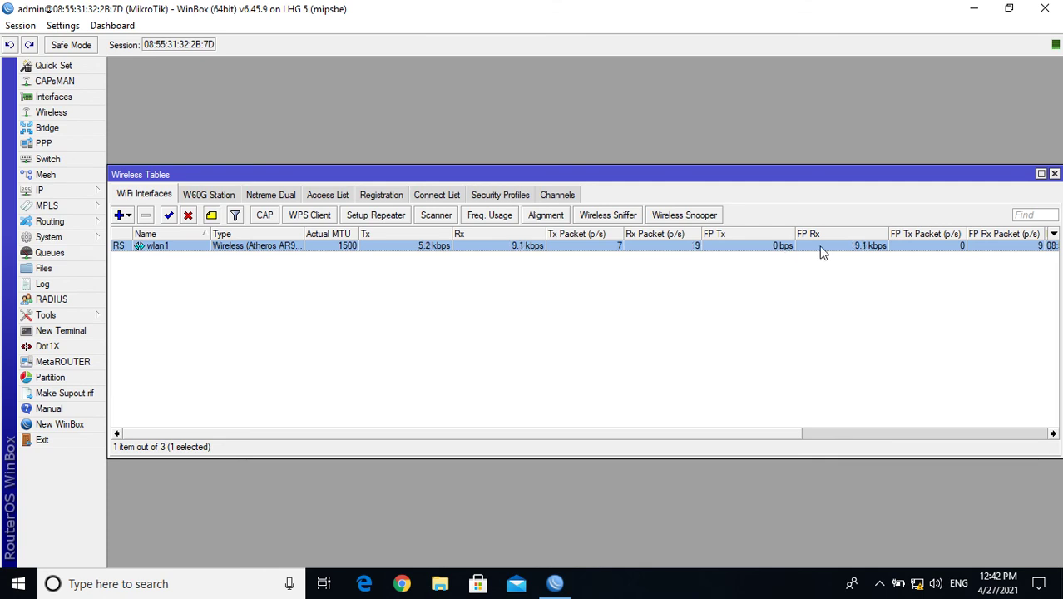
Open Command Prompt via a cmd search and run ping 10.10.6.9 -t.
left_click(161, 582)
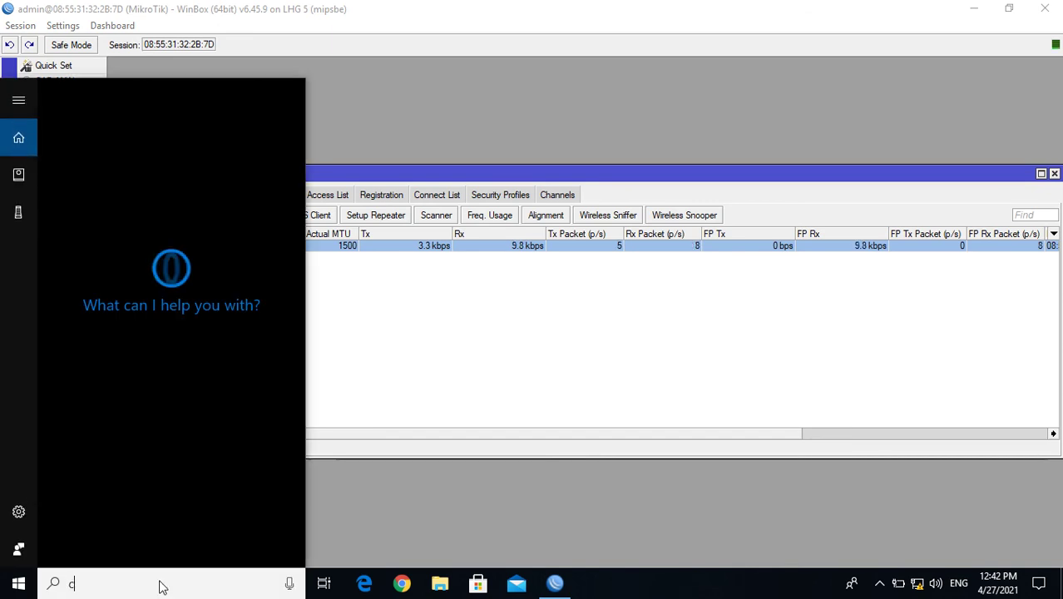
type("cmd")
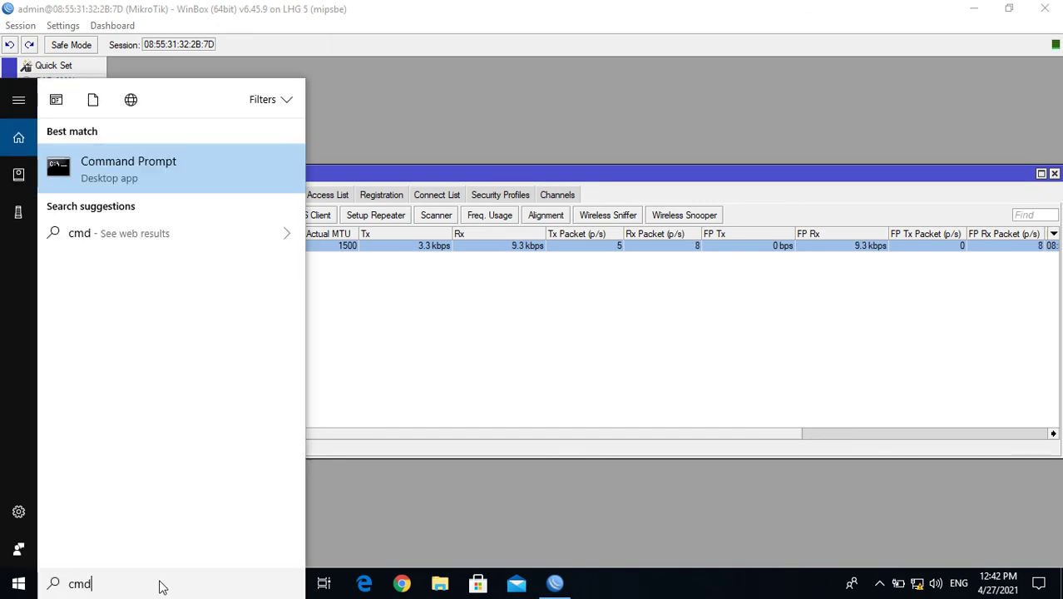
key("Escape")
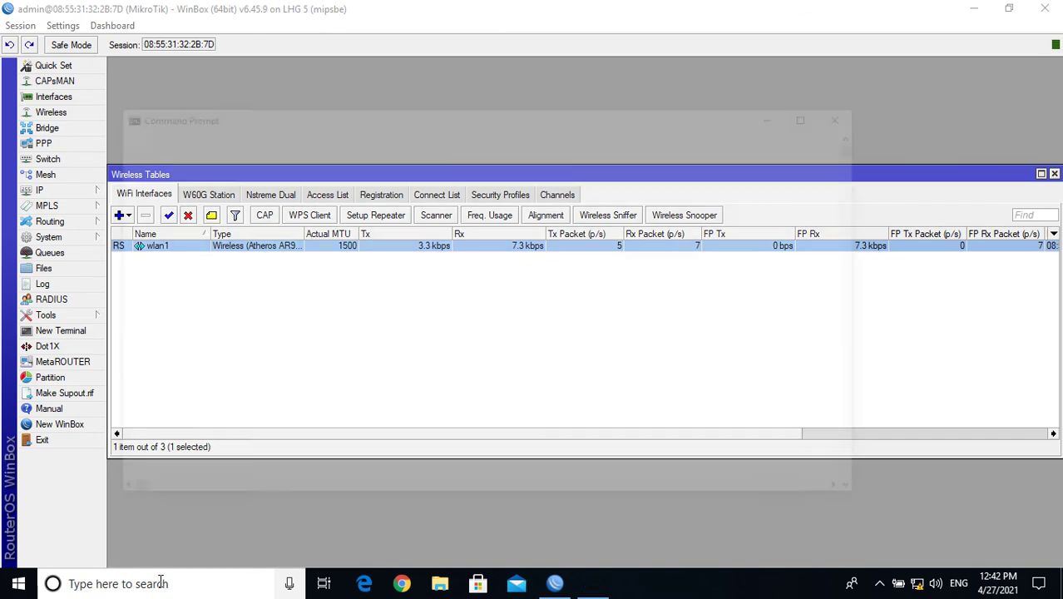
type("ping 10.10.6")
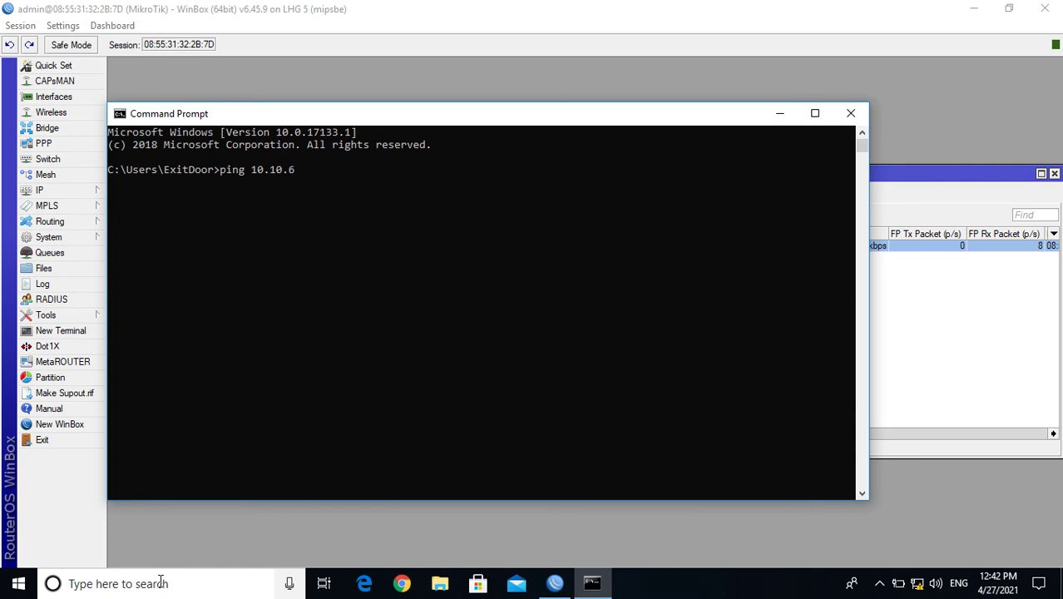
type("-t")
key("Return")
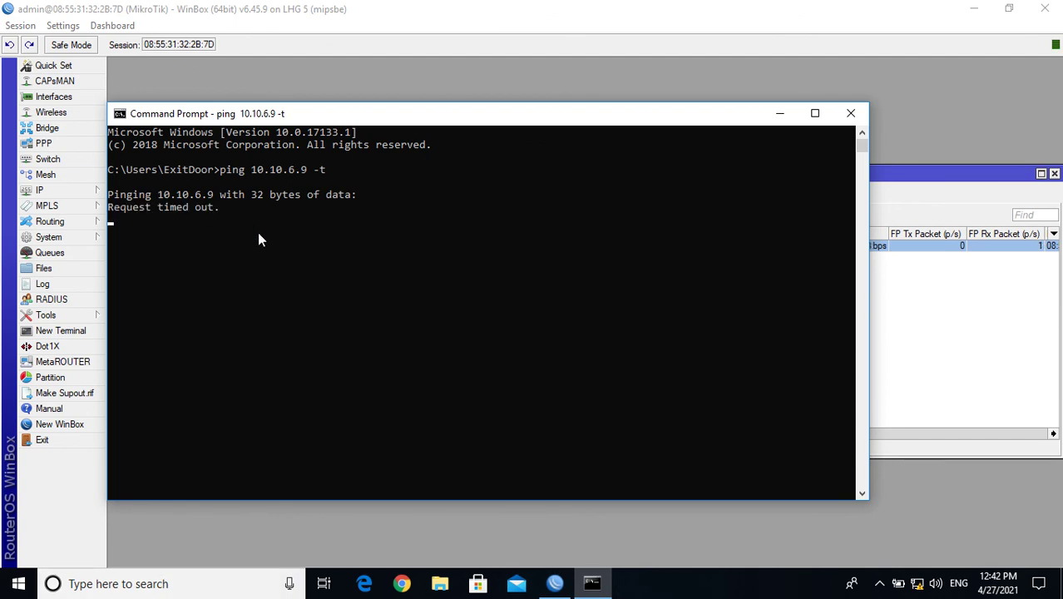
Add a 0.0.0.0/0 route via gateway 172.20.6.254 under IP > Routes.
left_click(88, 193)
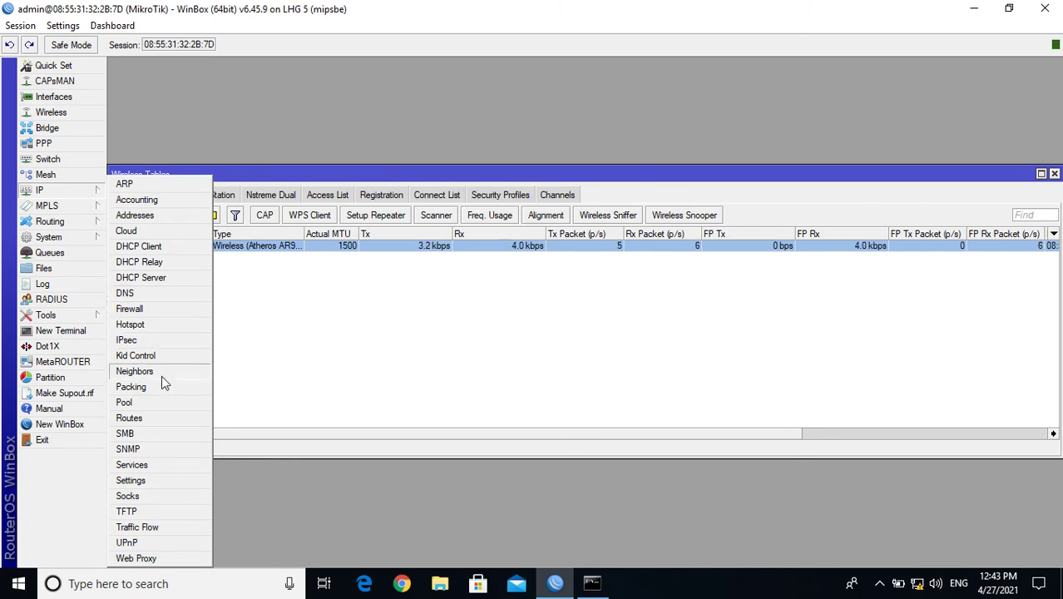
left_click(152, 419)
left_click(328, 214)
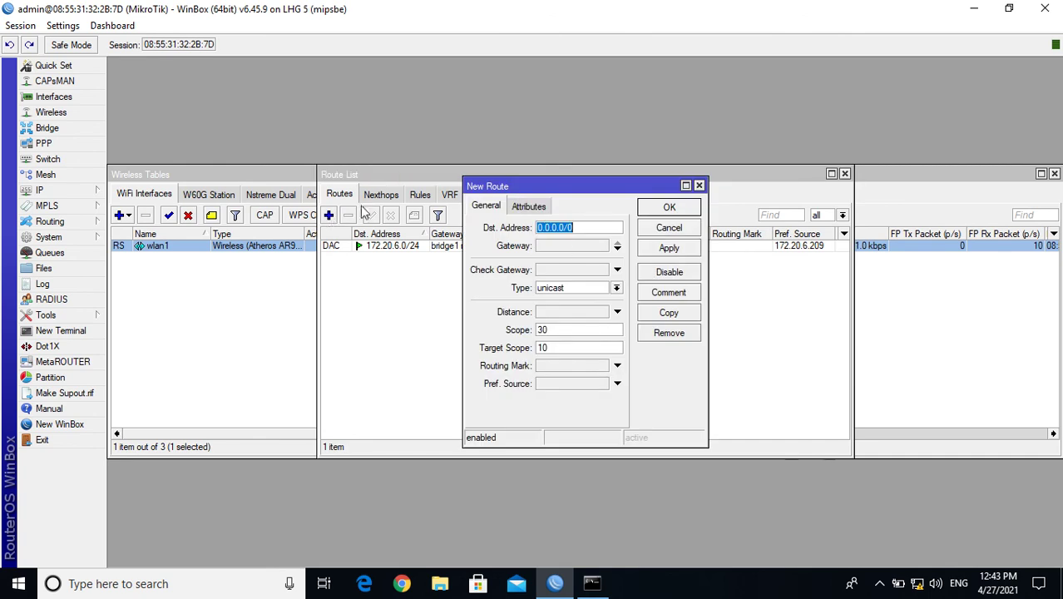
left_click(589, 246)
type("172.20")
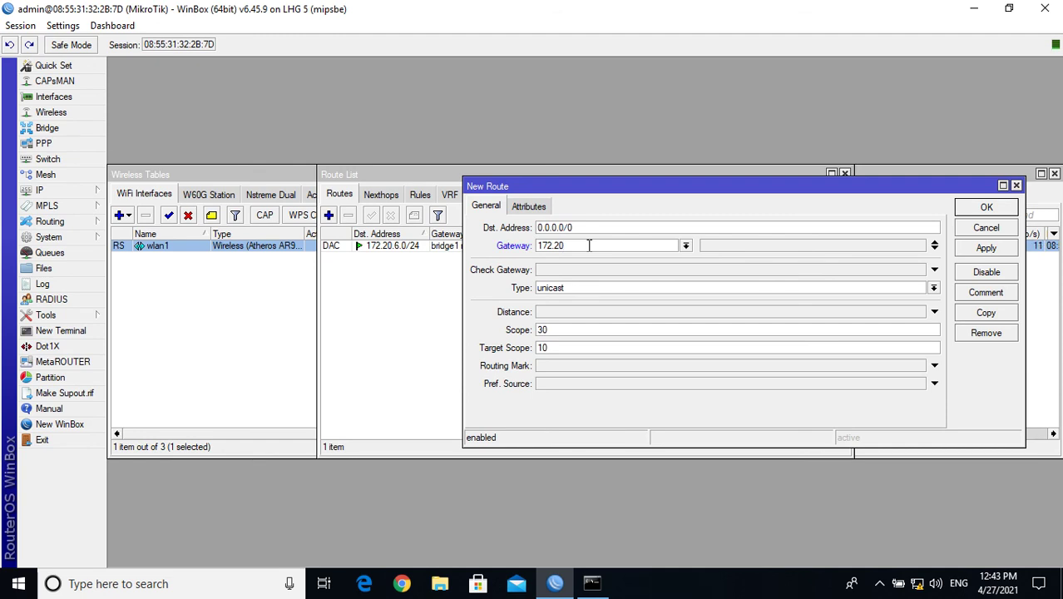
type(".6.254")
left_click(986, 248)
left_click(981, 210)
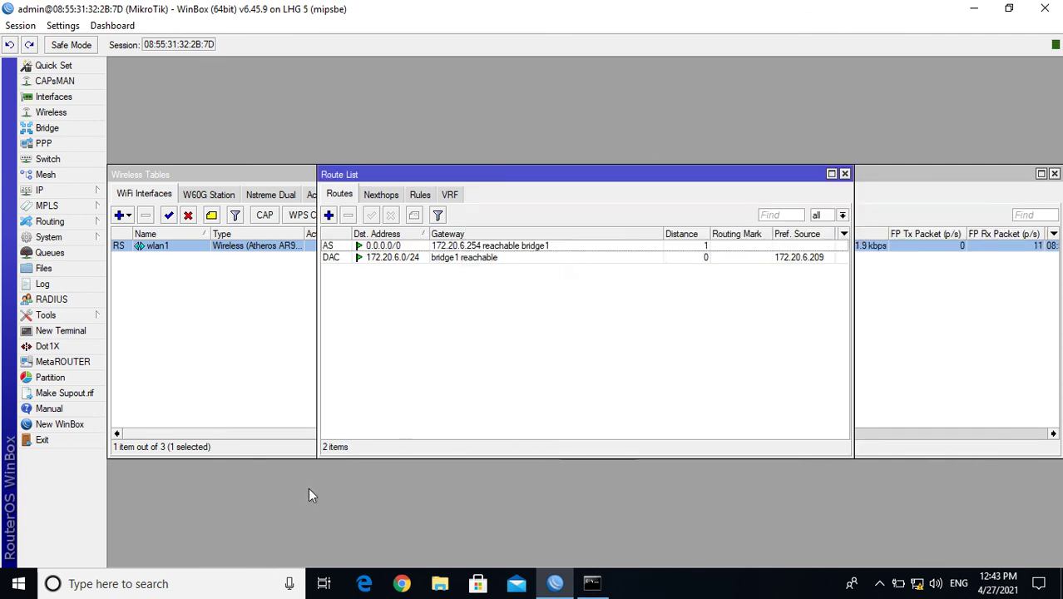
Stop the 10.10.6.9 ping and ping 172.20.6.11 -t until 4/4 replies.
left_click(591, 583)
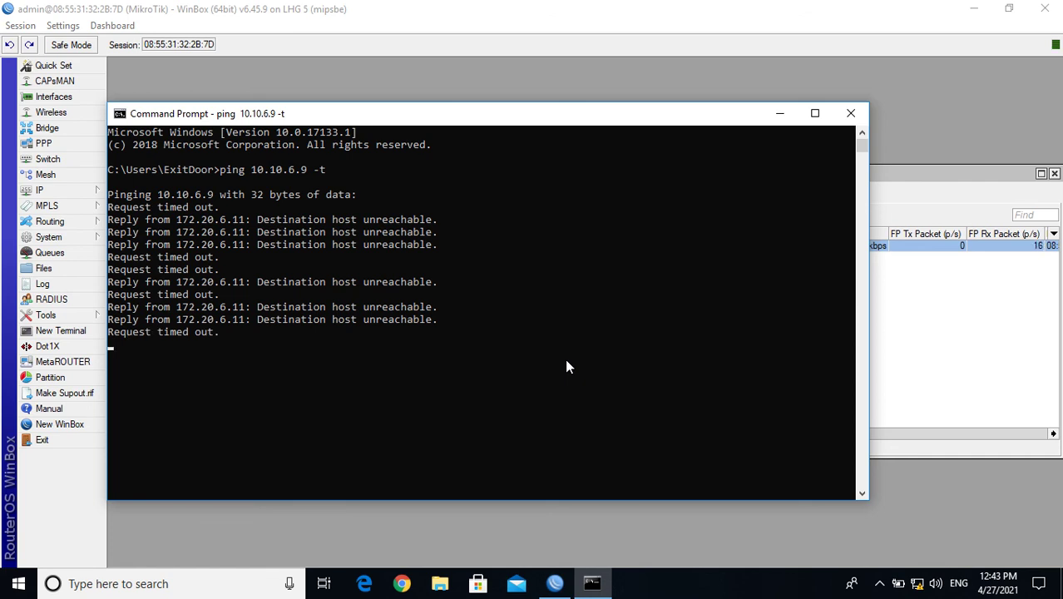
key("ctrl+c")
key("Up")
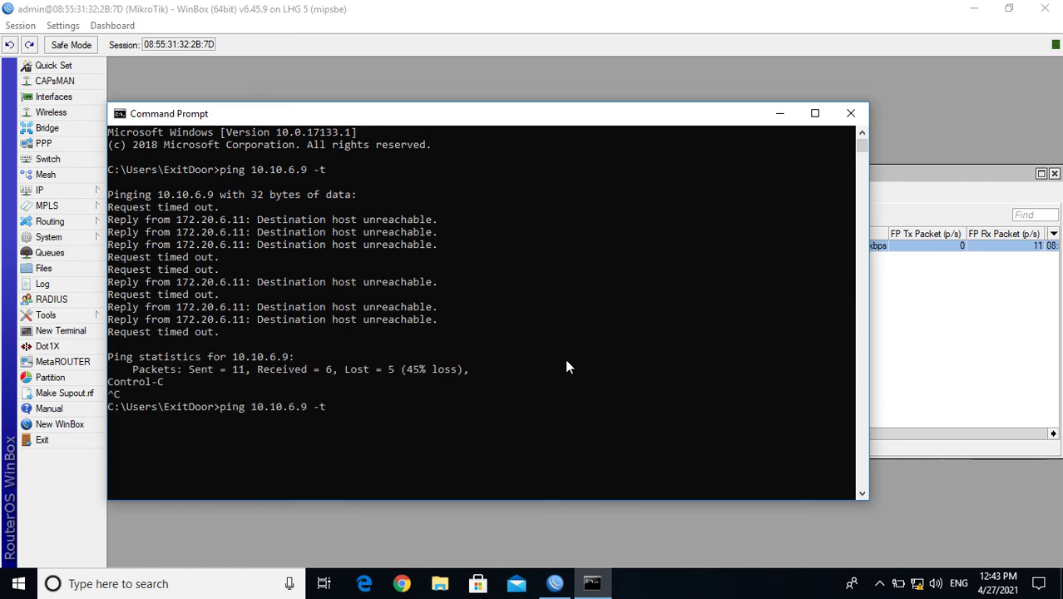
key("BackSpace")
key("BackSpace")
key("BackSpace")
key("BackSpace")
key("BackSpace")
key("BackSpace")
key("BackSpace")
key("BackSpace")
type("72")
type(".20.6.")
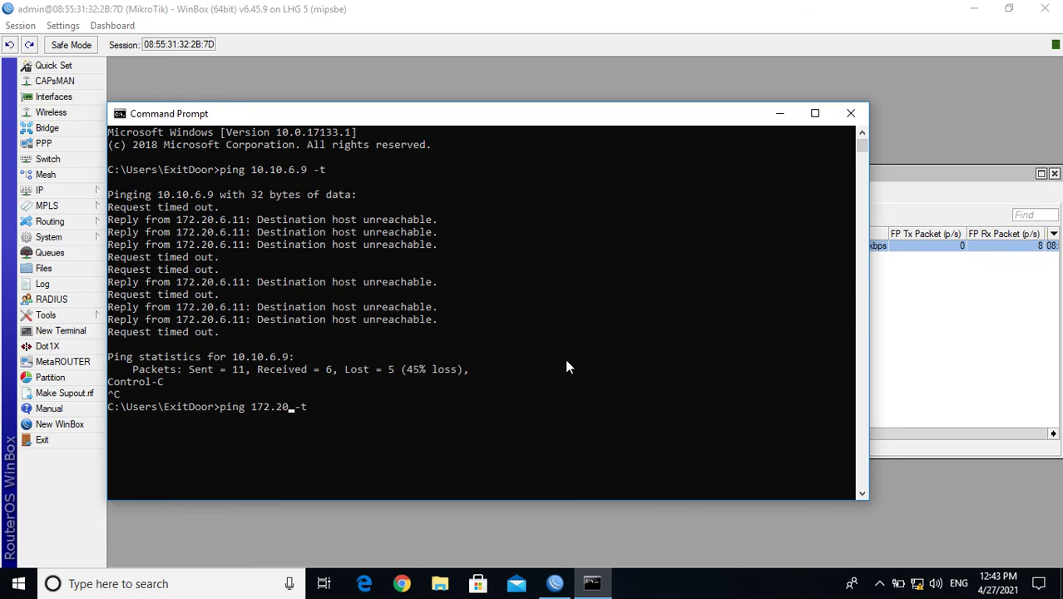
type("11")
key("Return")
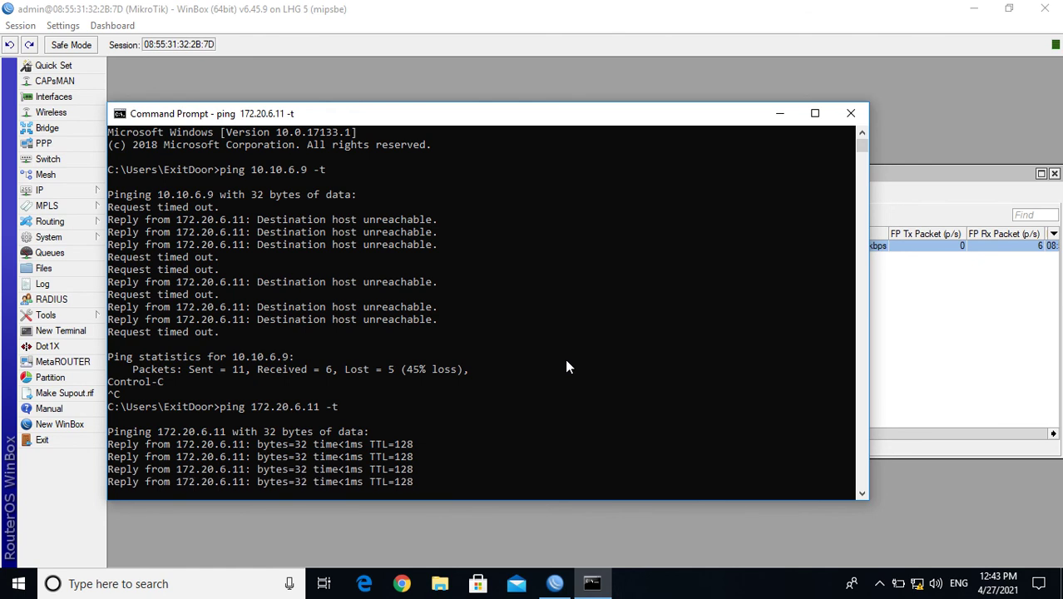
key("ctrl+c")
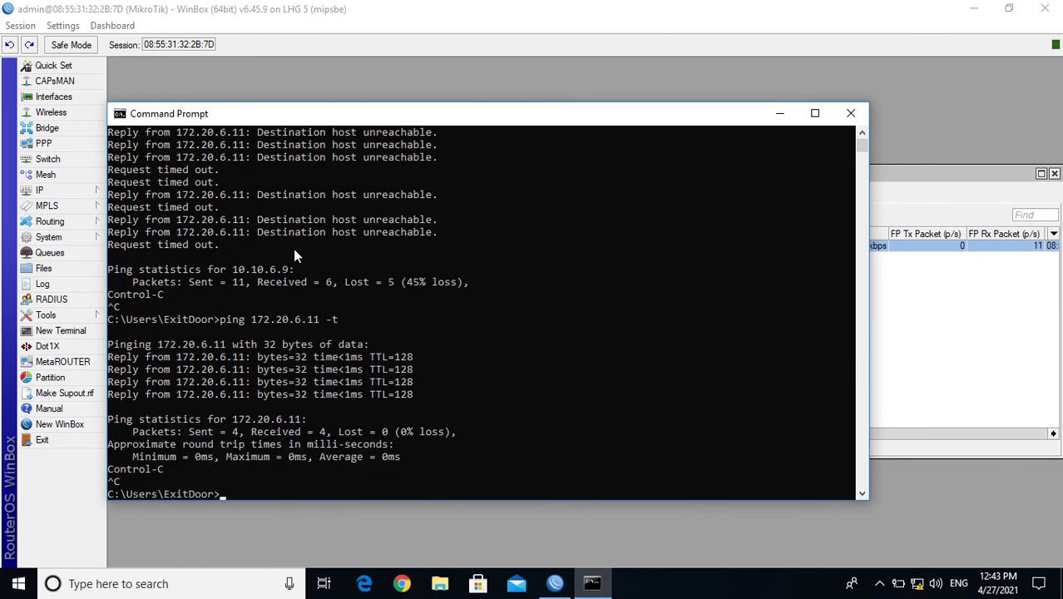
left_click(86, 195)
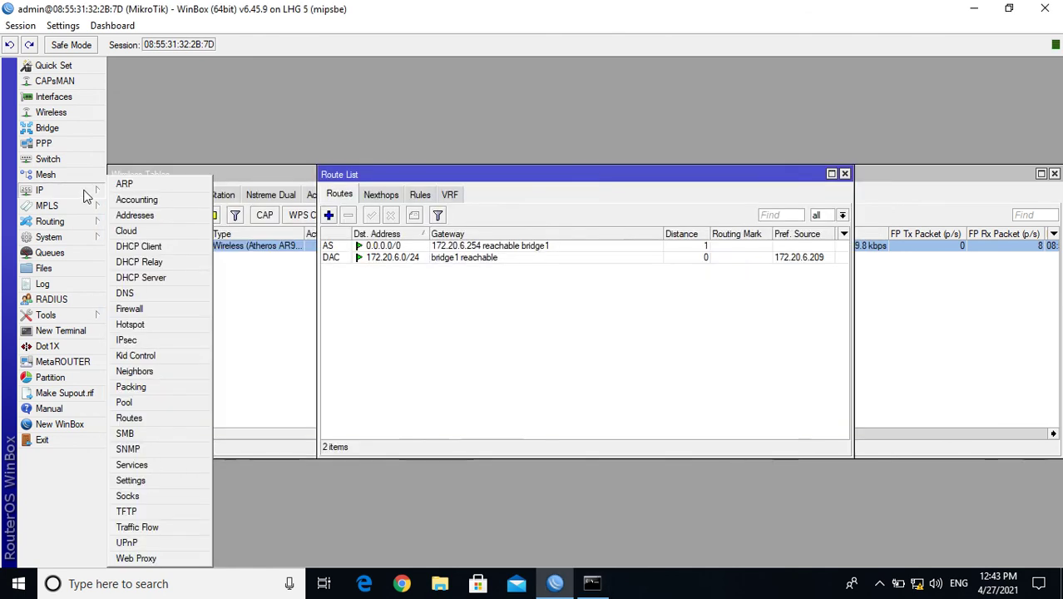
Open wlan1's properties from Wireless Tables and restart ping 10.10.6.9 -t.
left_click(278, 300)
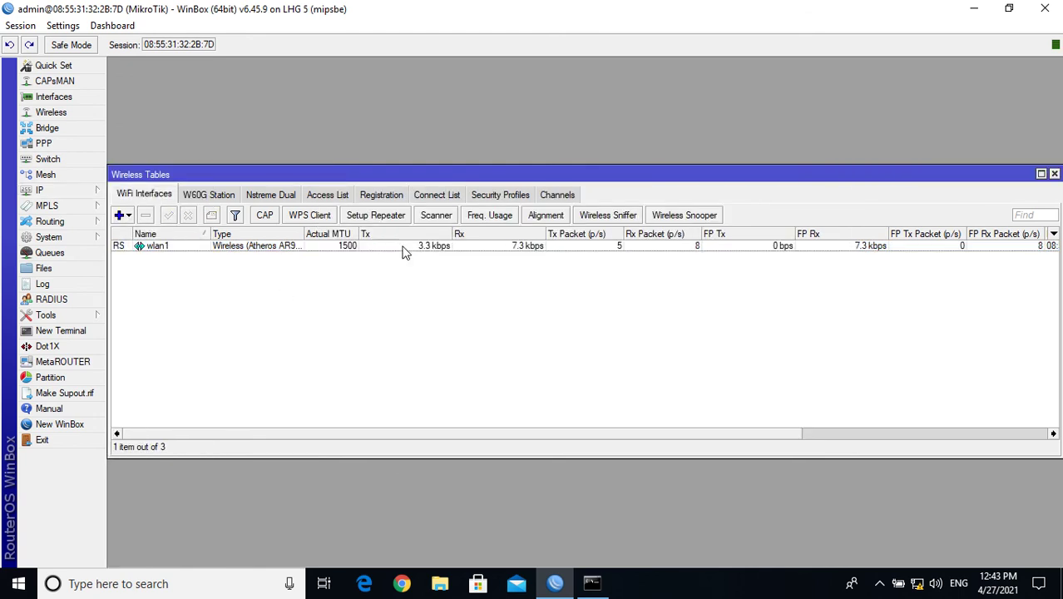
double_click(404, 248)
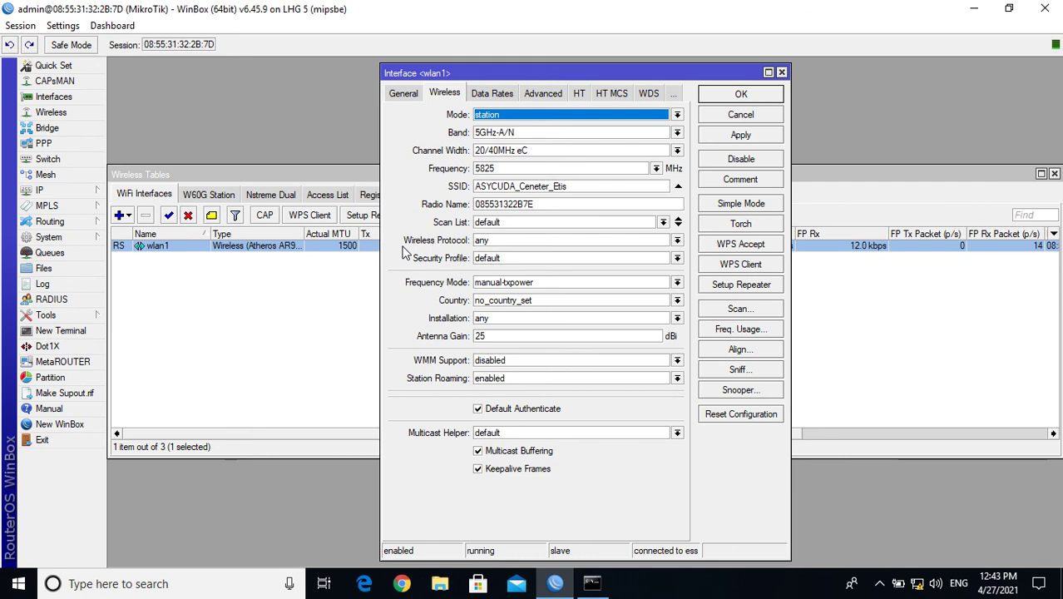
left_click(593, 584)
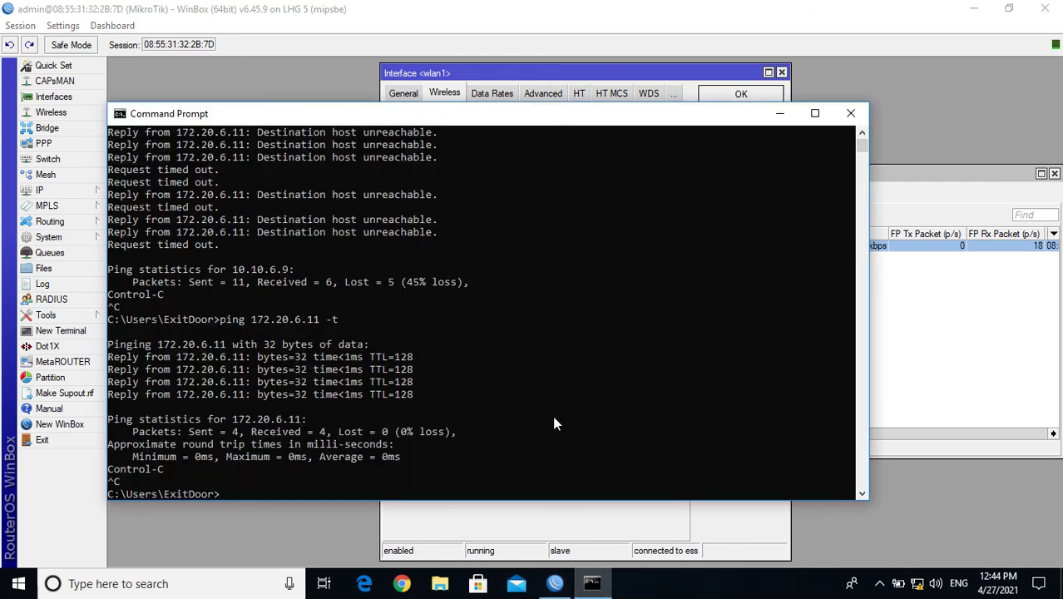
key("Up")
key("BackSpace")
key("BackSpace")
key("BackSpace")
key("BackSpace")
key("BackSpace")
key("BackSpace")
key("BackSpace")
key("BackSpace")
key("BackSpace")
key("BackSpace")
type("0.10.6.9")
key("Return")
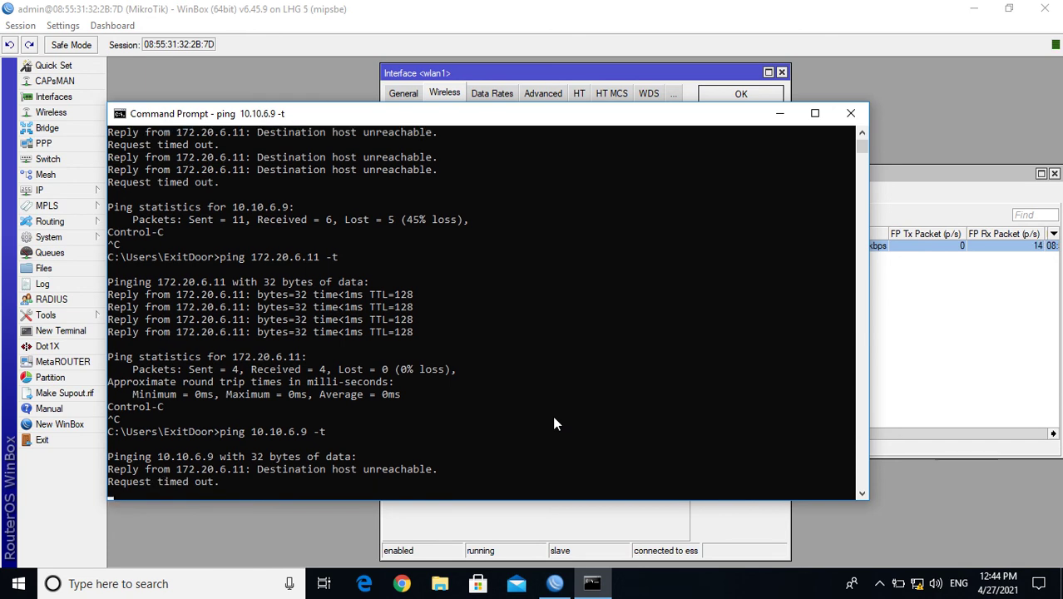
Save wlan1 in station bridge mode and check the 10.10.6.9 ping replies.
left_click(537, 526)
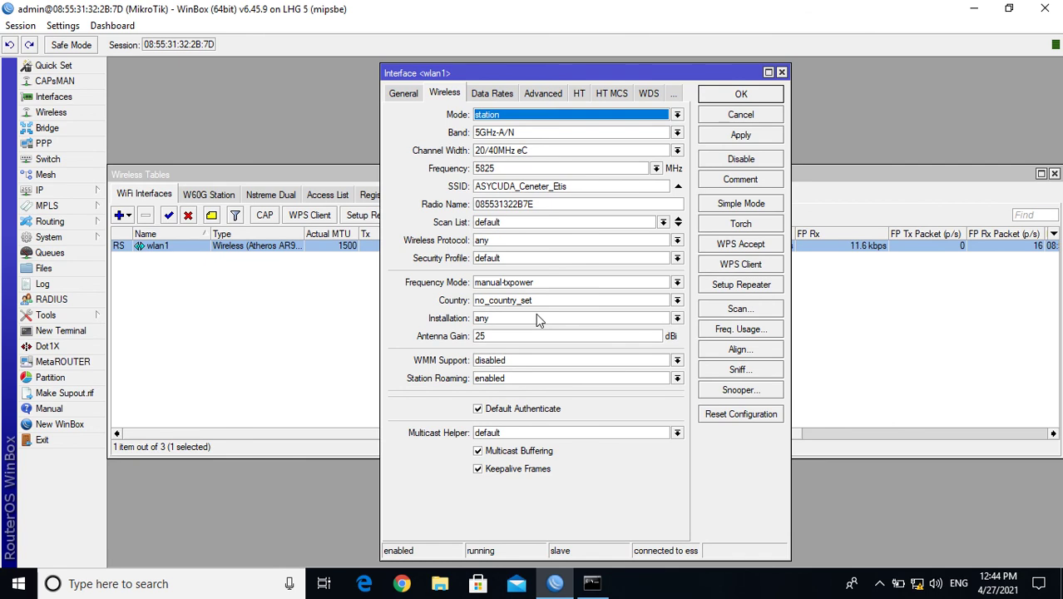
left_click(629, 114)
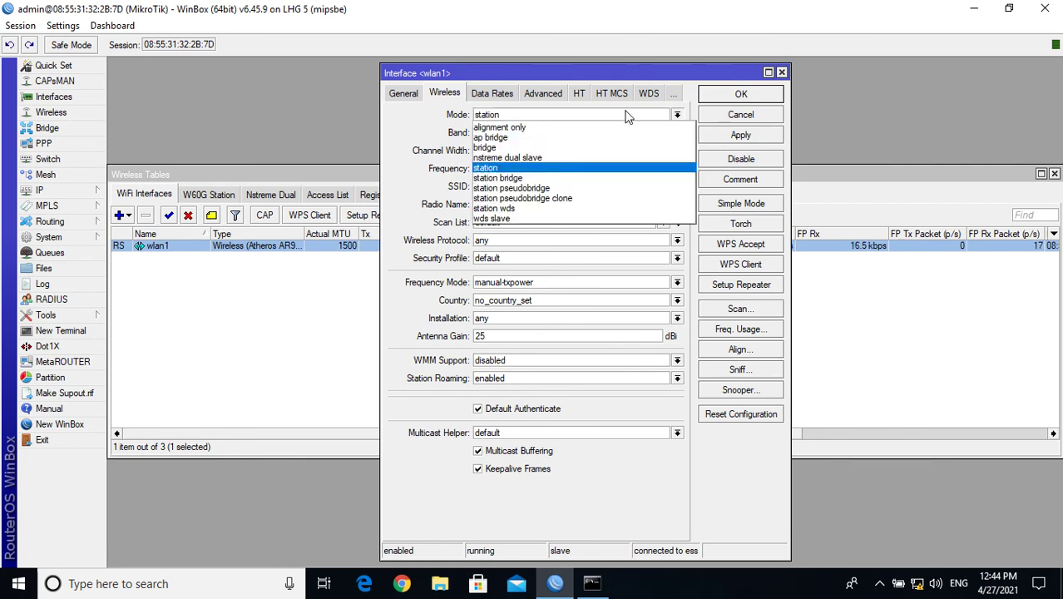
left_click(574, 178)
left_click(753, 136)
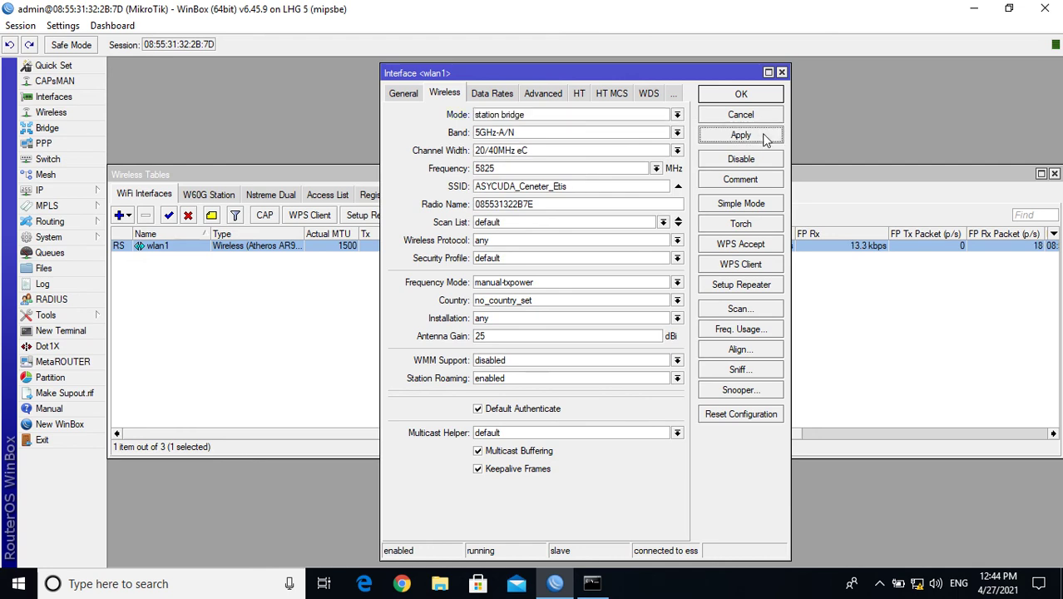
left_click(742, 99)
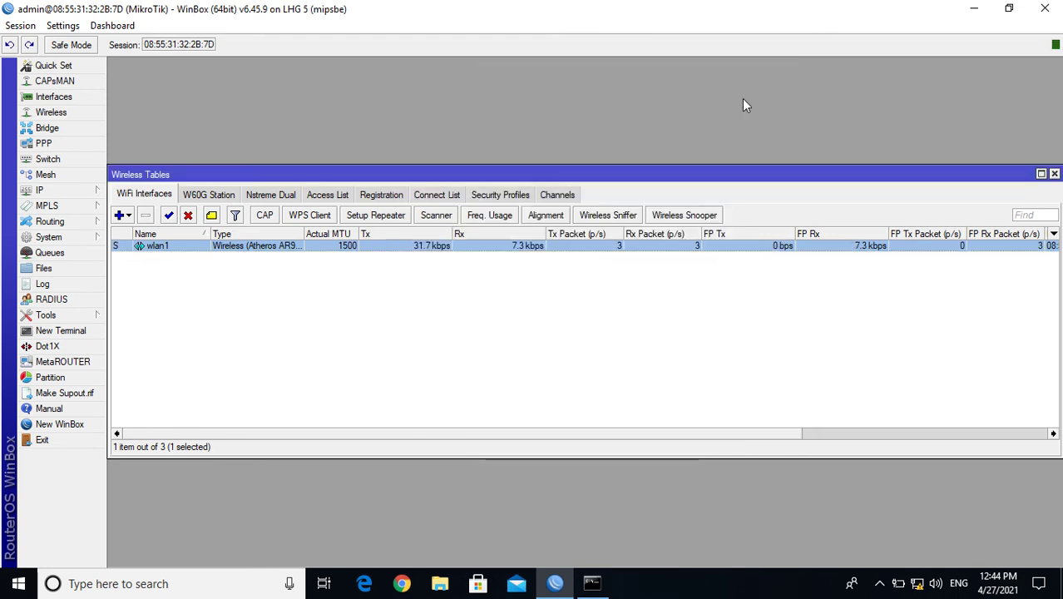
left_click(592, 584)
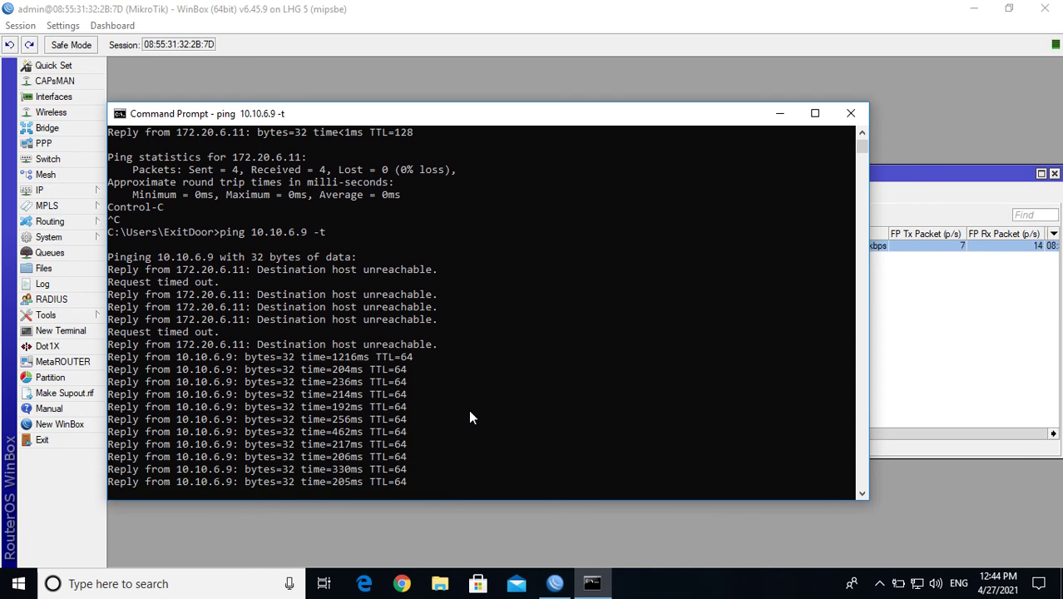
key("ctrl+c")
type("ping www.google.com -t")
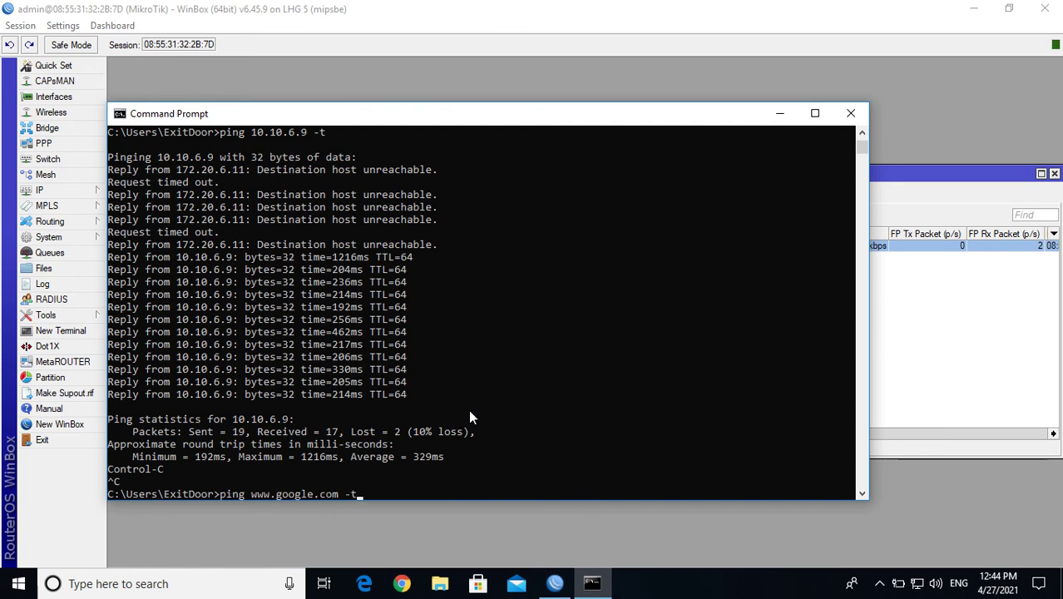
key("Return")
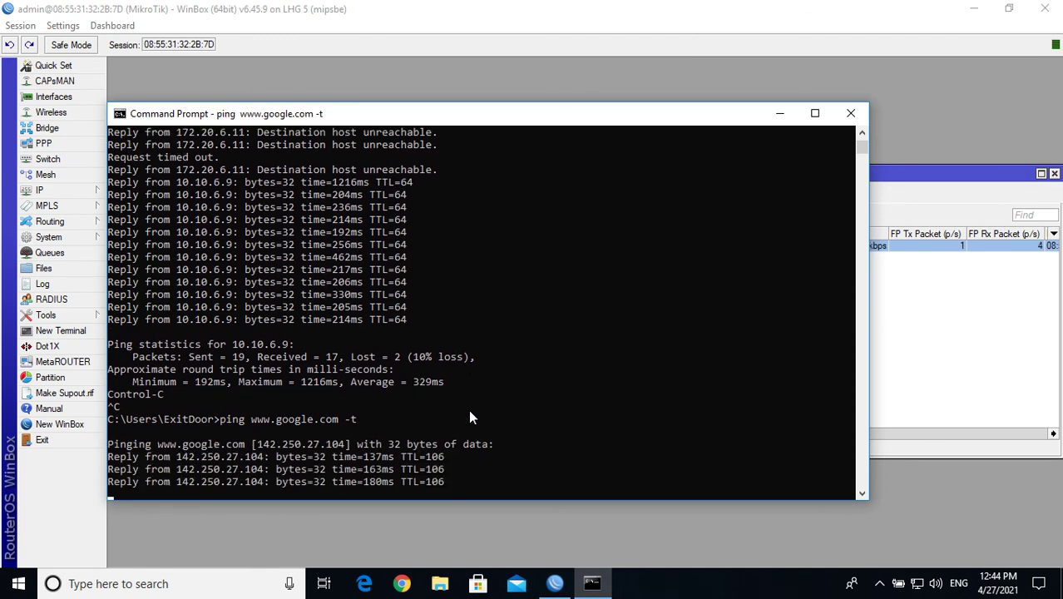
left_click(849, 115)
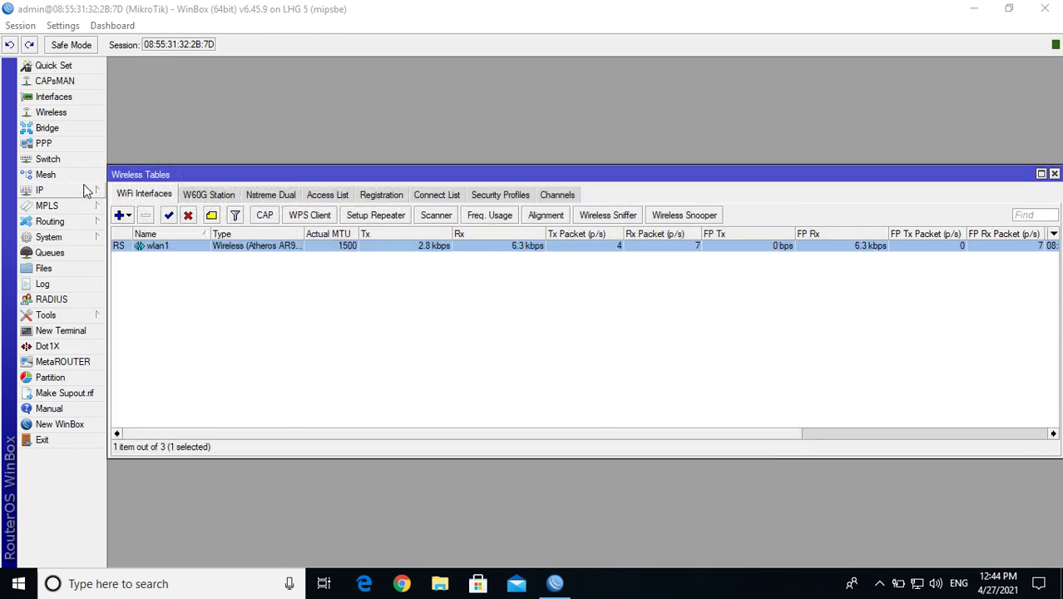
Change the router's System Identity from MikroTik to Exit_Door_ET.
left_click(83, 238)
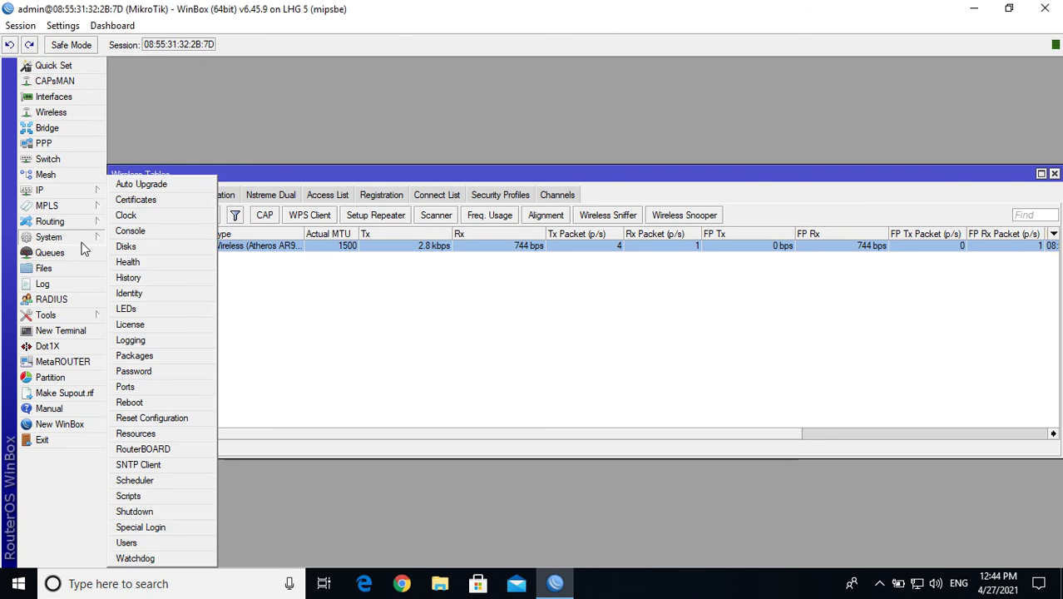
left_click(154, 298)
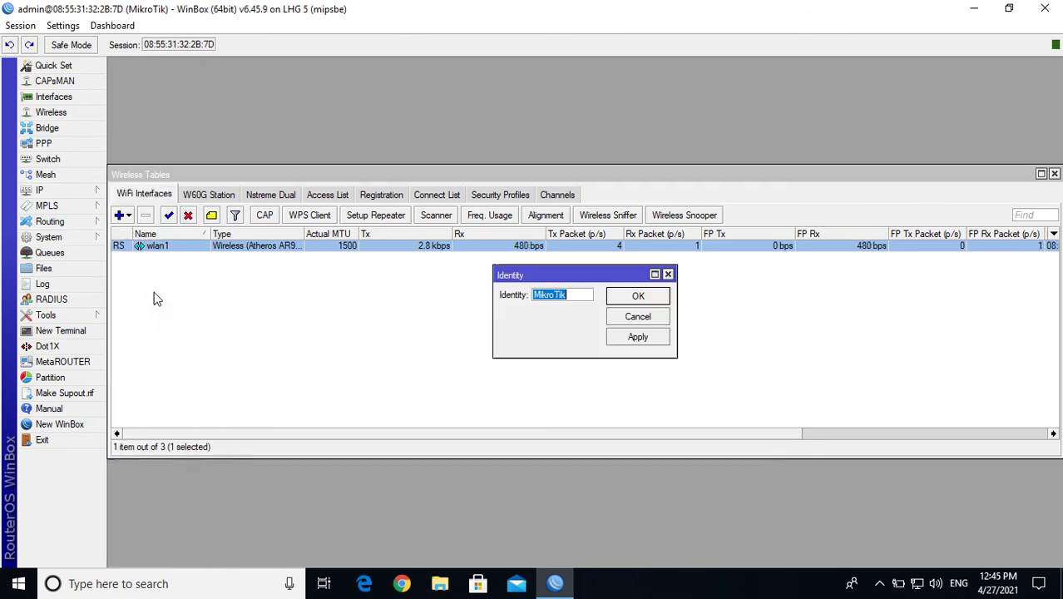
type("Exit_Door_ET")
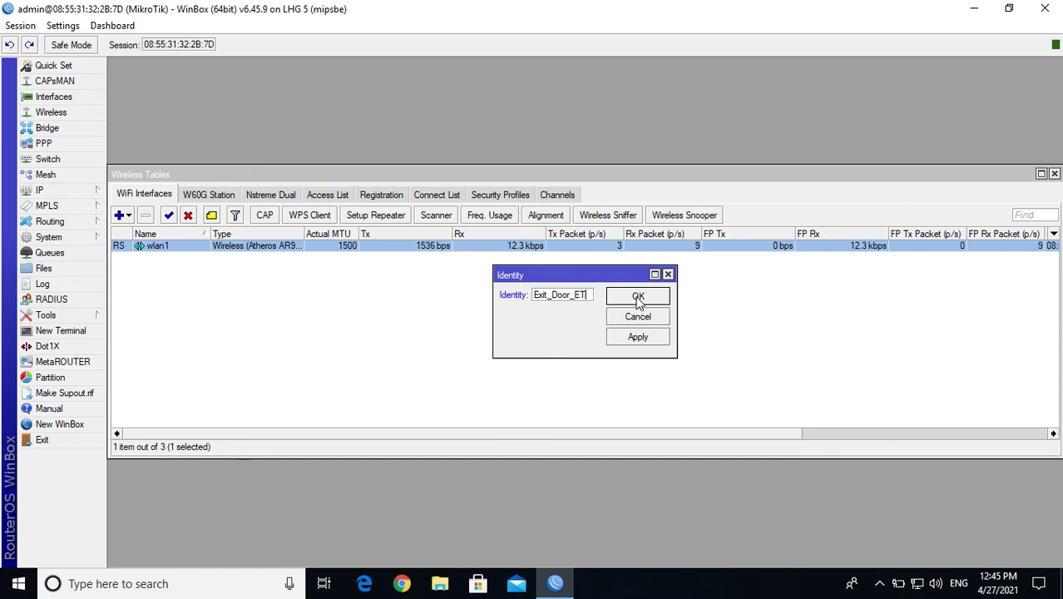
left_click(638, 298)
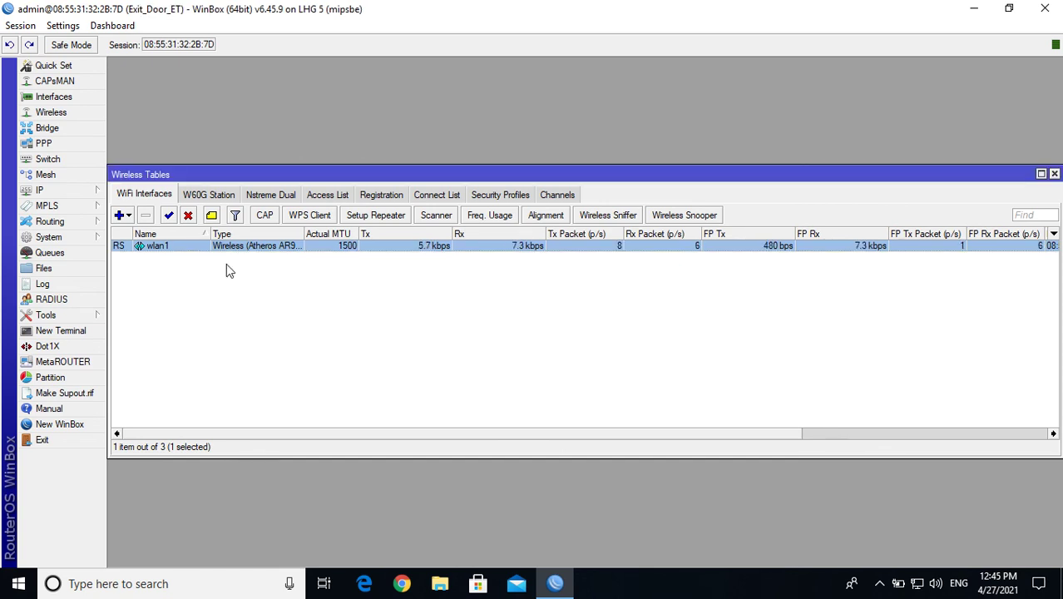
Attempt a new router password in System > Password and dismiss the mismatch error.
left_click(86, 241)
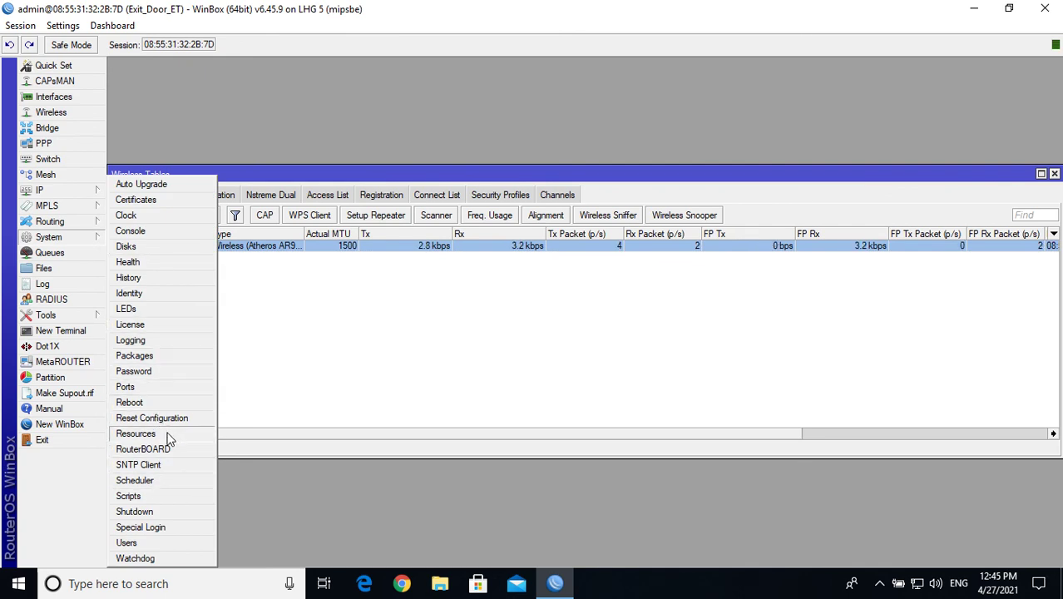
left_click(158, 372)
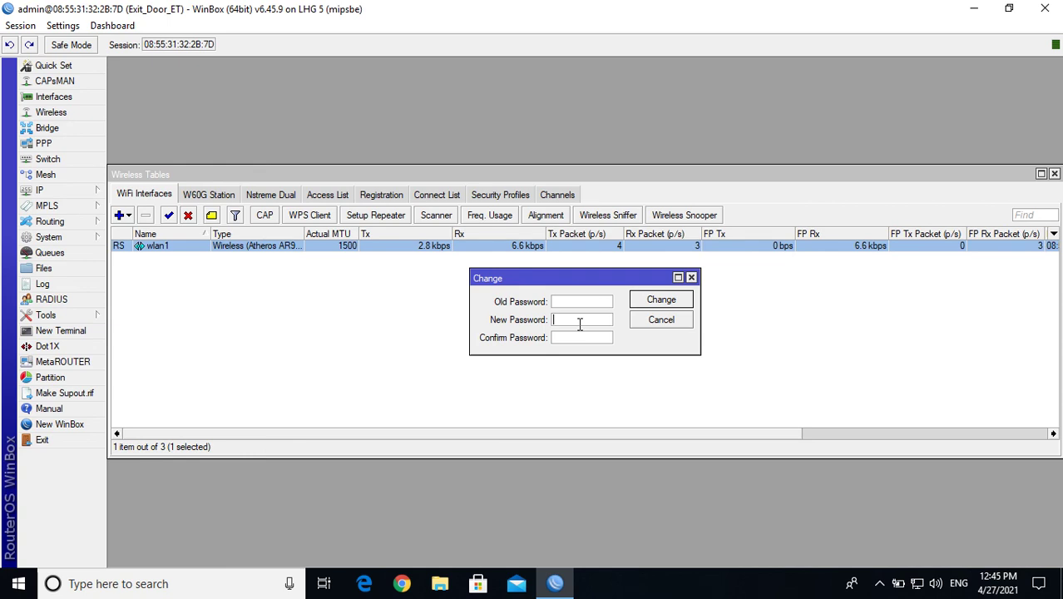
type("*******")
left_click(579, 336)
type("*********")
left_click(663, 303)
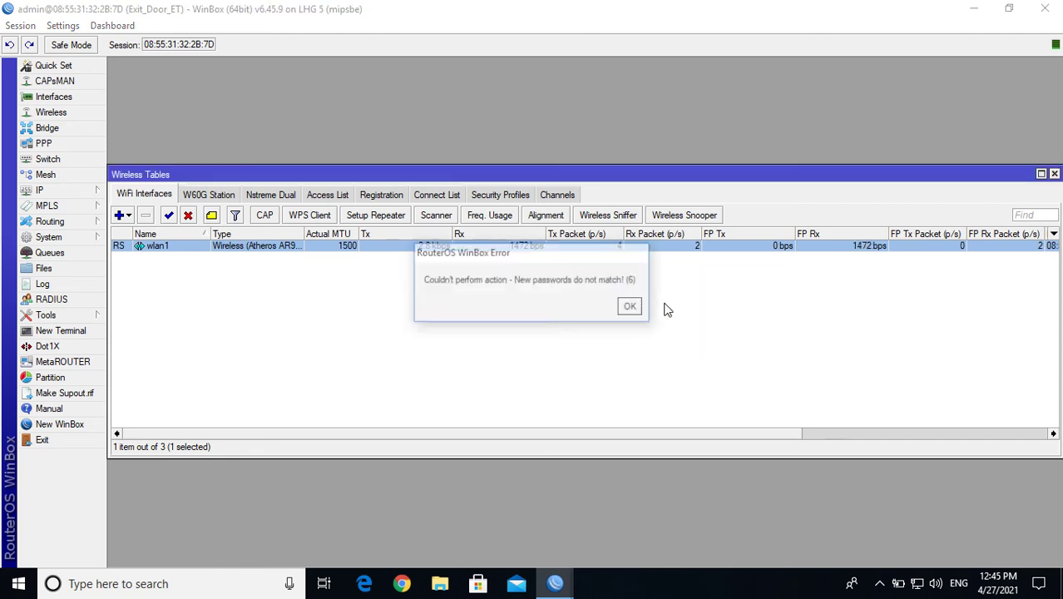
left_click(631, 308)
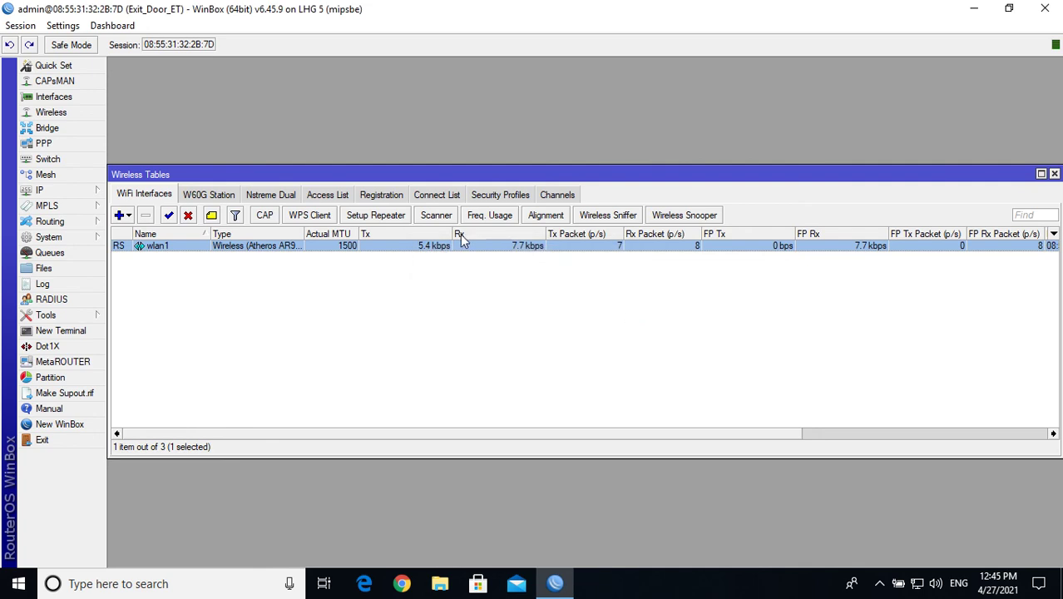
Re-enter the new password identically in both fields and submit the change.
left_click(89, 238)
left_click(199, 370)
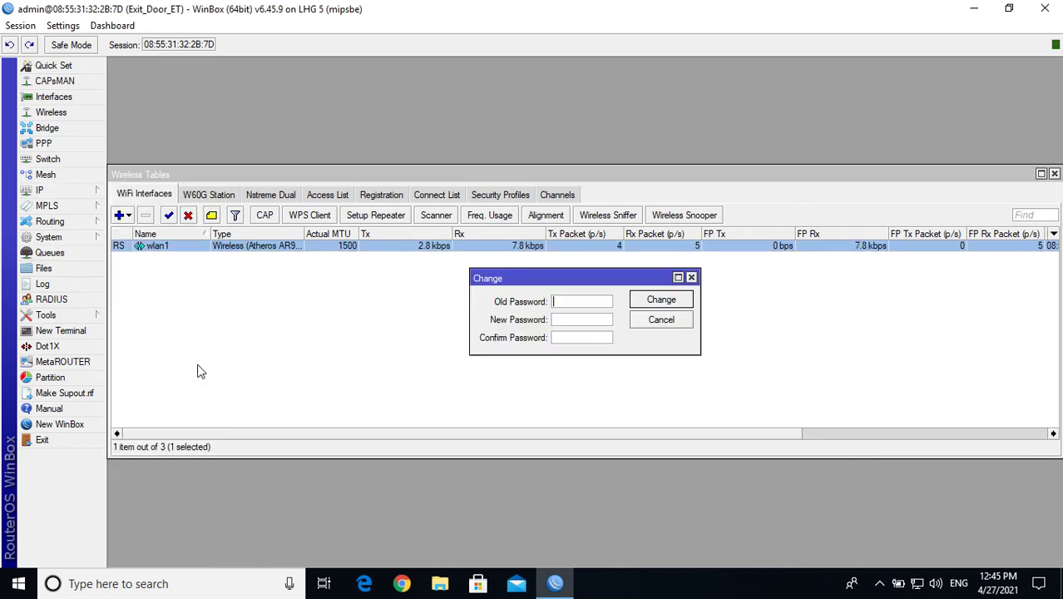
left_click(593, 320)
type("********")
left_click(588, 335)
type("********")
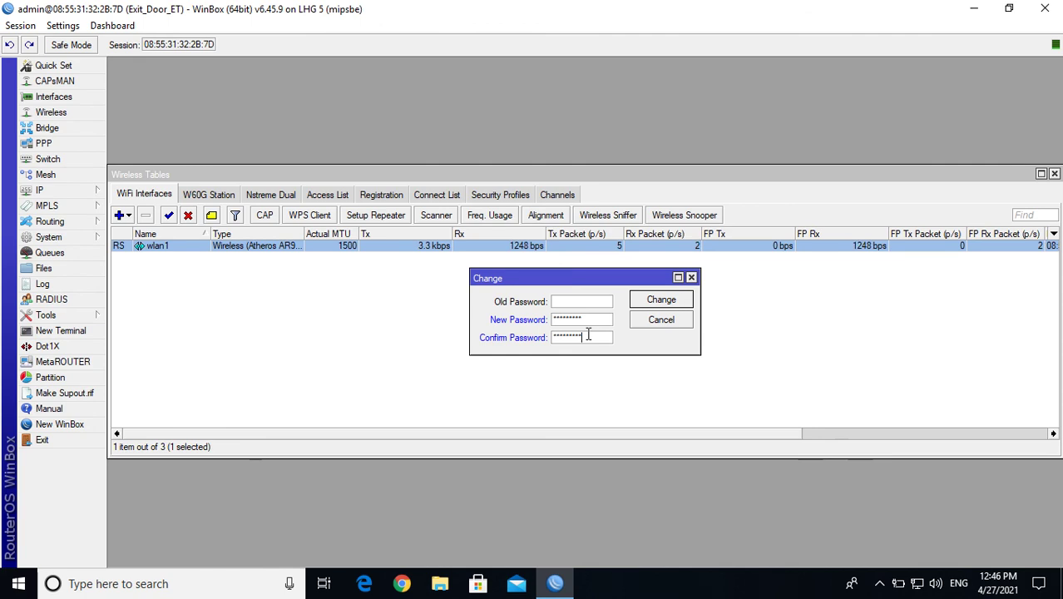
left_click(638, 301)
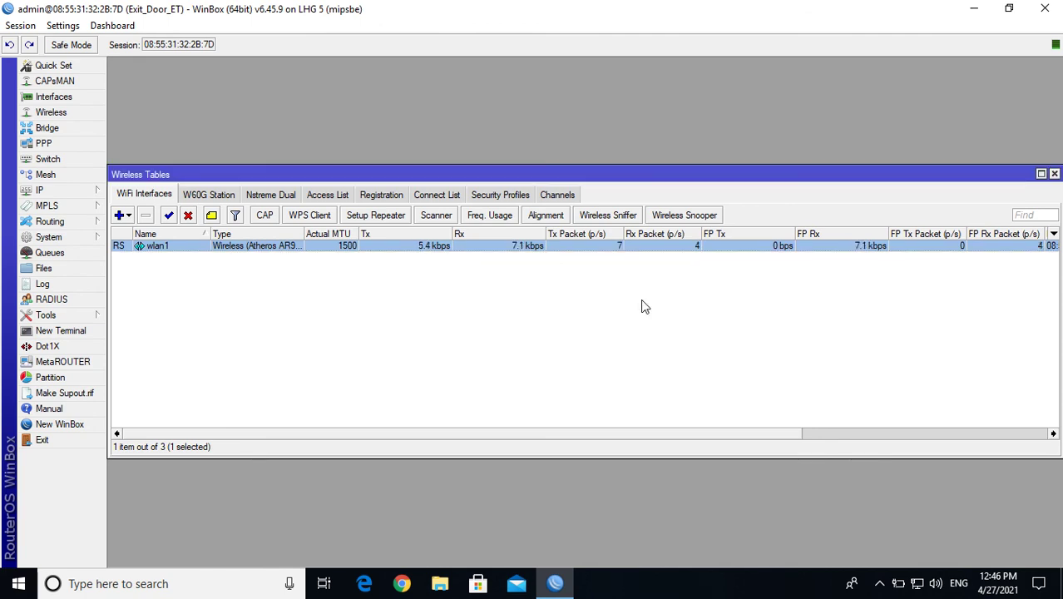
Close the Wireless Tables and Route List windows.
left_click(1055, 174)
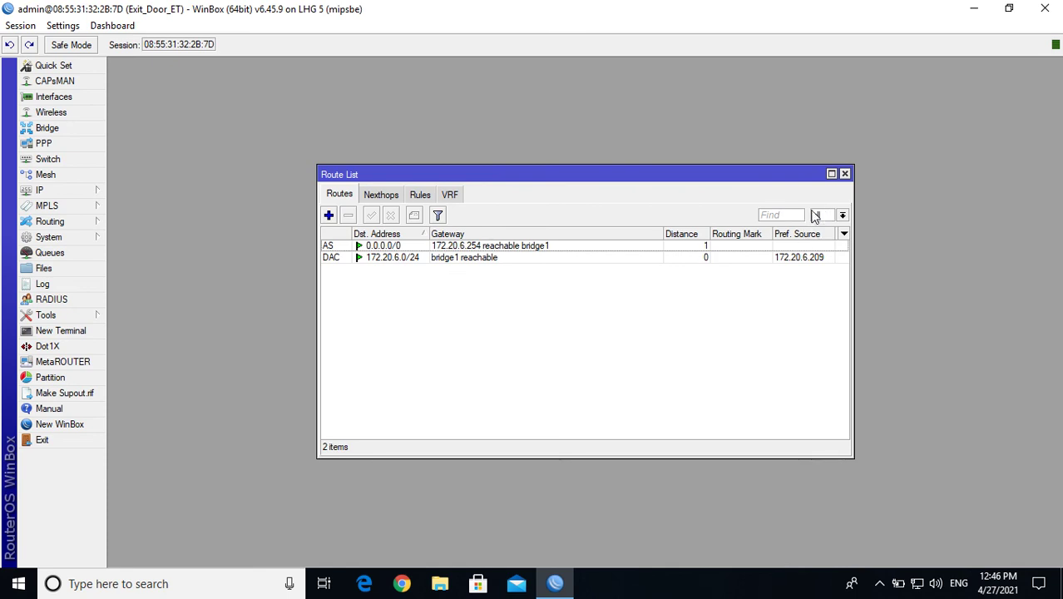
left_click(845, 174)
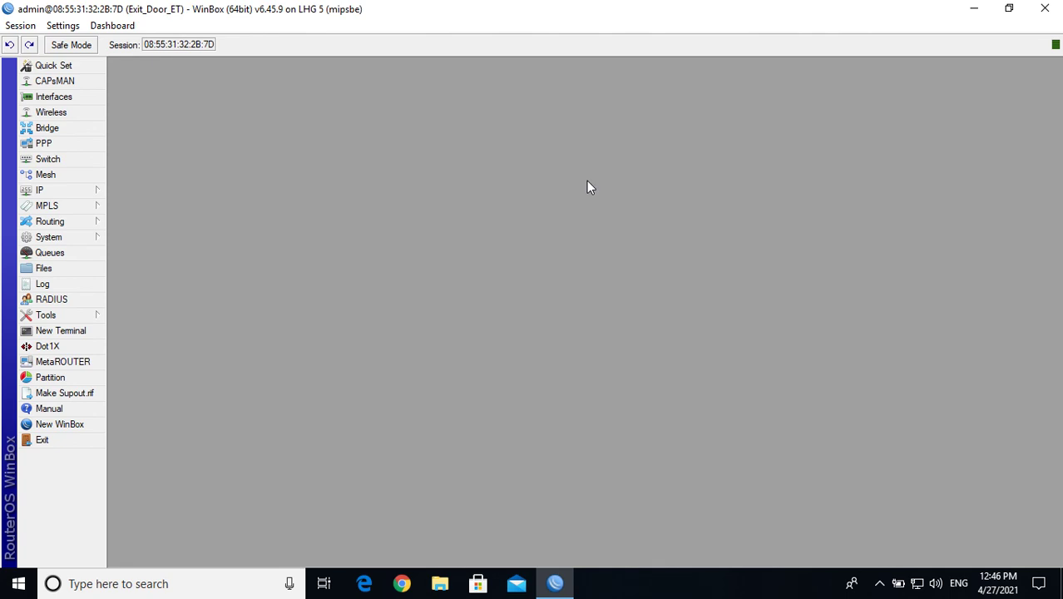